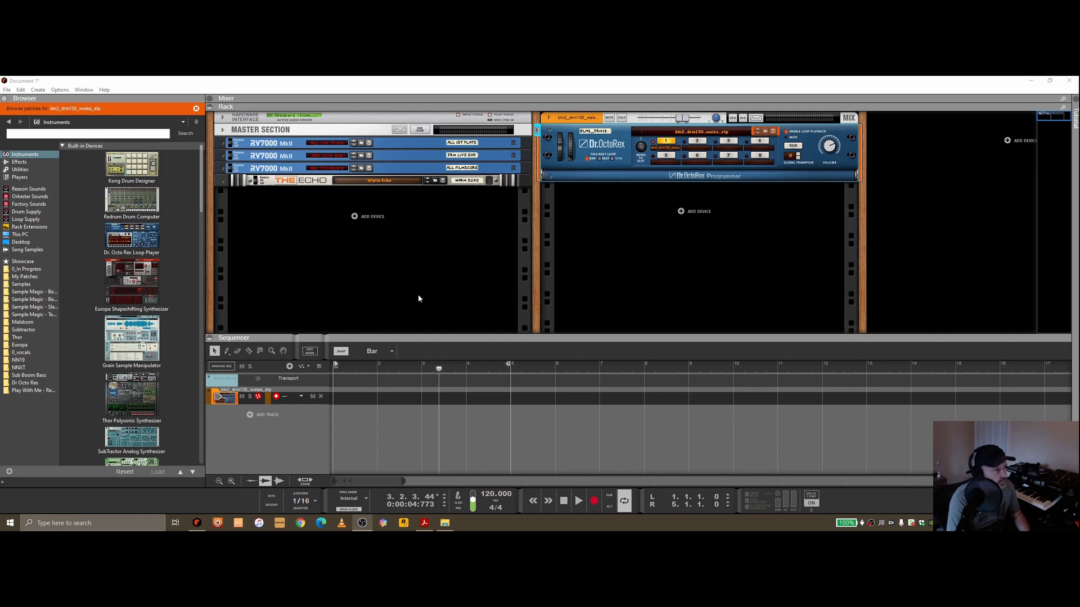
- Search the instruments for "Prop" and add the Propulsion Drum Sequencer to the rack below The Echo
click(98, 134)
text(Prop)
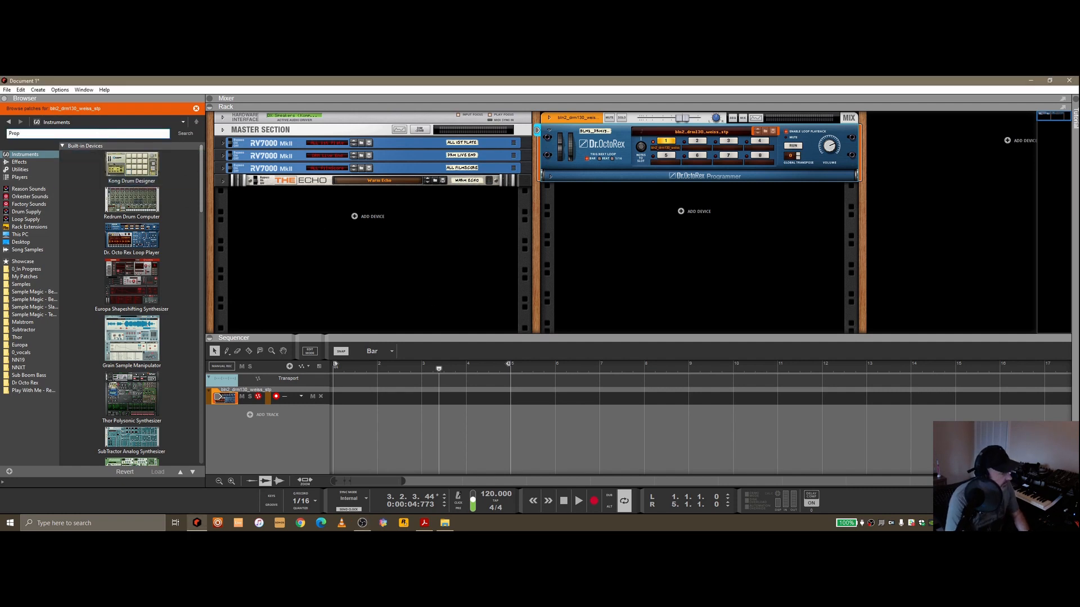
key(Return)
click(82, 164)
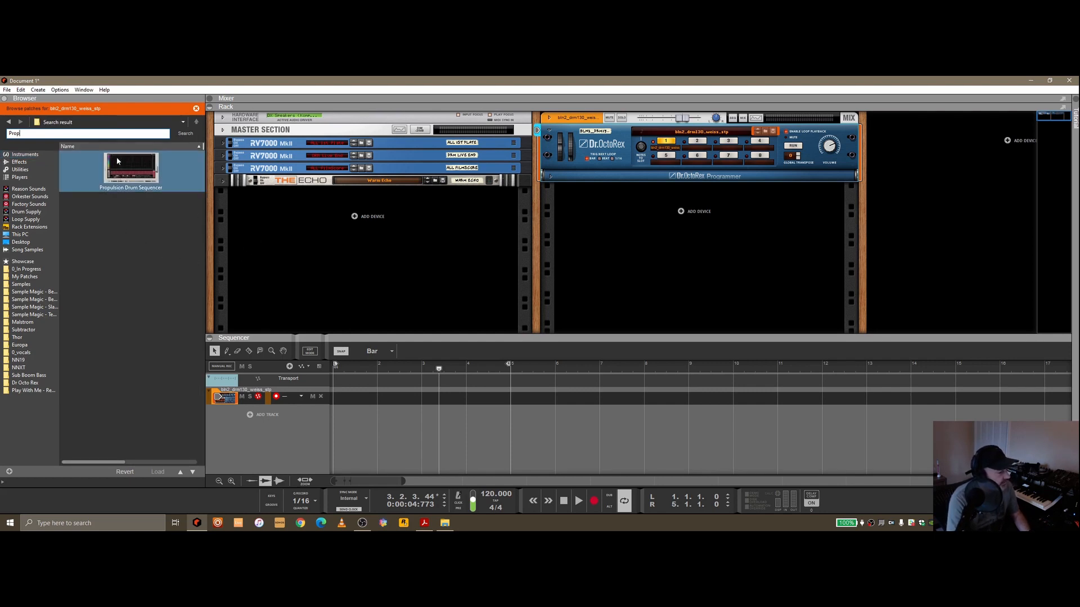
drag(127, 167, 412, 247)
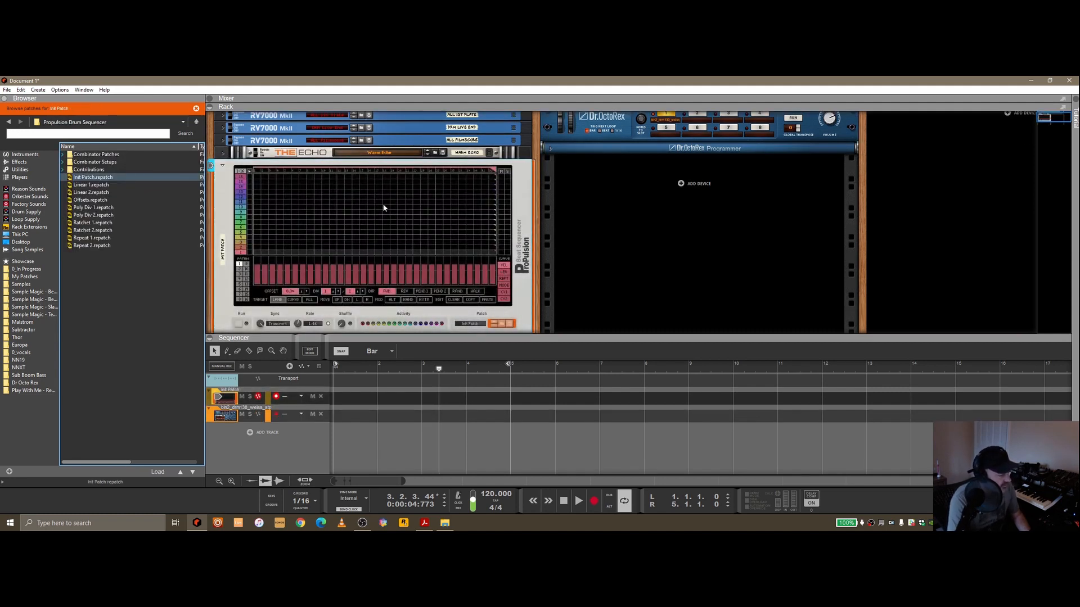
- Examine the Propulsion Drum Sequencer's front grid and its rear gate, CV and modulation connections
scroll(413, 222, down, 2)
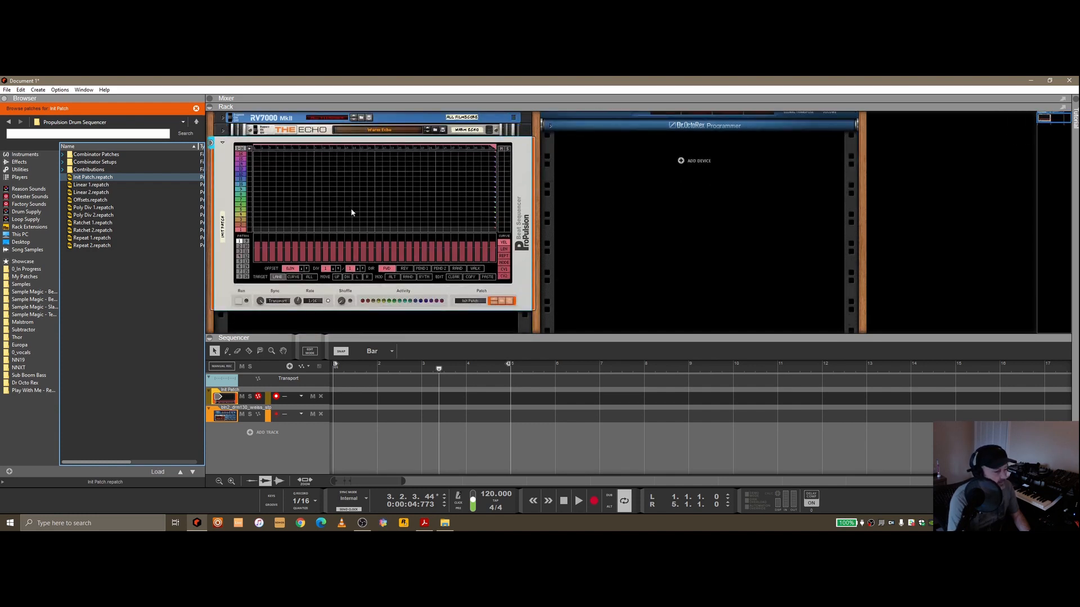
scroll(377, 225, up, 2)
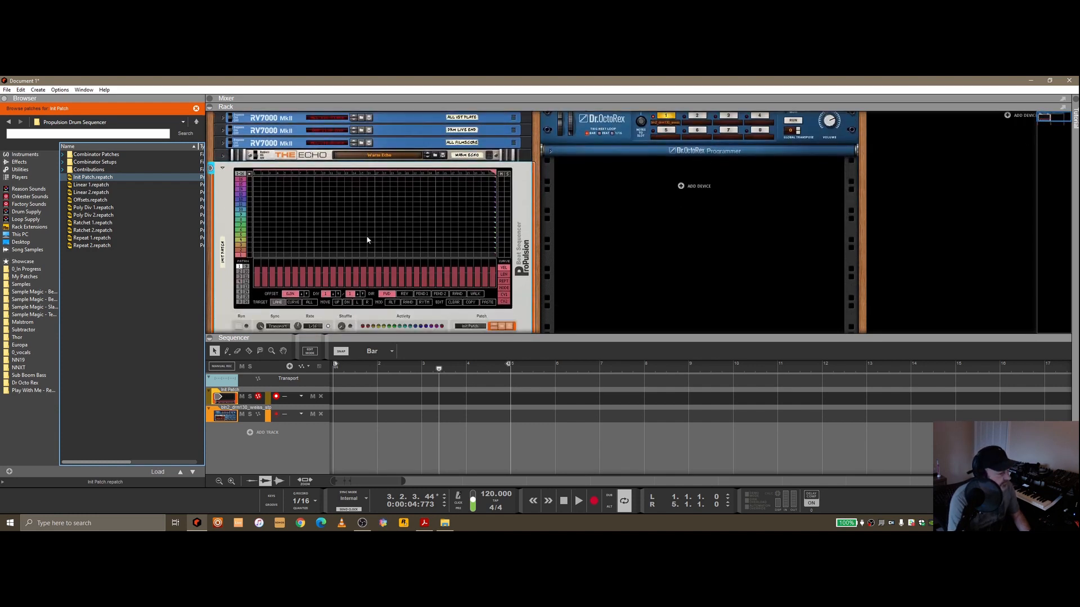
key(Tab)
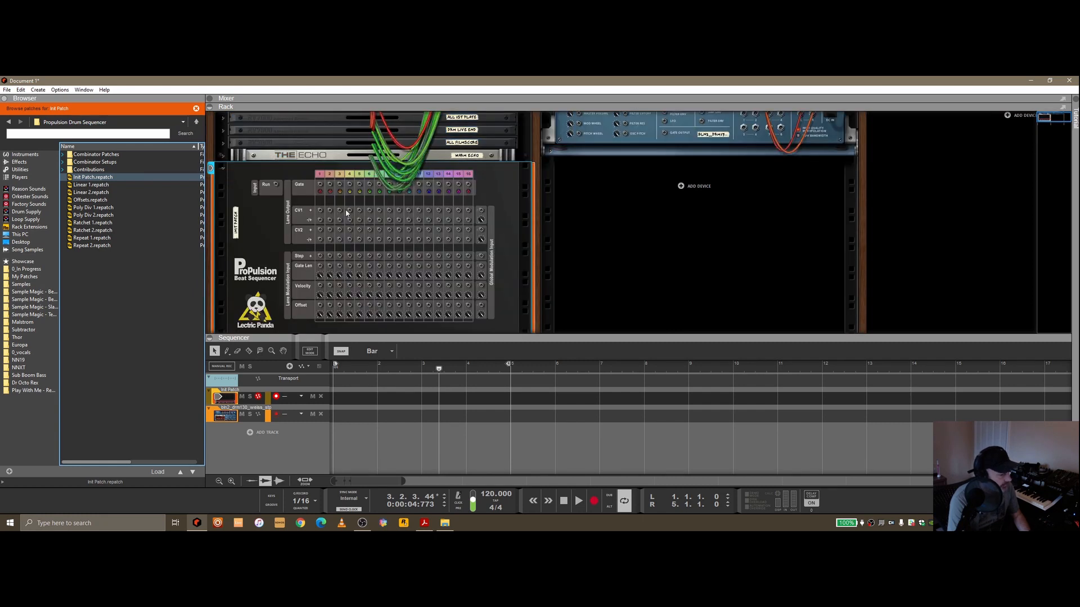
scroll(369, 181, down, 2)
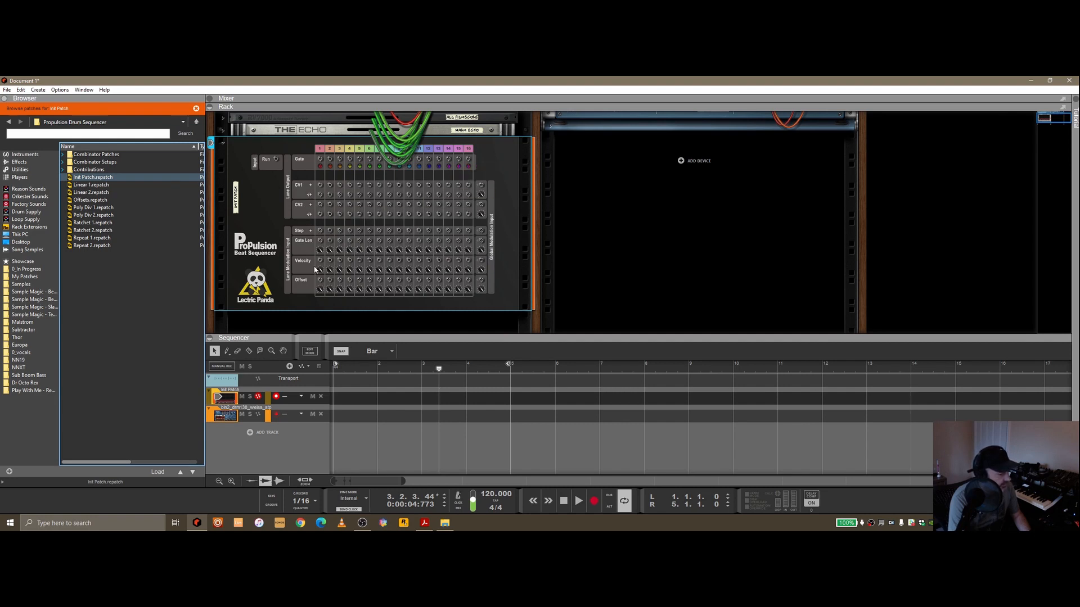
scroll(427, 245, up, 1)
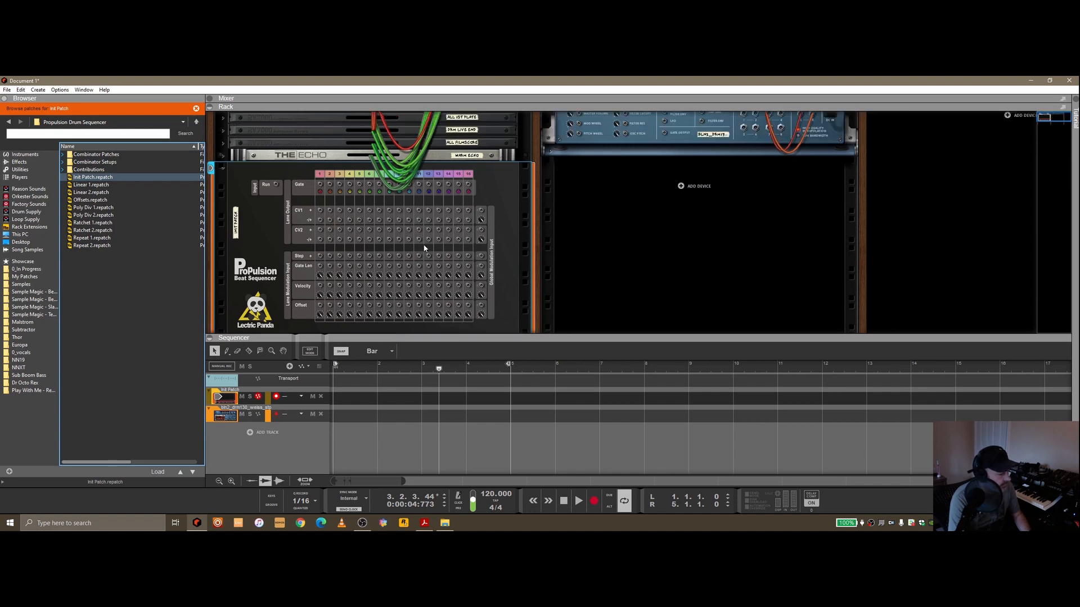
key(Tab)
key(Tab)
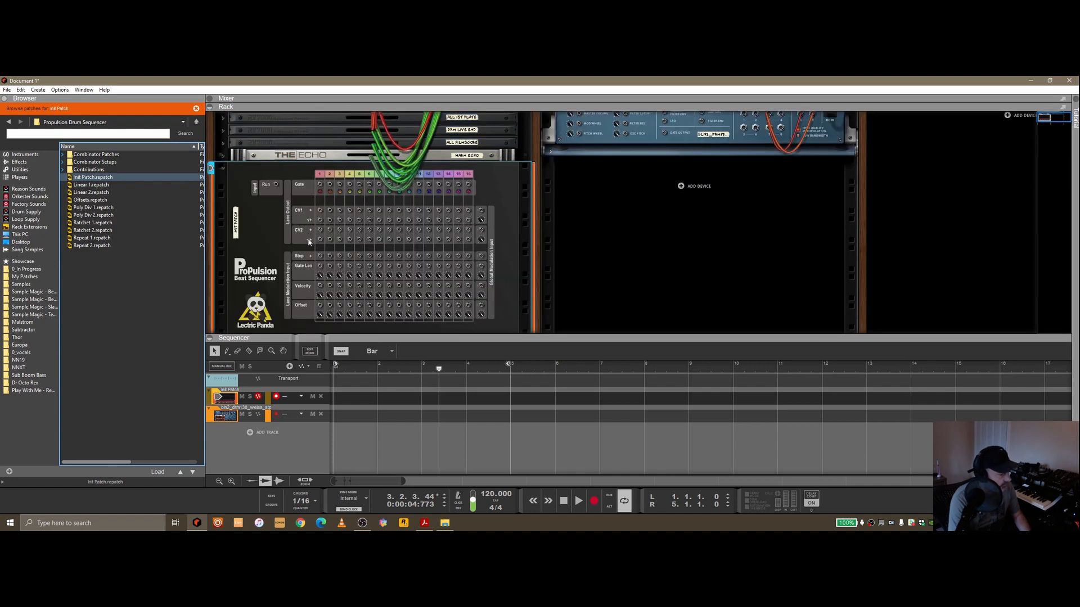
key(Tab)
- Delete the Propulsion Drum Sequencer from the rack
right_click(225, 178)
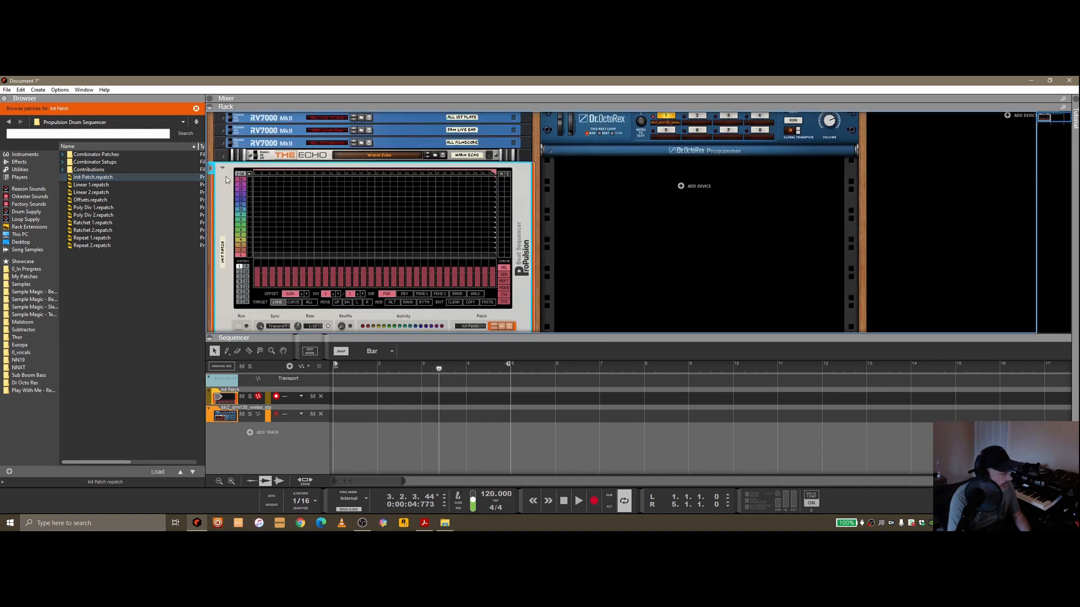
click(246, 211)
click(522, 316)
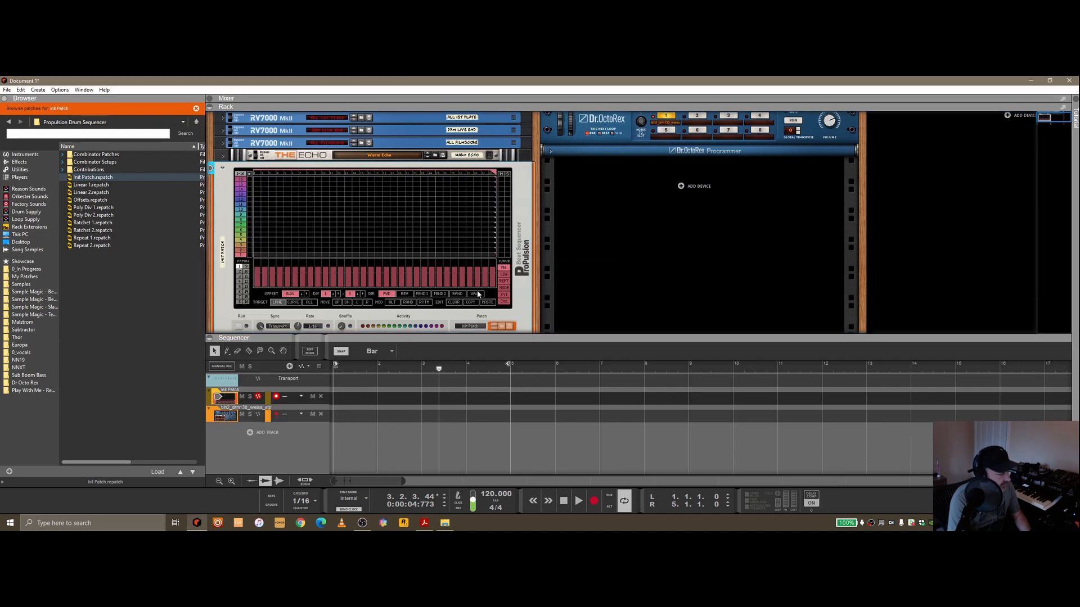
- Add a Redrum Drum Computer from the instruments to the rack below The Echo
click(25, 154)
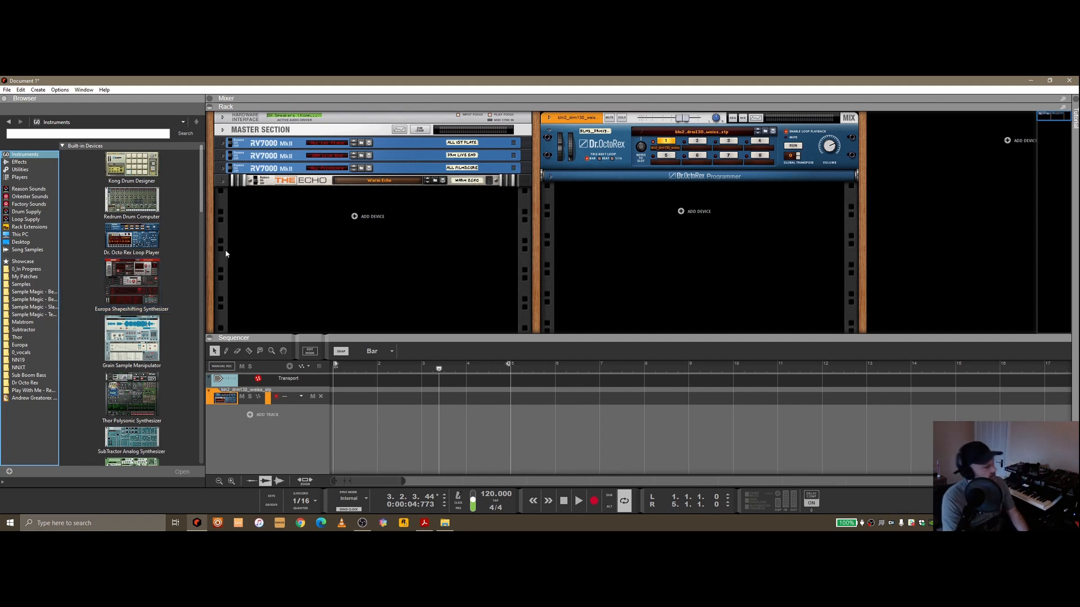
drag(131, 205, 392, 219)
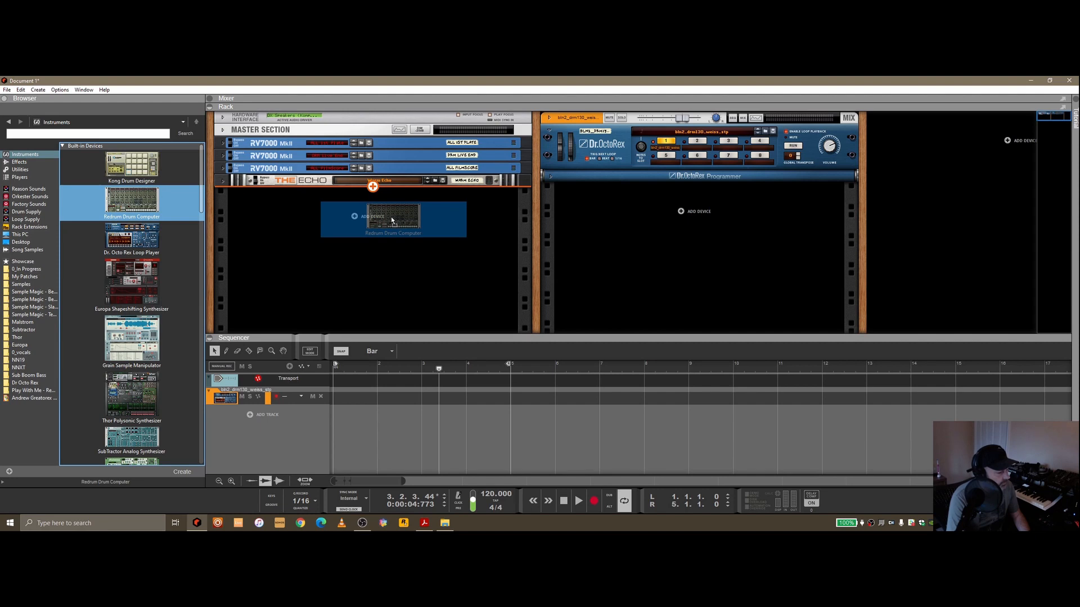
drag(392, 220, 396, 229)
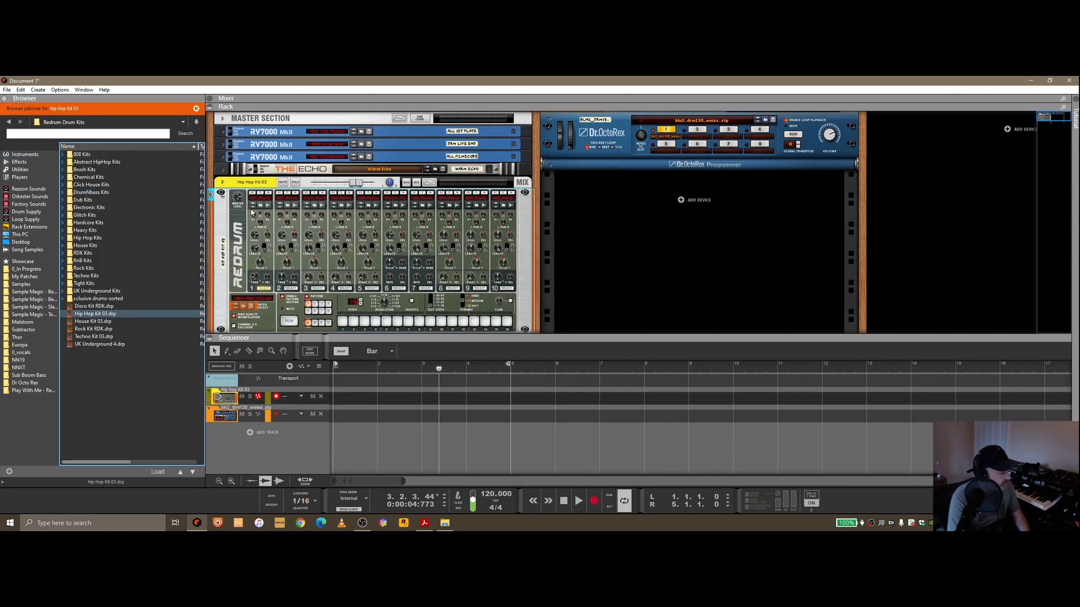
- Load the Techno Kit 01 patch from the Techno Kits folder into Redrum
click(248, 307)
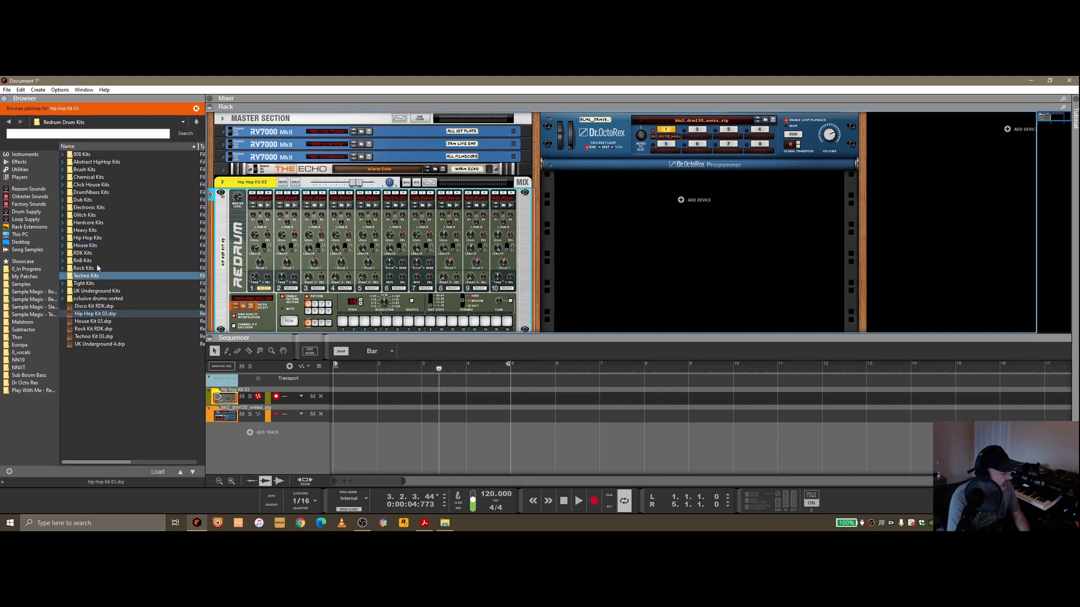
double_click(86, 275)
click(114, 157)
- Search the instruments for "Prop" and add the Propulsion Drum Sequencer to the rack directly below Redrum
click(126, 135)
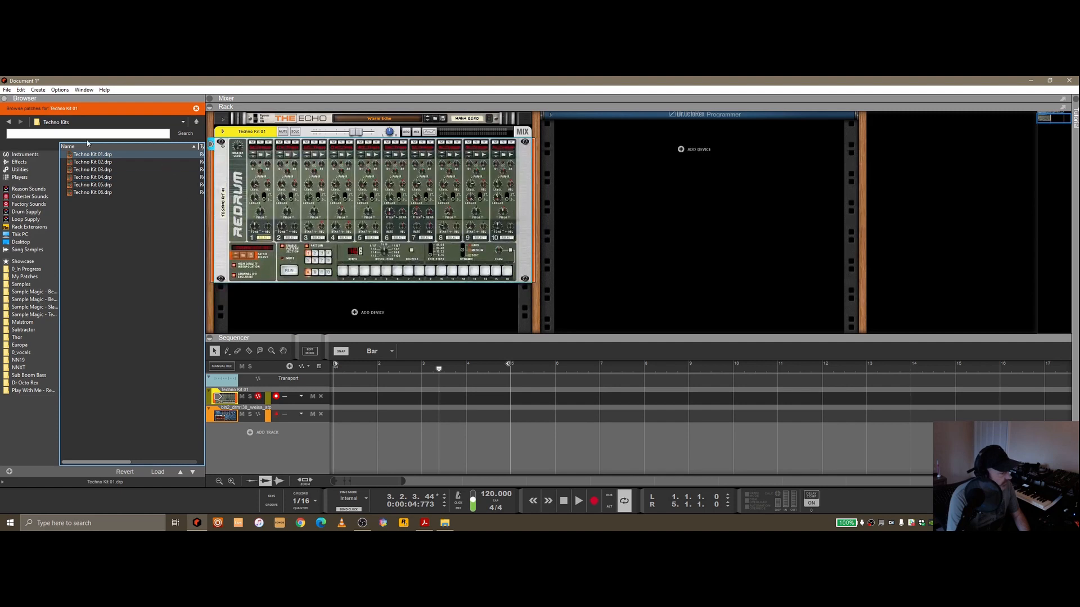
click(25, 154)
text(Prop)
key(Return)
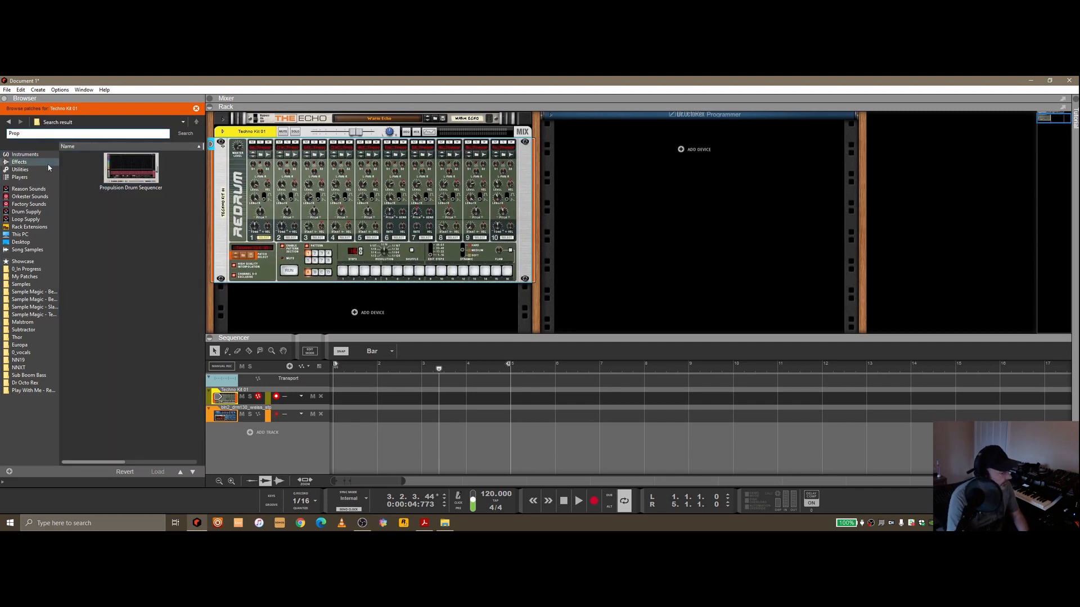
mouse_move(131, 167)
mouse_down()
mouse_move(277, 255)
mouse_move(437, 298)
mouse_up()
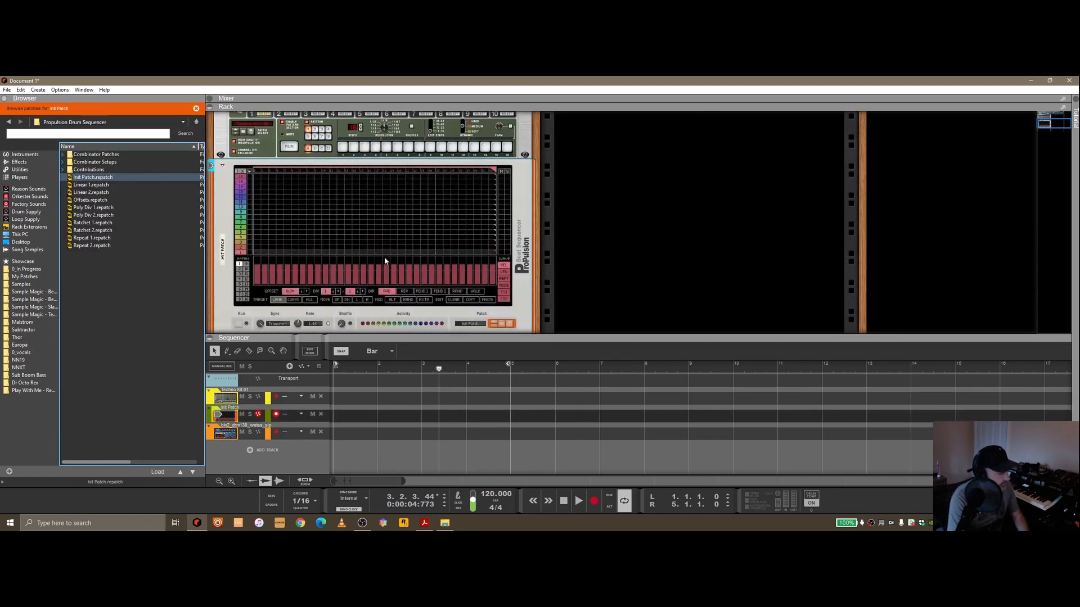
- Load the custom Propulsion Drums patch from the My Patches folder into the Propulsion sequencer
key(Tab)
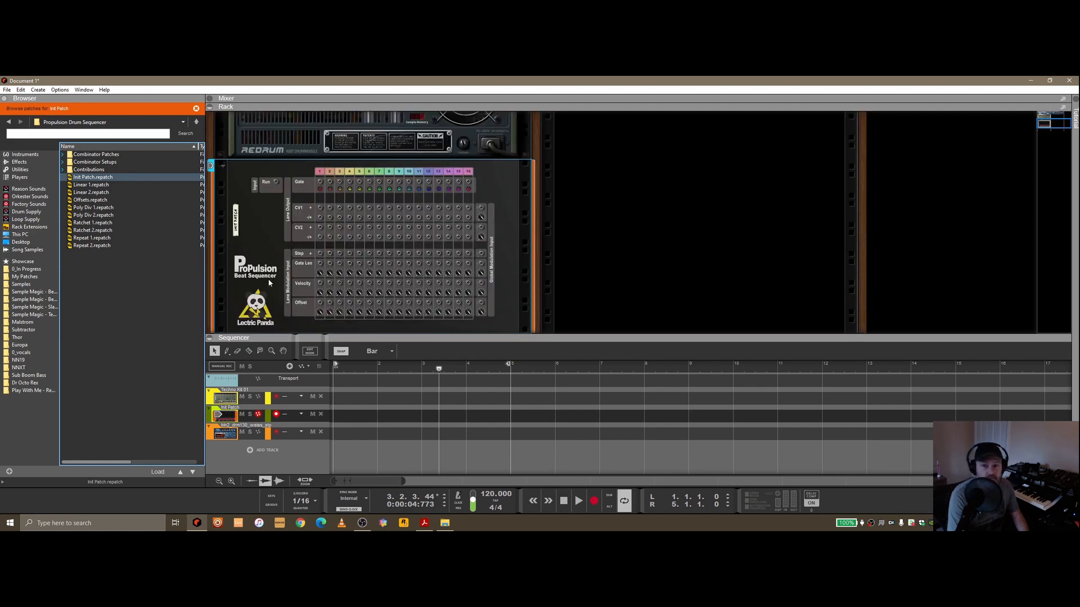
key(Tab)
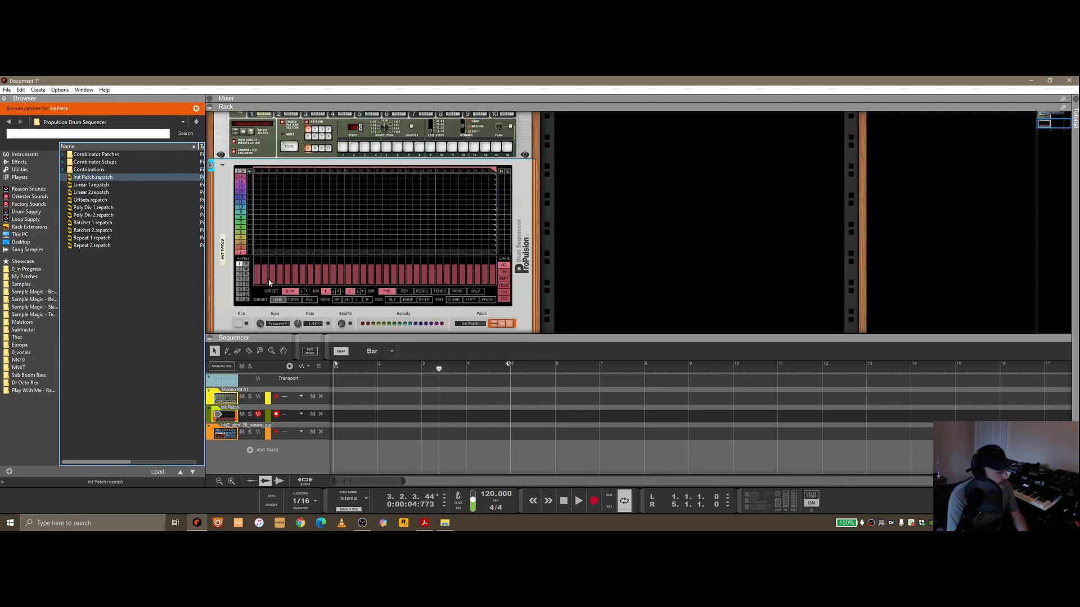
scroll(371, 240, up, 2)
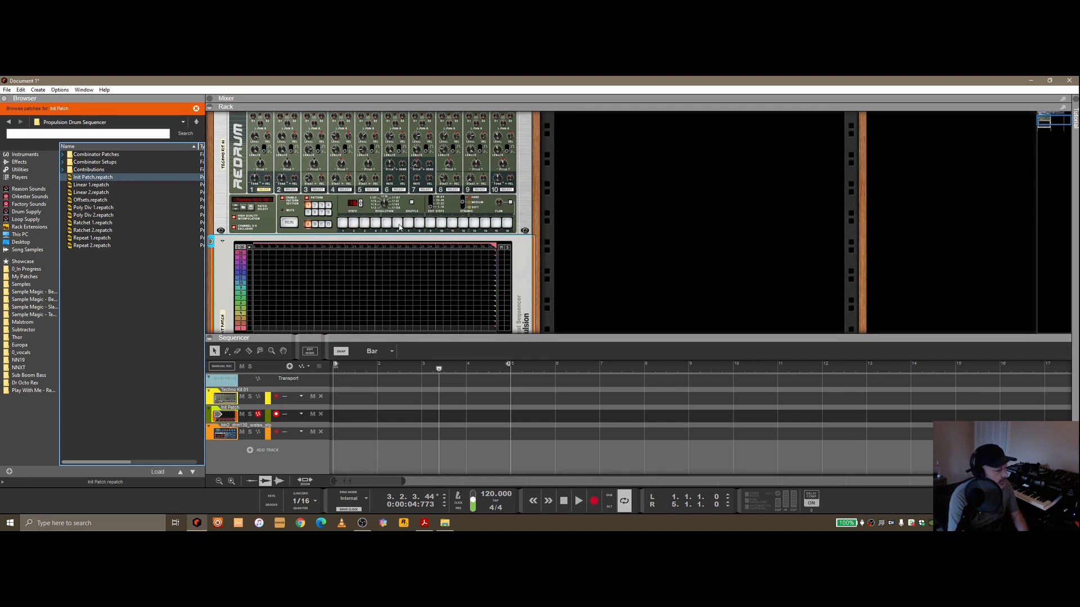
scroll(402, 223, down, 3)
click(498, 323)
key(Down)
key(Down)
key(Down)
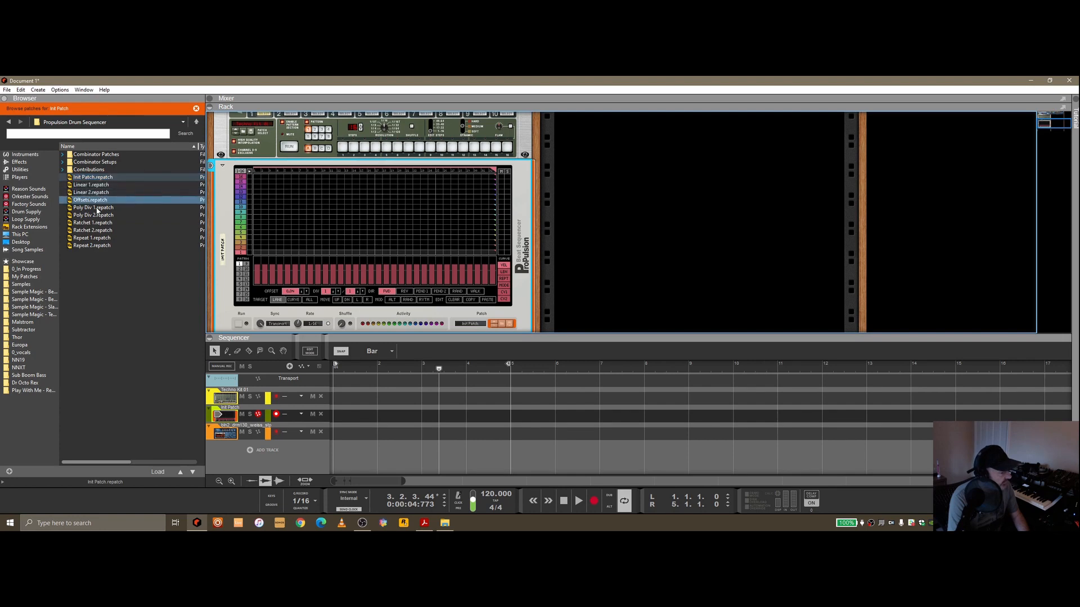
click(30, 278)
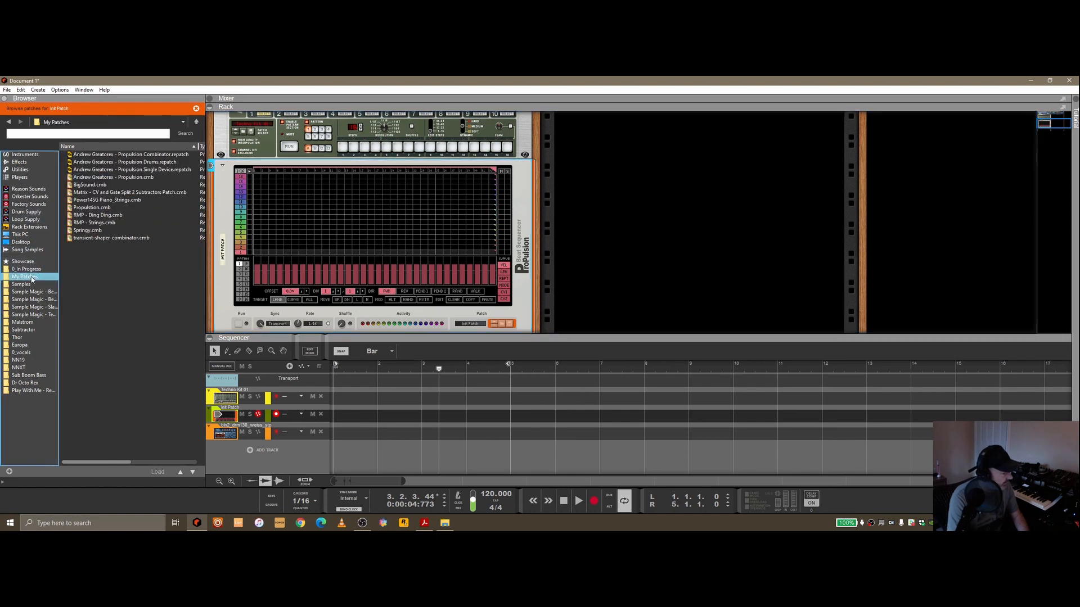
click(151, 163)
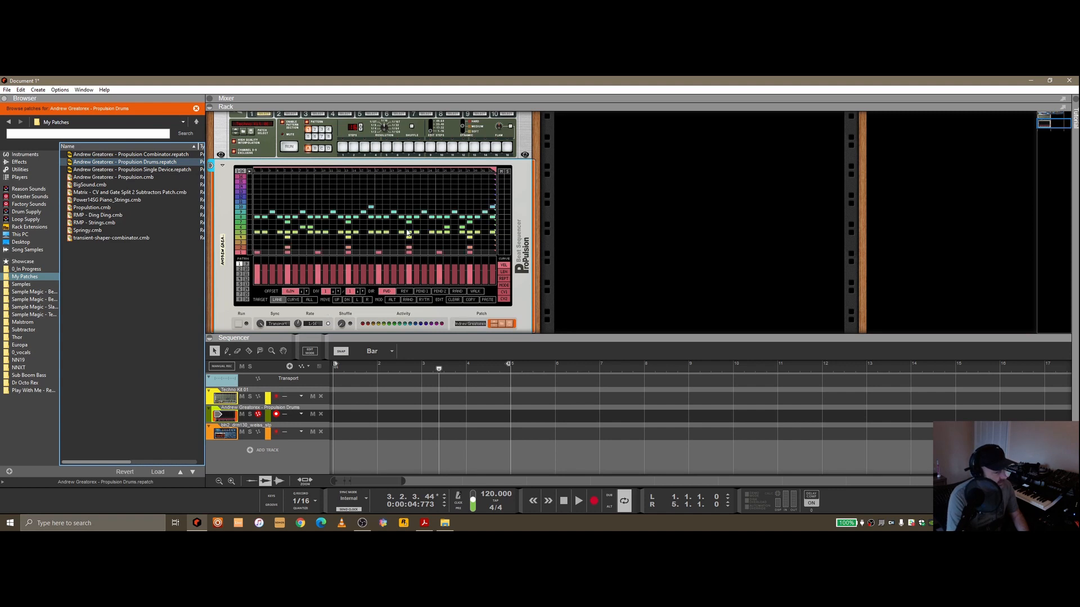
- Run the Propulsion sequencer to preview the loaded drum pattern
key(Tab)
key(Tab)
scroll(403, 238, up, 2)
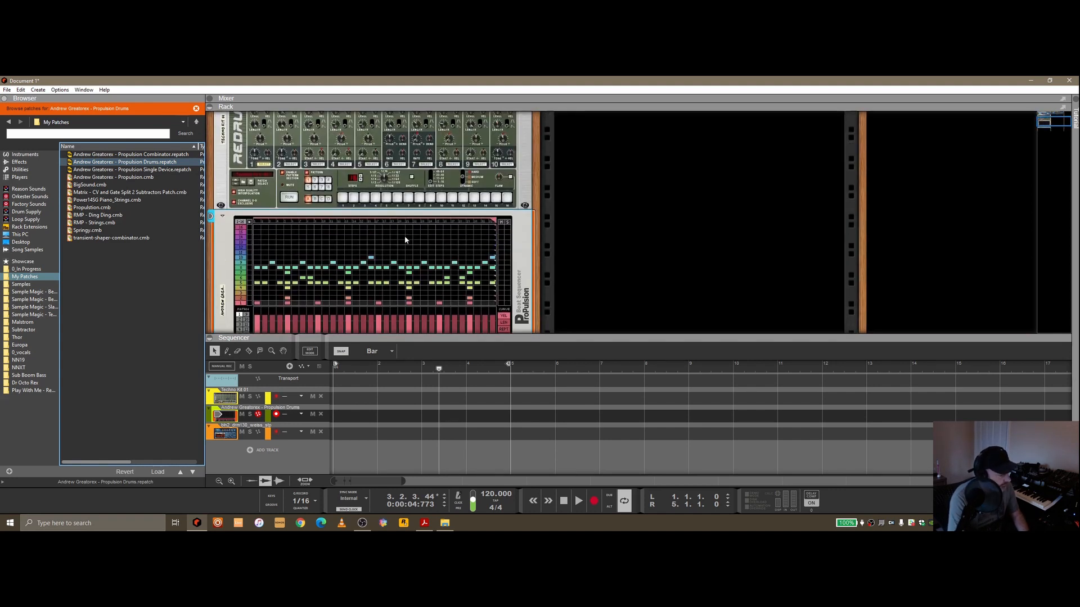
scroll(403, 237, down, 2)
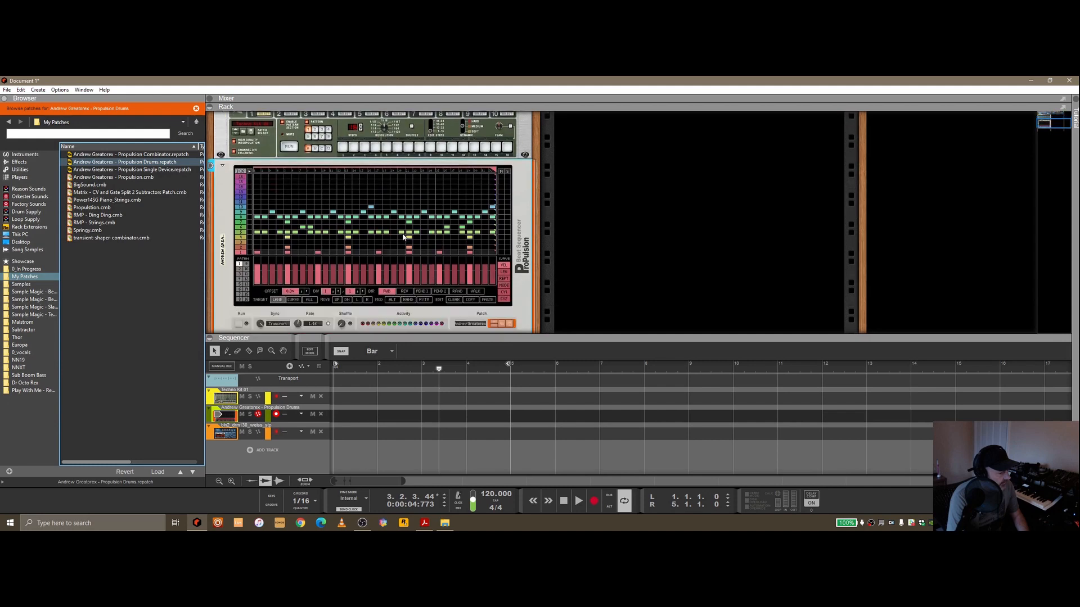
scroll(401, 239, down, 2)
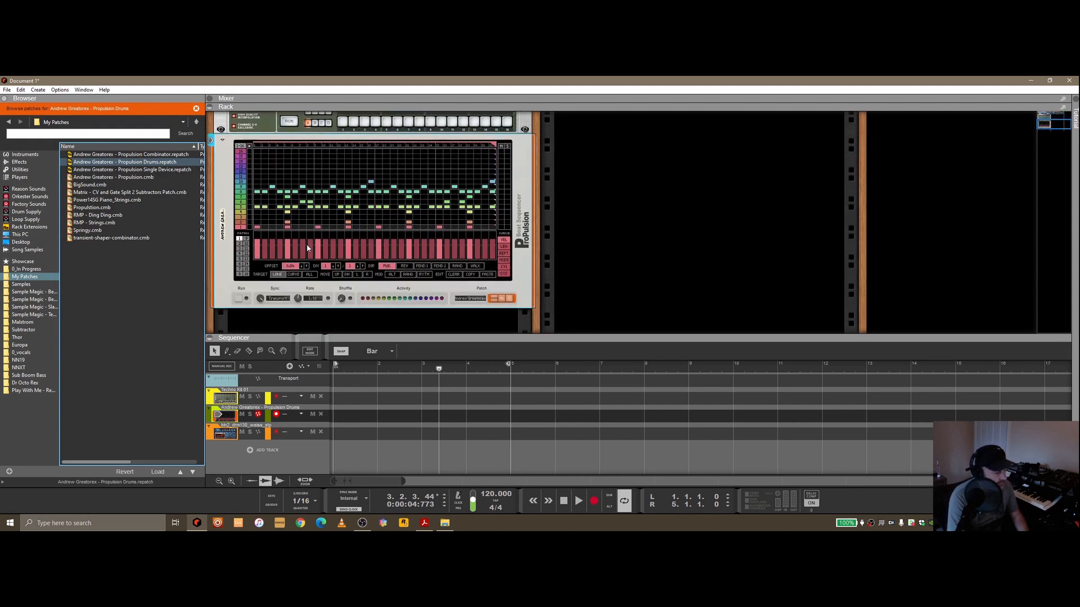
click(239, 299)
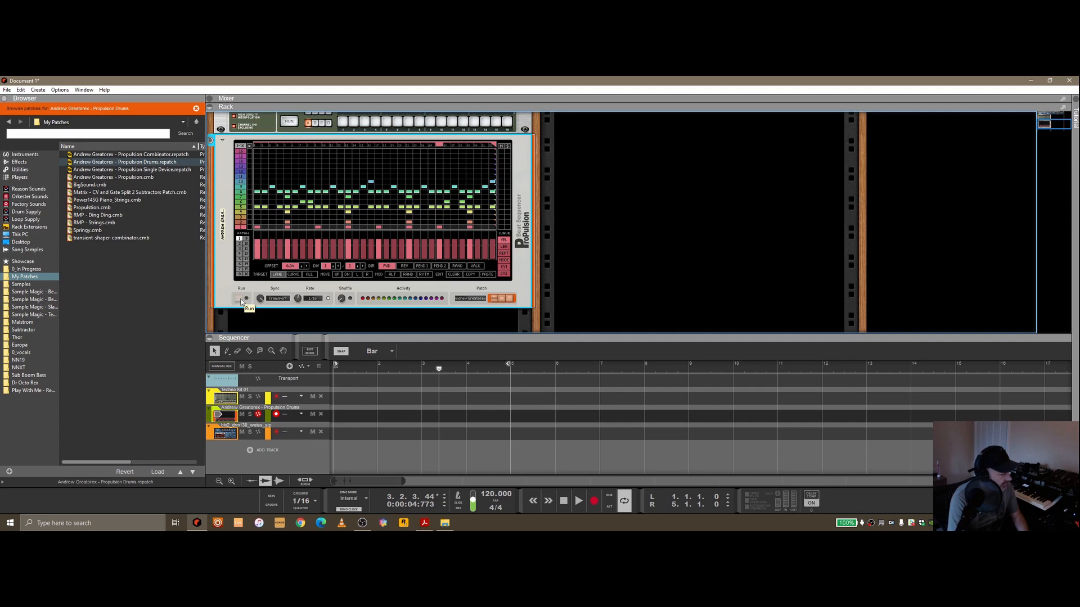
key(Tab)
scroll(414, 235, up, 2)
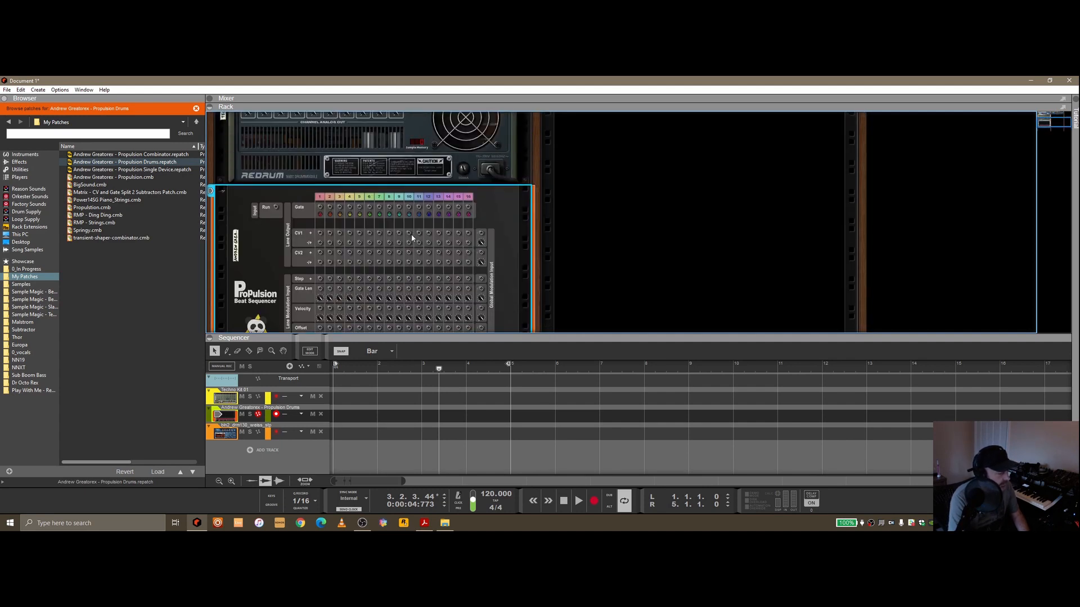
scroll(413, 235, up, 3)
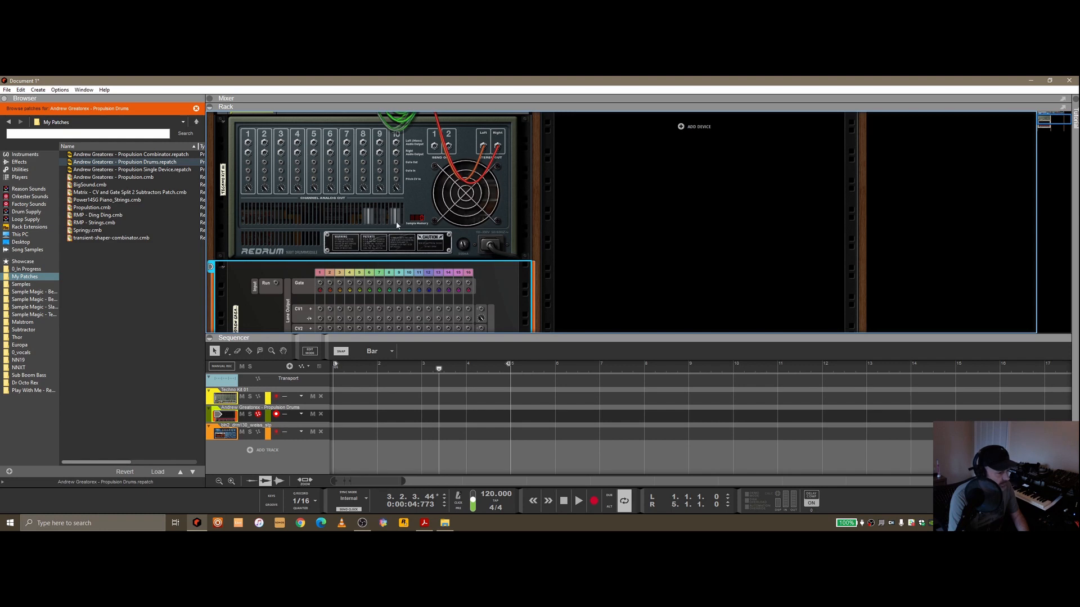
drag(321, 287, 248, 171)
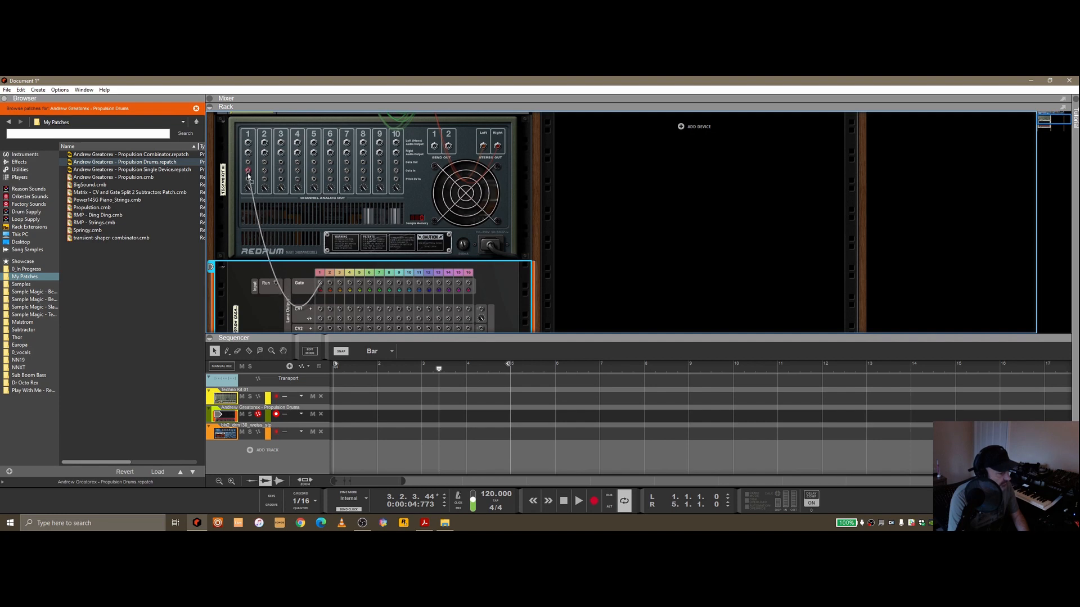
drag(330, 284, 264, 170)
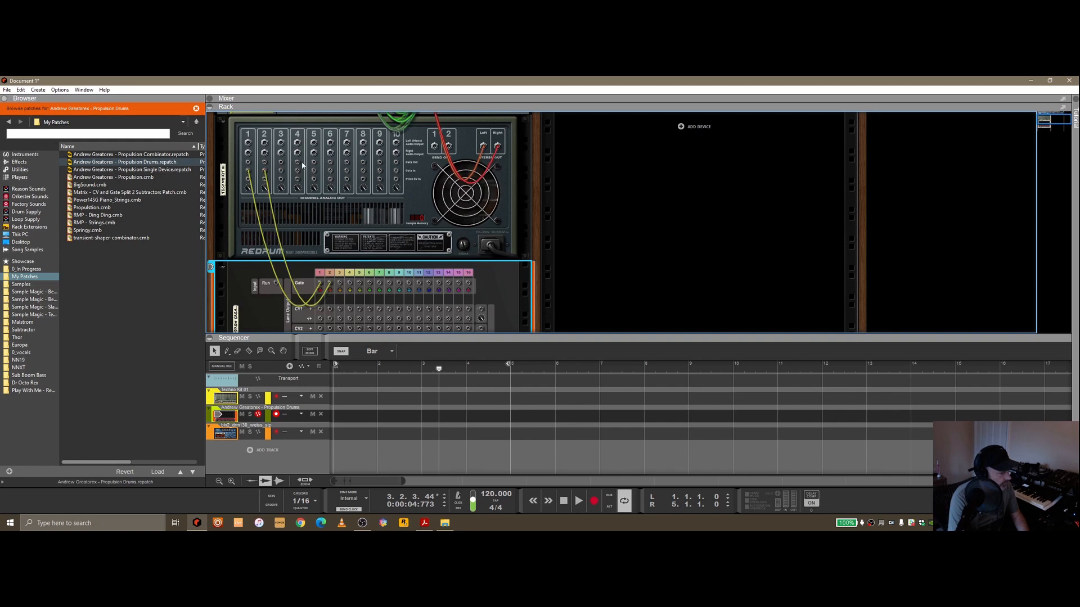
- Return to the front of the rack and start the Propulsion sequencer so it triggers the two connected Redrum channels
key(Tab)
scroll(412, 215, down, 5)
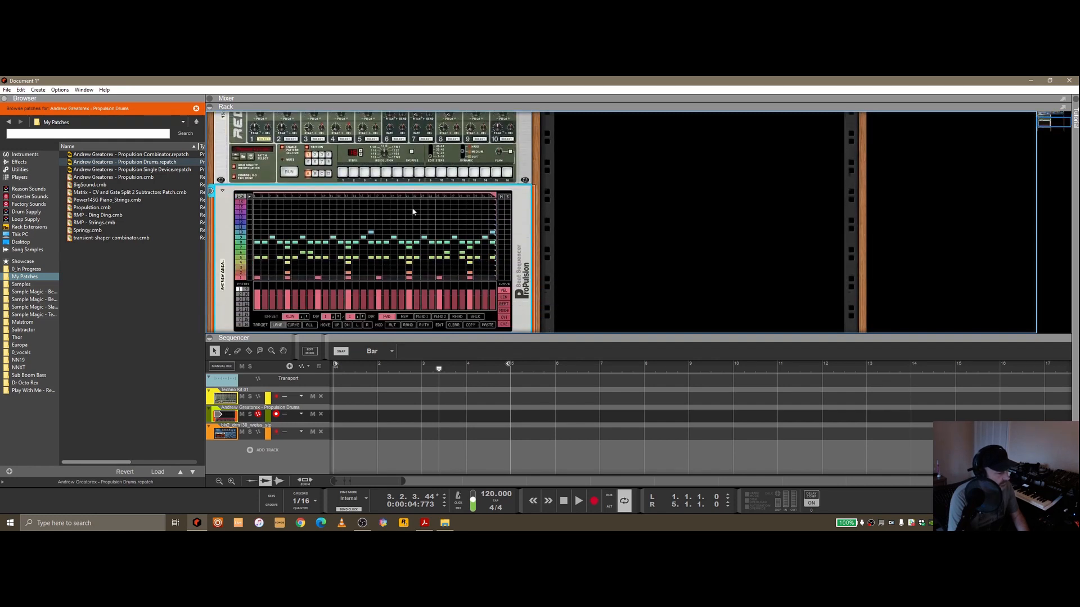
click(240, 275)
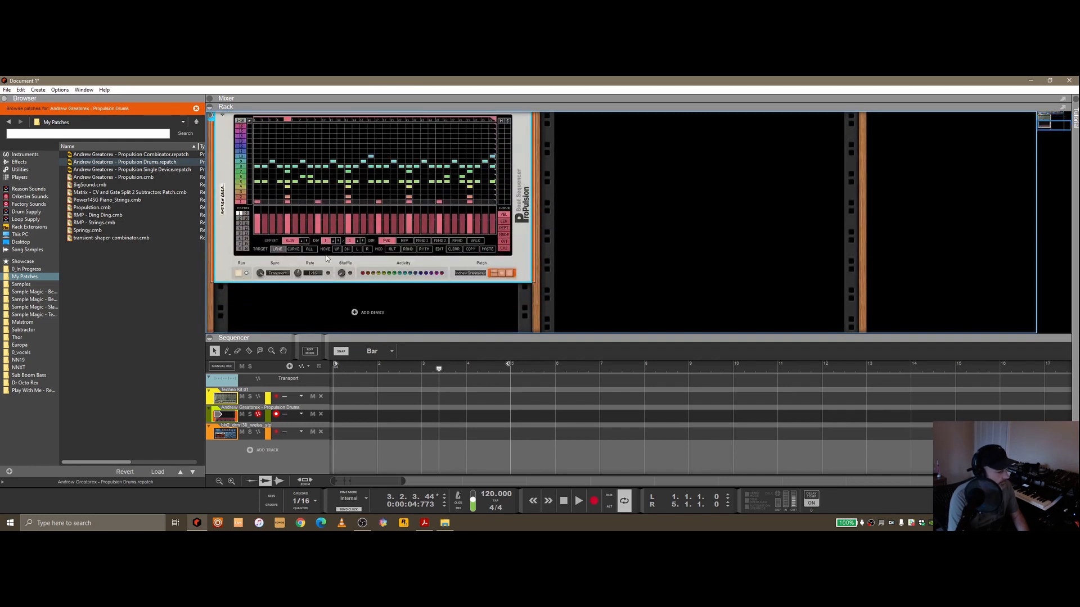
scroll(410, 246, up, 1)
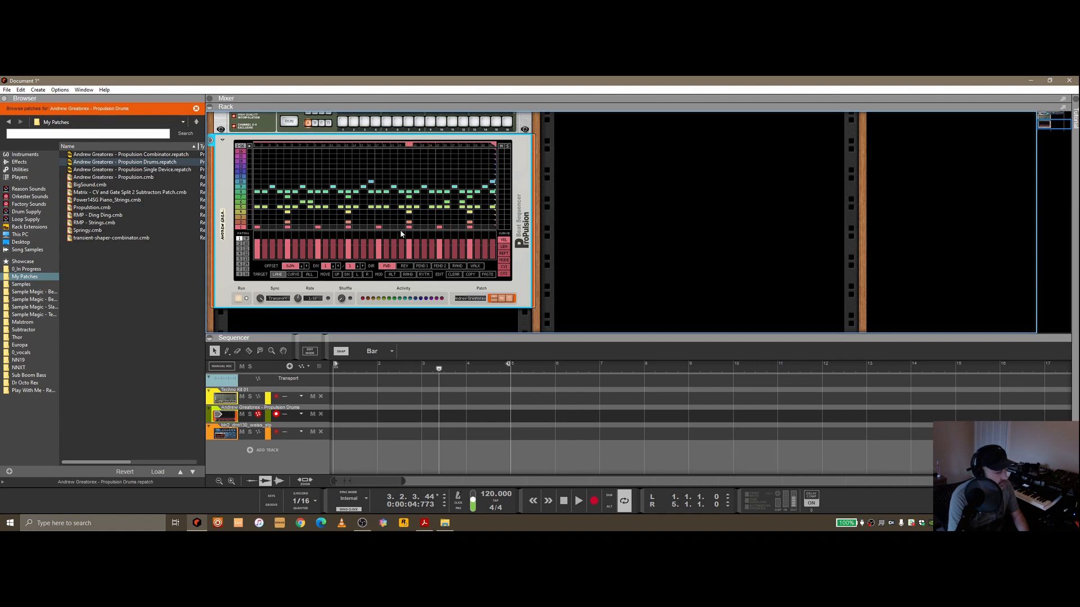
scroll(401, 233, up, 4)
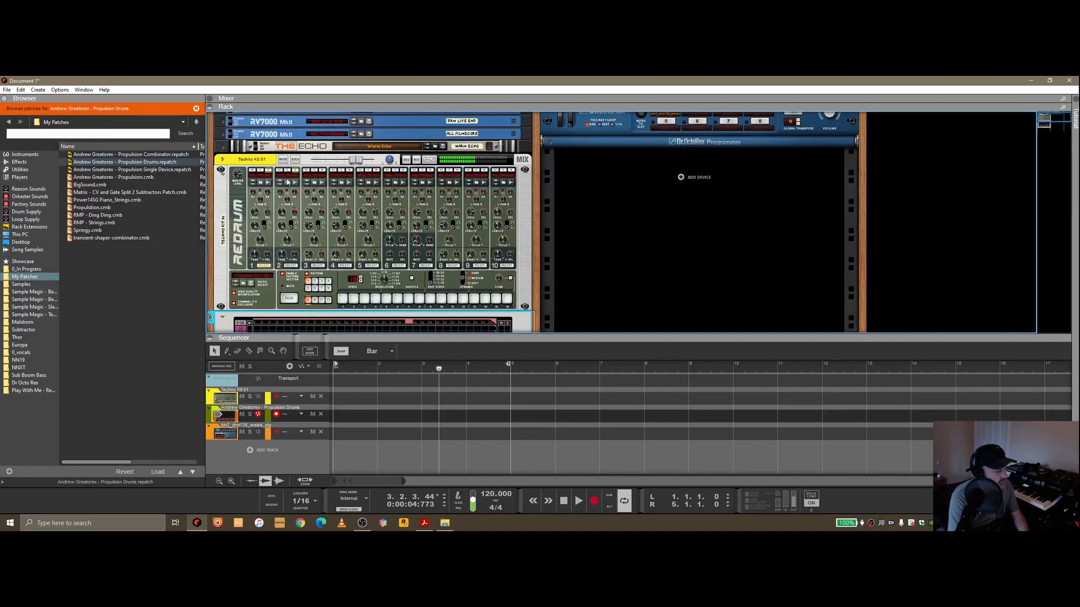
scroll(338, 202, down, 2)
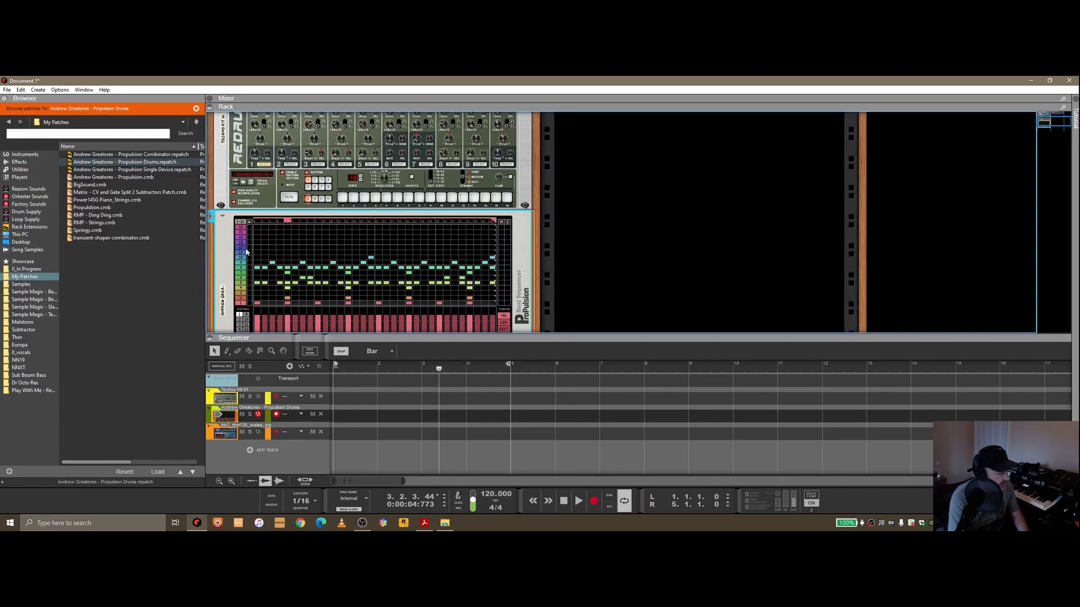
key(Tab)
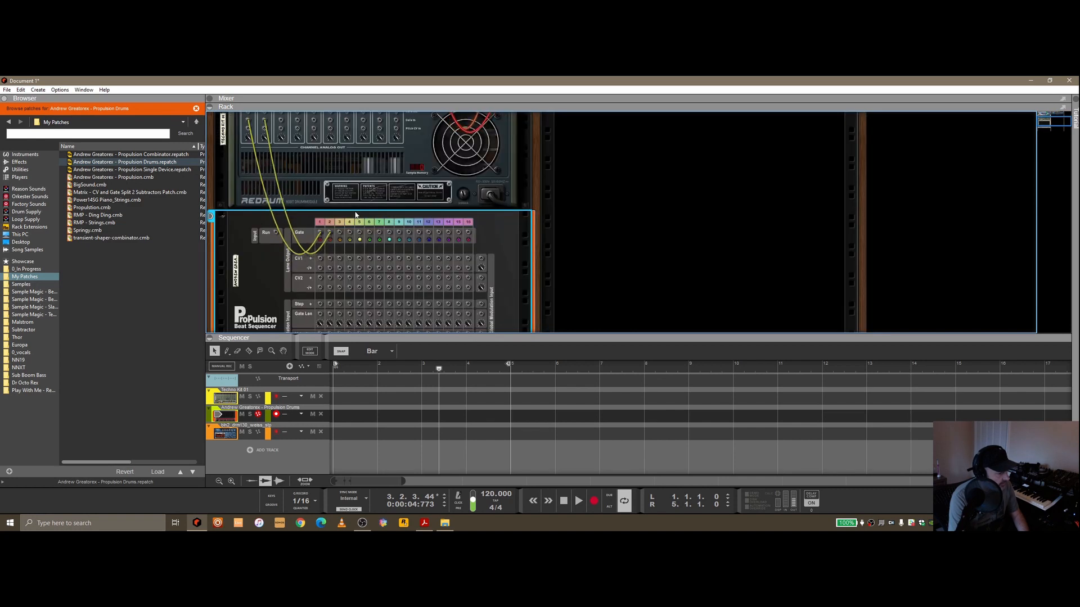
scroll(380, 250, up, 2)
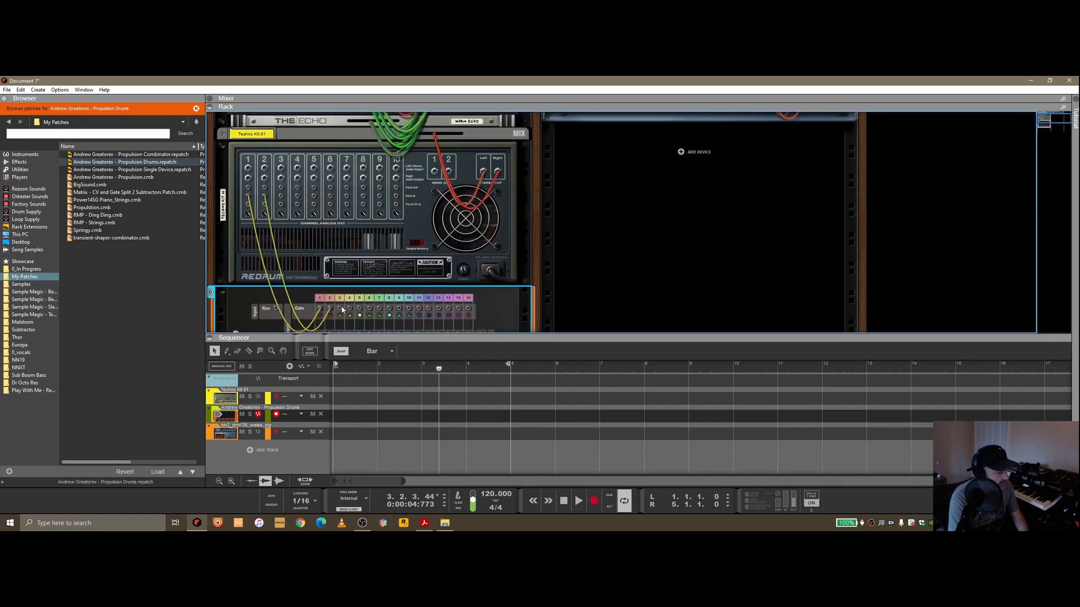
drag(350, 309, 298, 196)
drag(359, 309, 314, 196)
drag(369, 309, 330, 197)
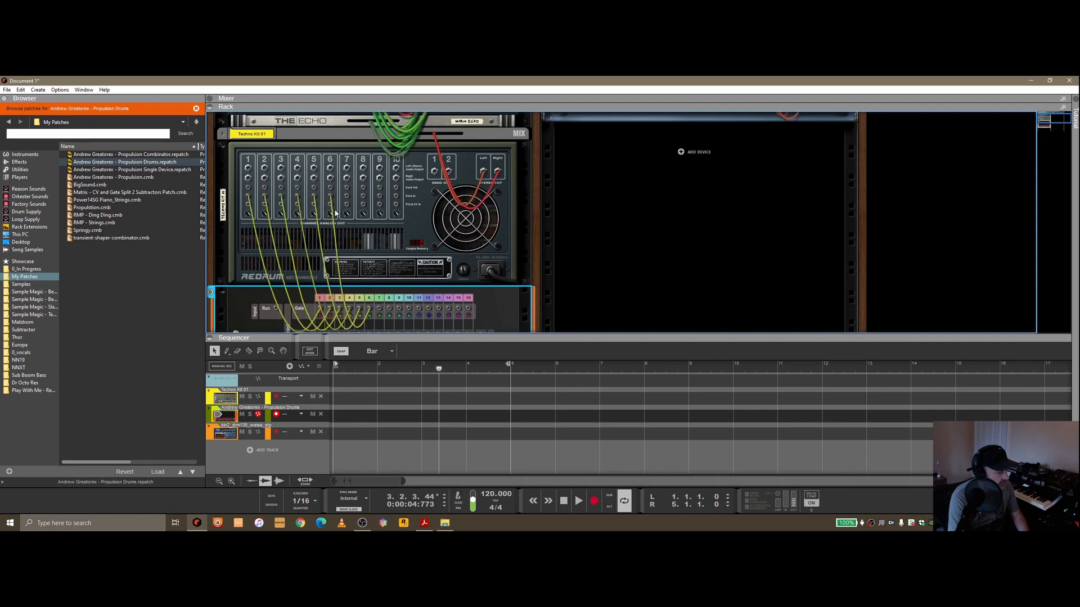
drag(381, 309, 346, 196)
drag(389, 309, 363, 196)
drag(400, 308, 380, 196)
drag(409, 308, 397, 196)
key(Tab)
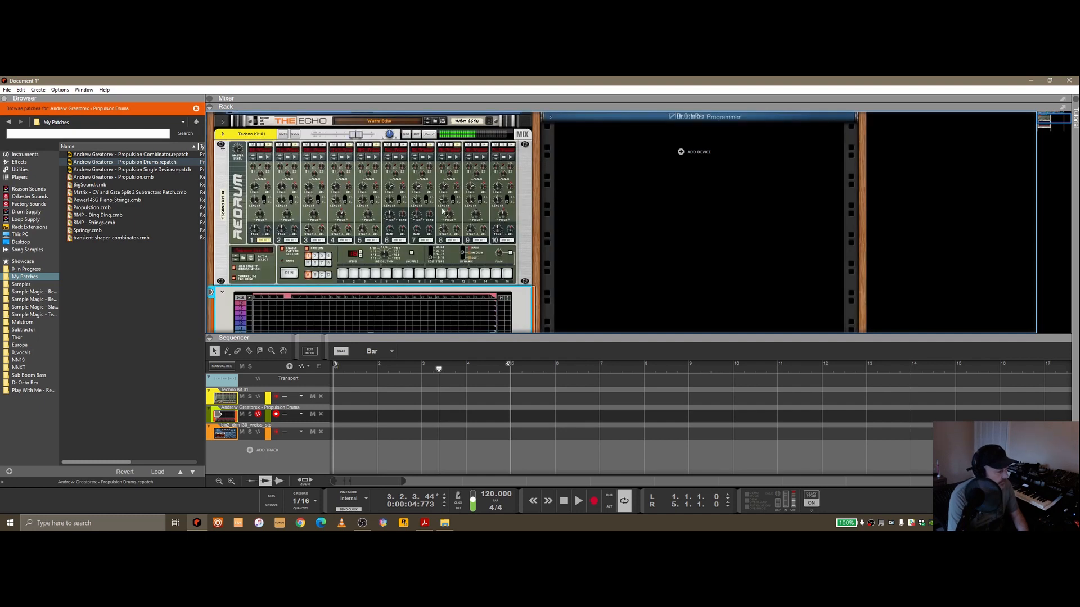
- Examine how Propulsion's running lanes trigger the ten Redrum channels, checking both devices and their gate cabling from front and rear
scroll(452, 217, down, 3)
scroll(451, 217, down, 1)
scroll(438, 258, up, 1)
scroll(425, 302, down, 1)
scroll(445, 259, down, 1)
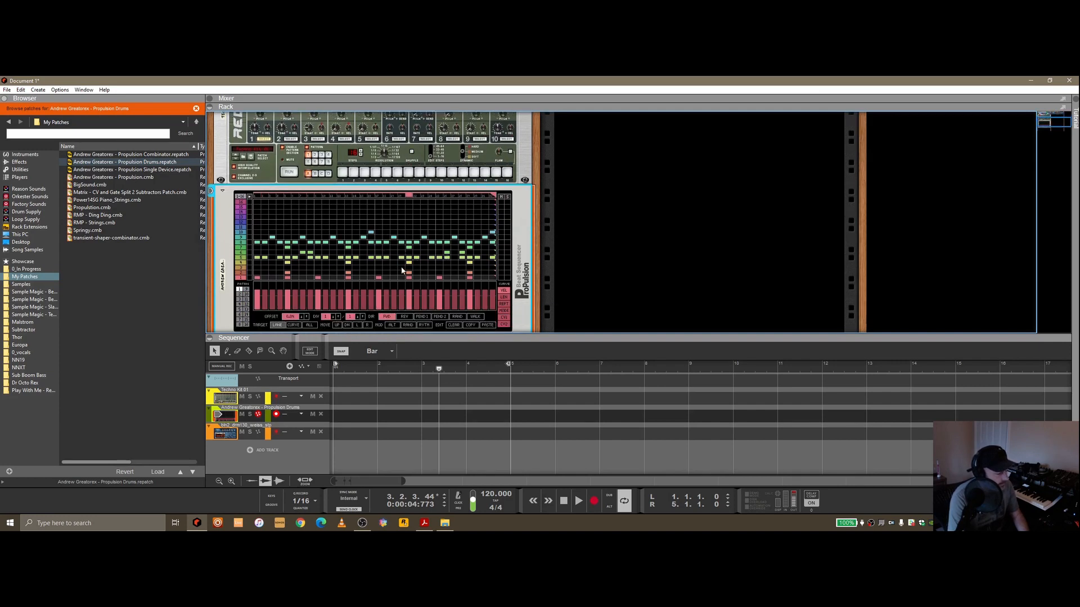
scroll(396, 267, up, 3)
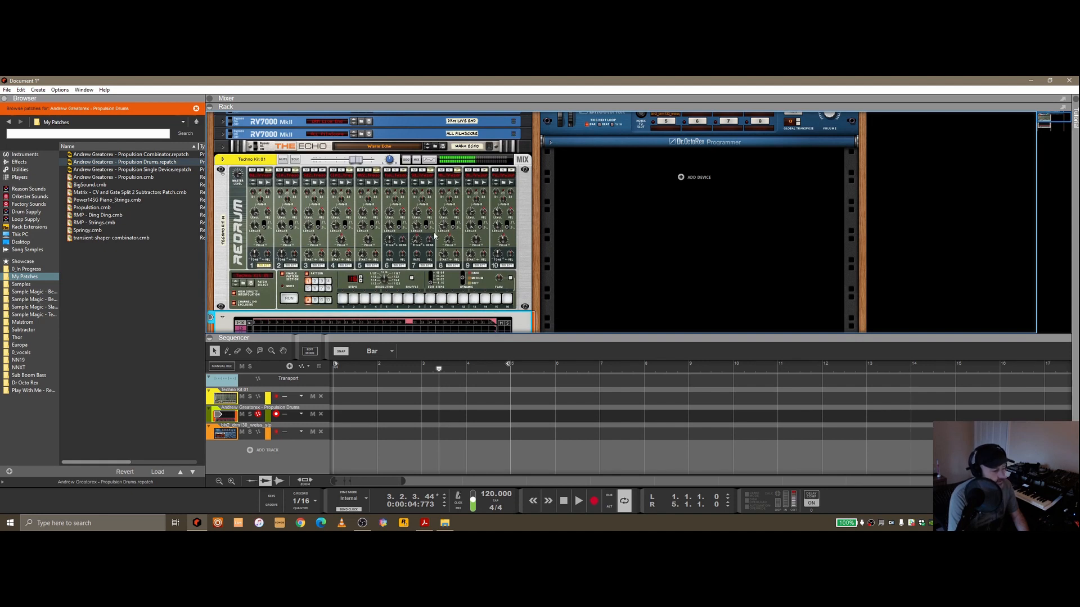
scroll(434, 213, down, 2)
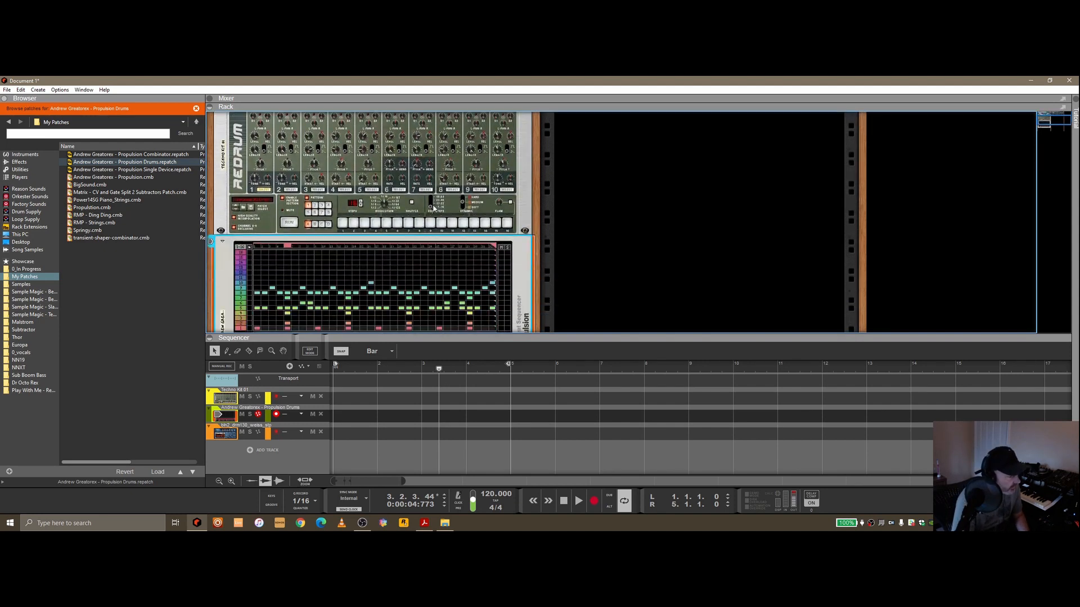
scroll(434, 209, down, 1)
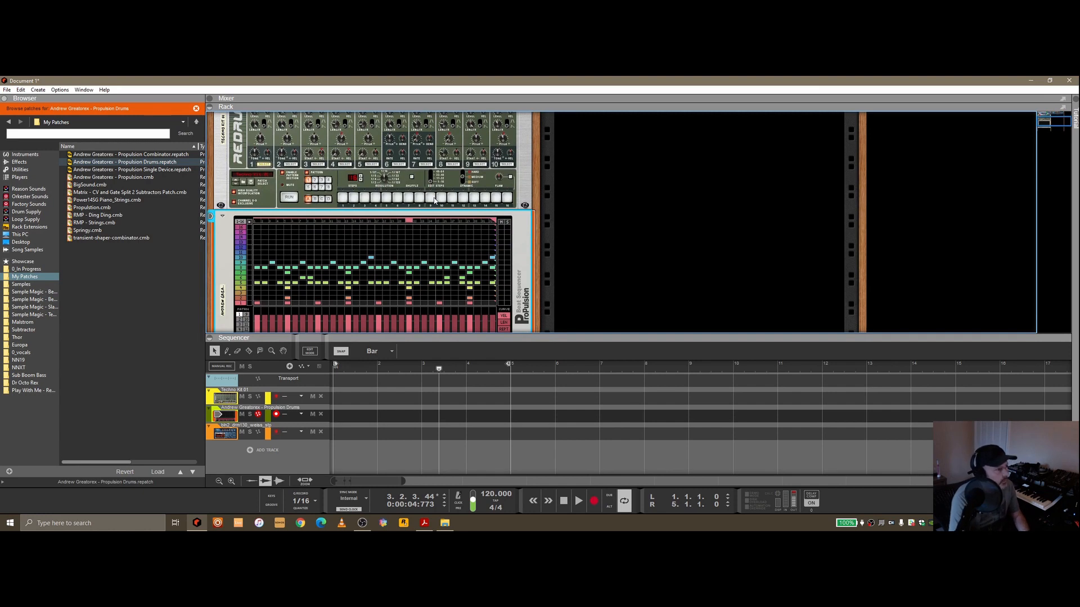
scroll(378, 239, down, 3)
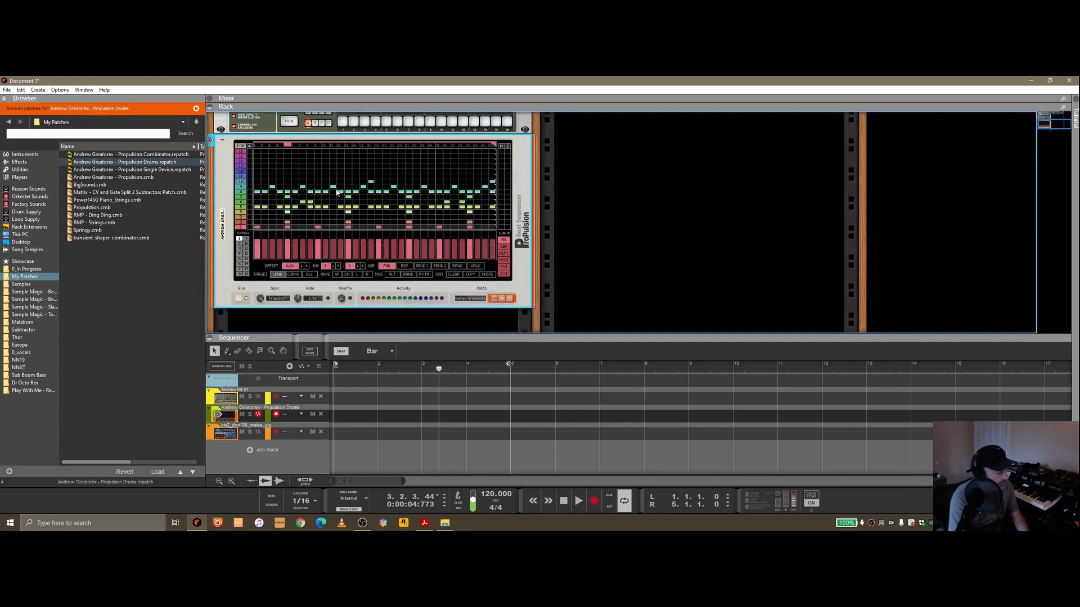
scroll(417, 205, up, 1)
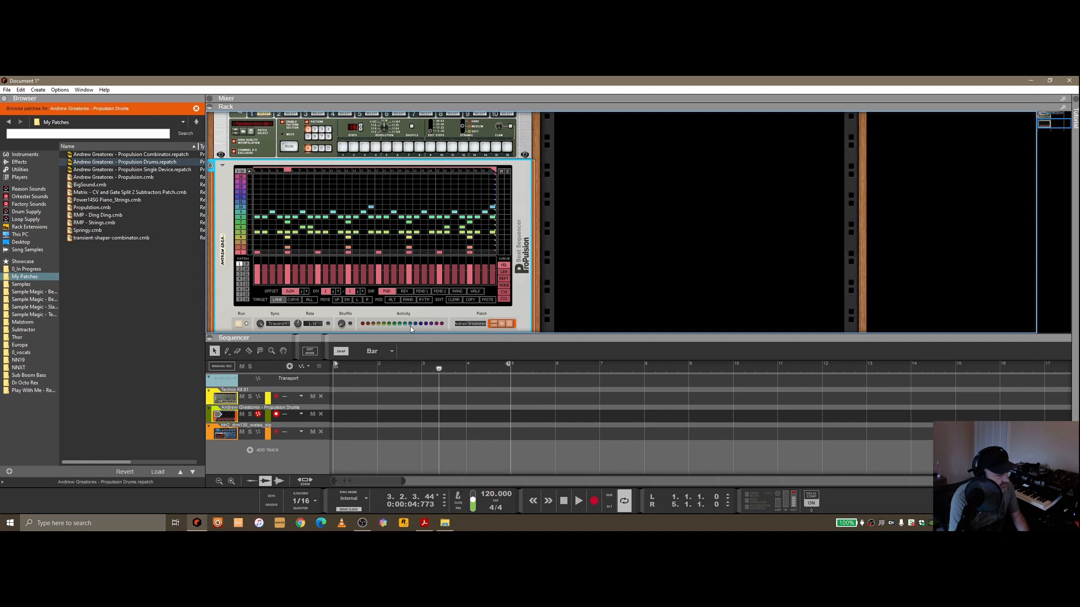
key(Tab)
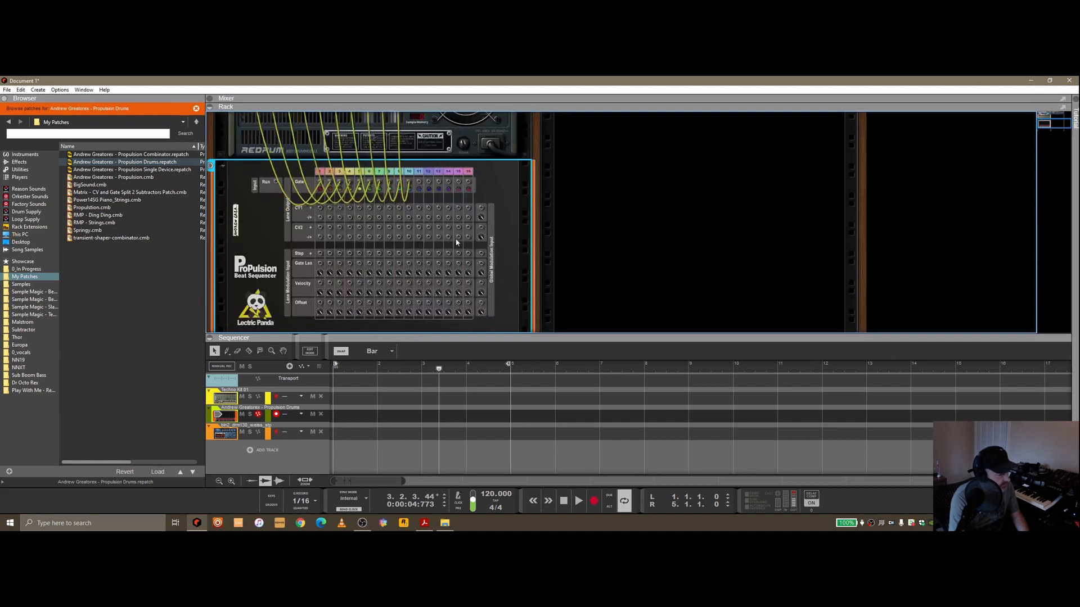
scroll(456, 242, up, 5)
key(Tab)
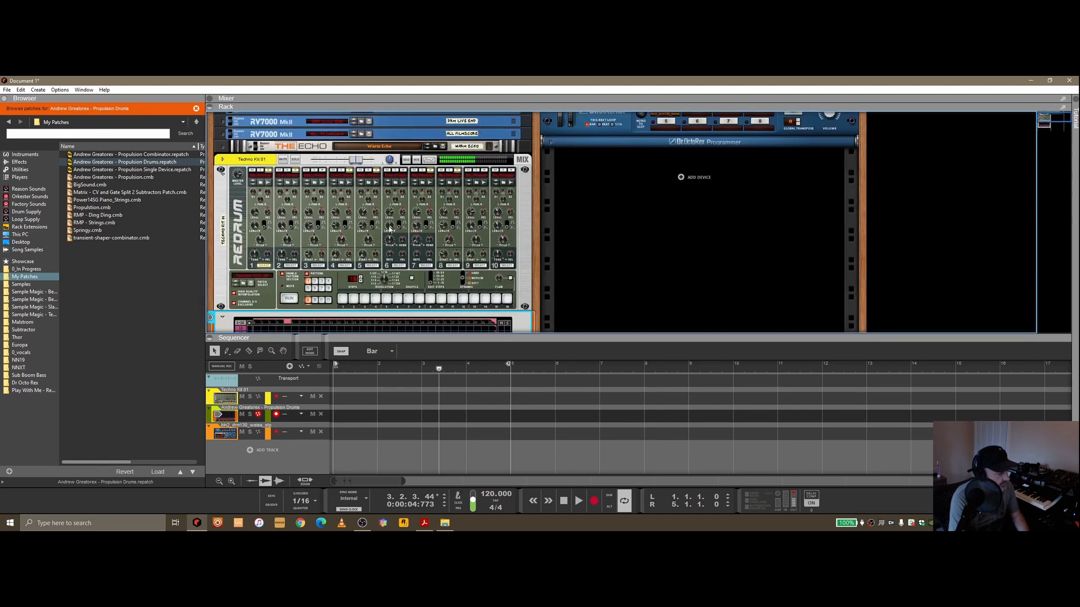
scroll(501, 329, down, 2)
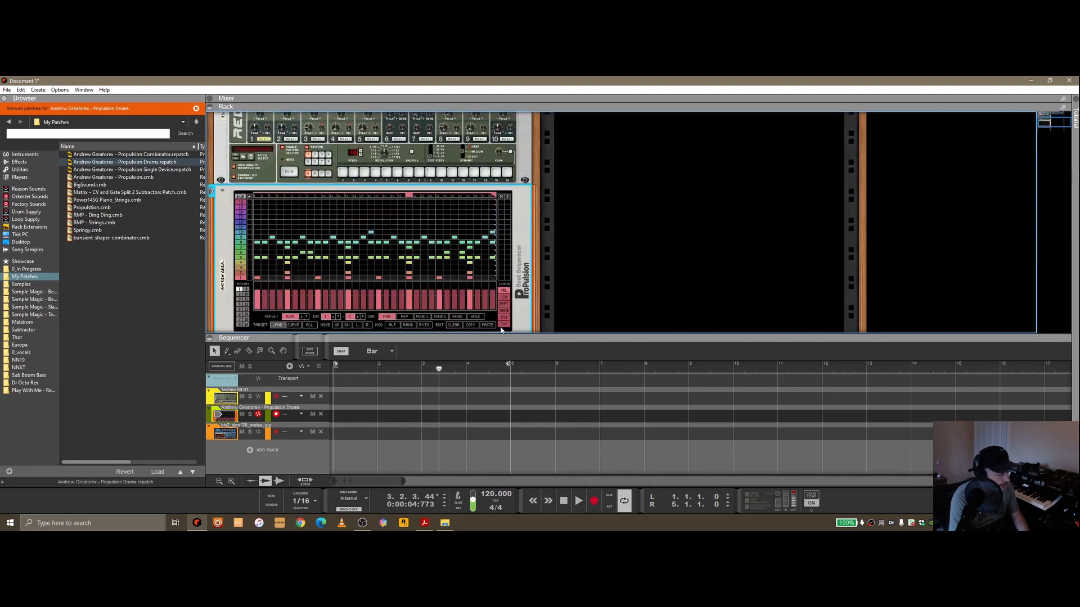
- Return the song position to the start and switch off Propulsion's Run
double_click(568, 500)
scroll(298, 222, down, 4)
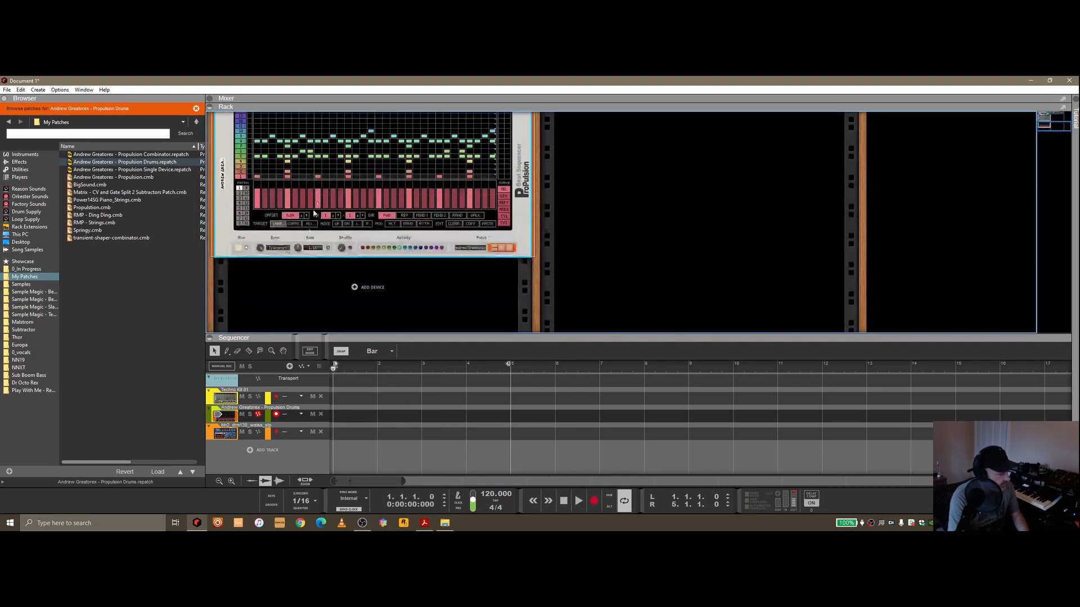
click(241, 248)
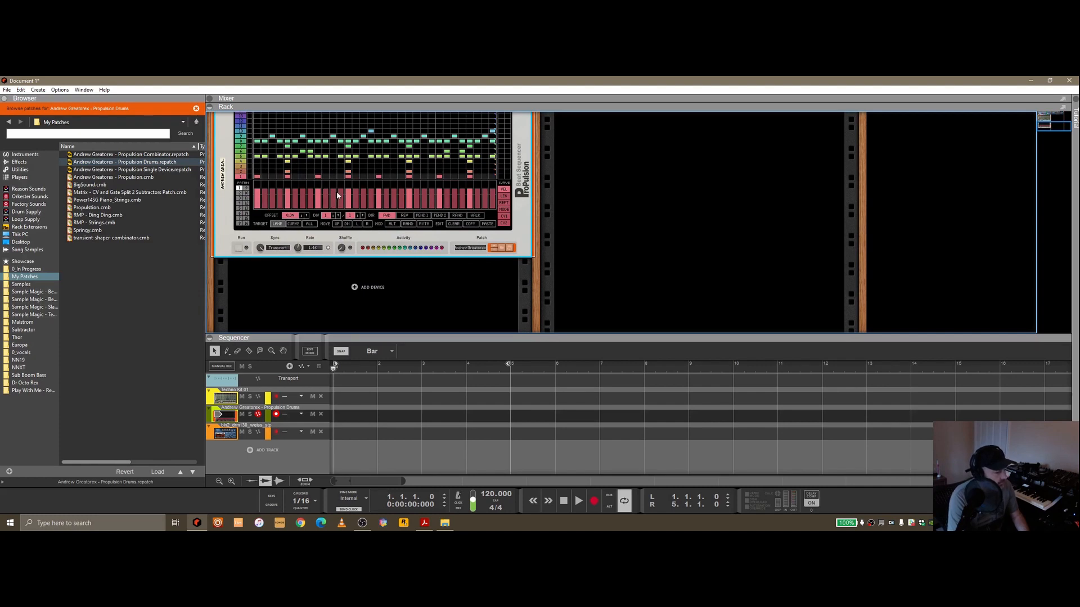
scroll(336, 192, up, 2)
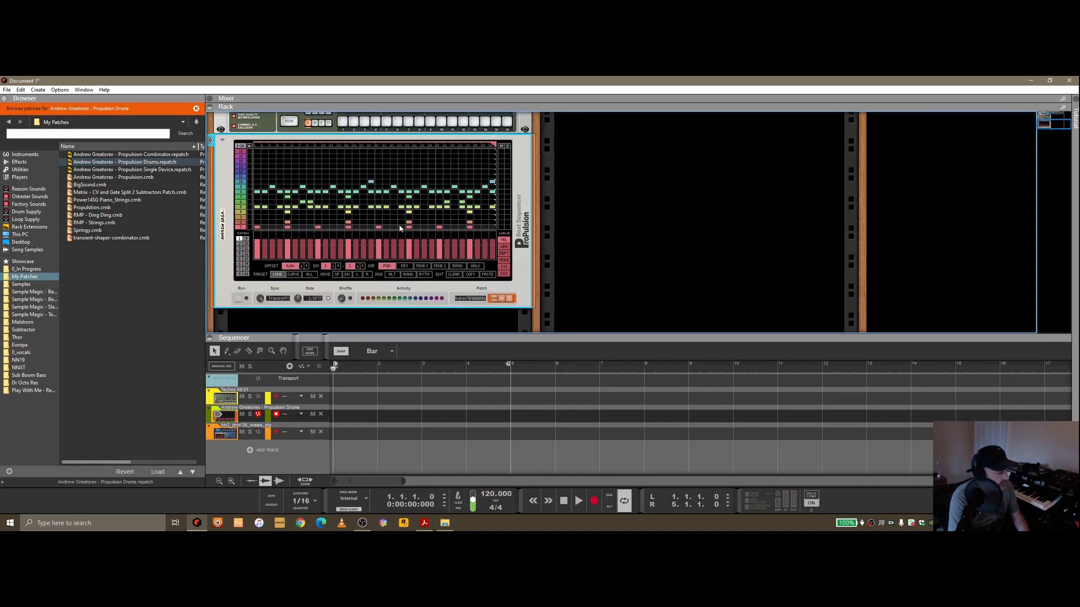
- Test the pattern with song playback and disable loop playback on the Dr.OctoRex
click(577, 501)
scroll(616, 231, up, 8)
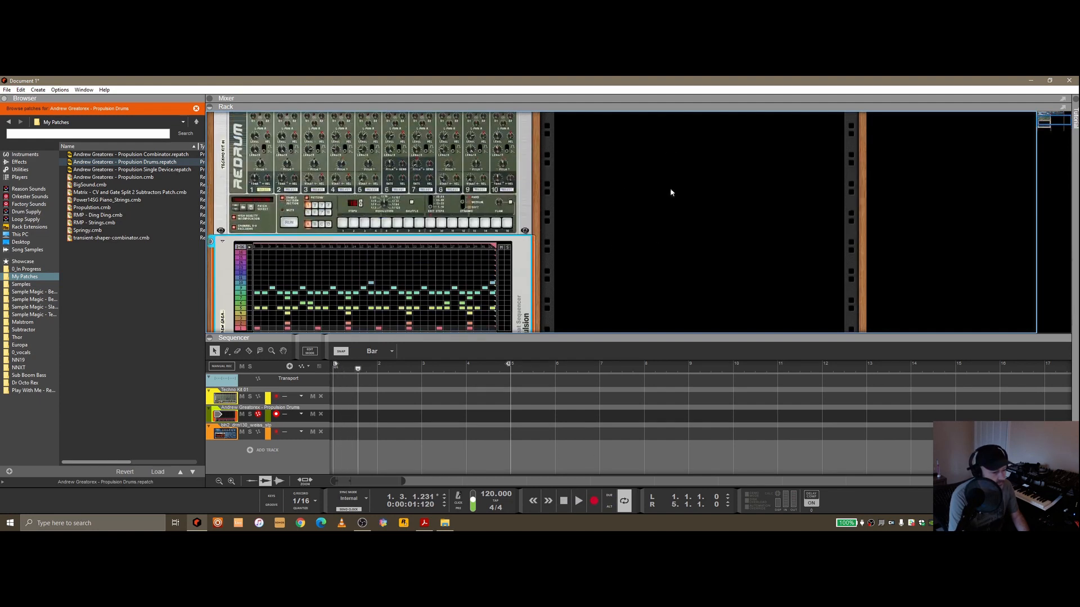
scroll(691, 160, down, 10)
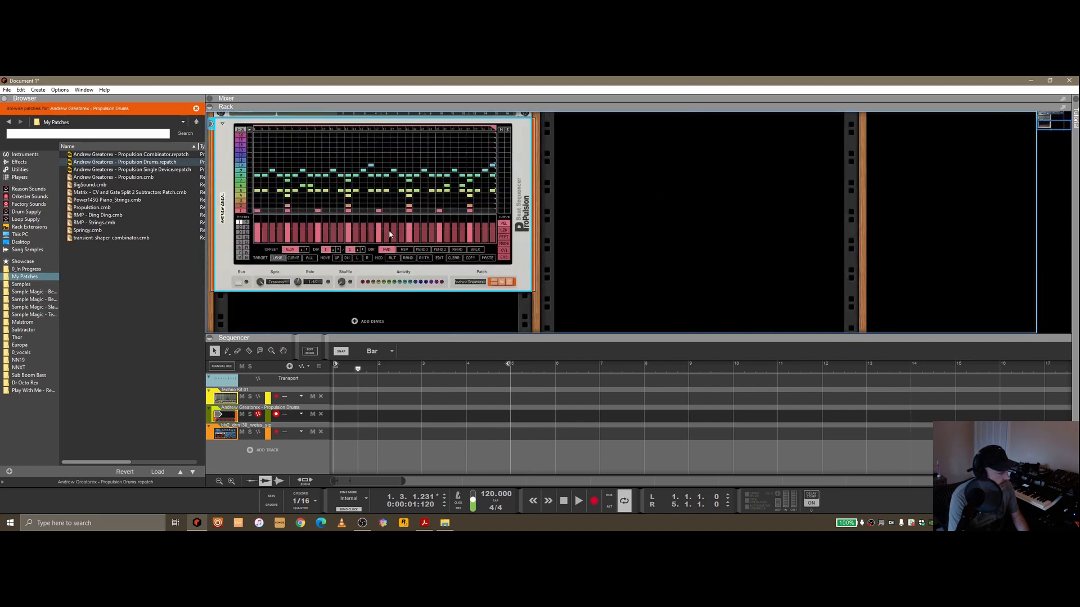
scroll(359, 234, up, 8)
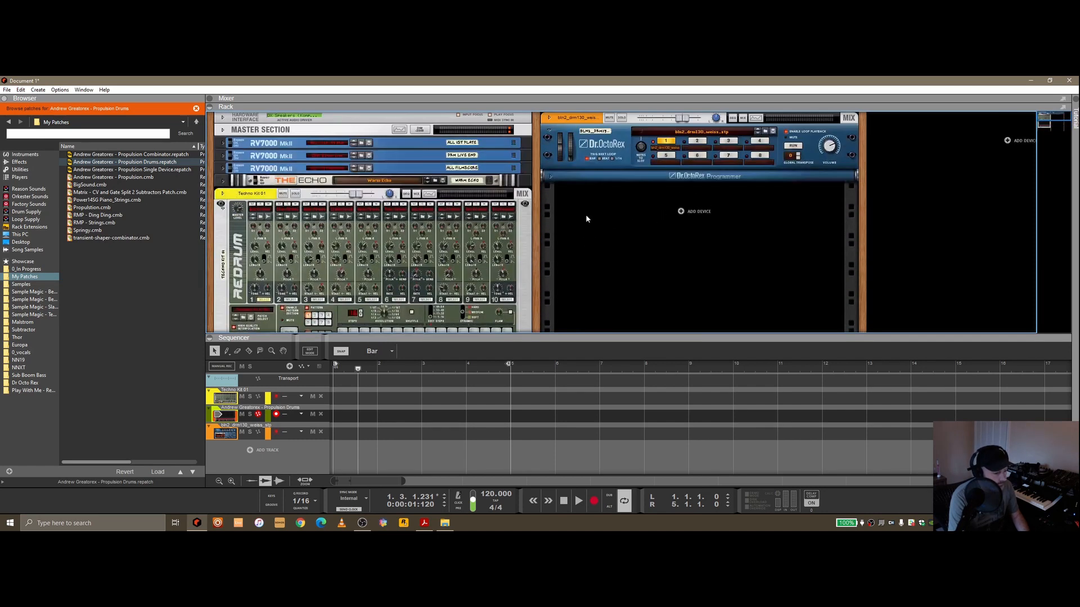
click(791, 137)
- Preview the Propulsion pattern with its own Run and with the song transport, and stop playback
scroll(514, 226, down, 8)
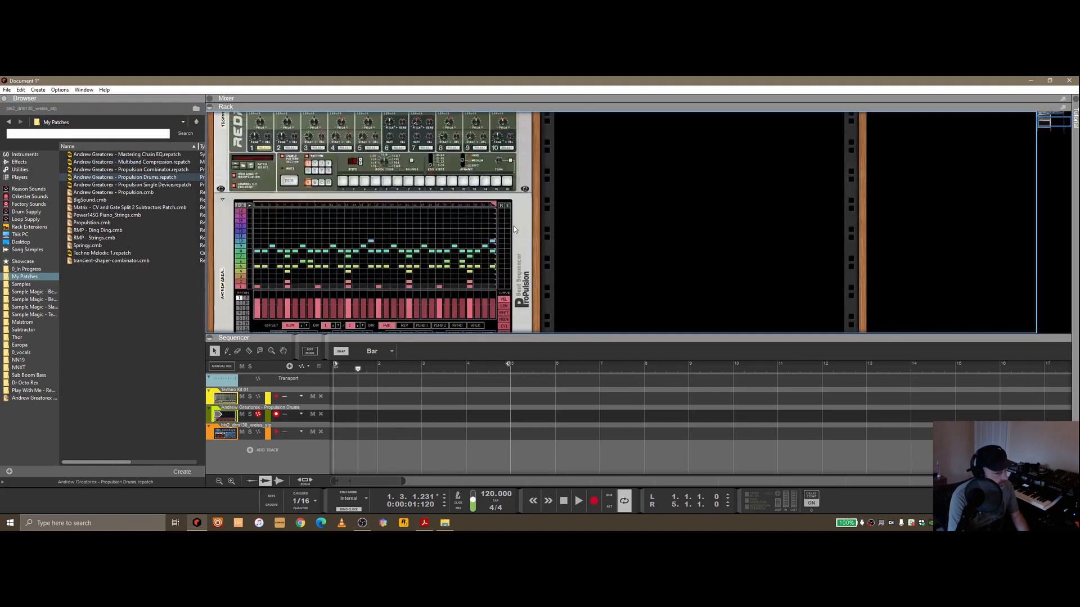
click(244, 262)
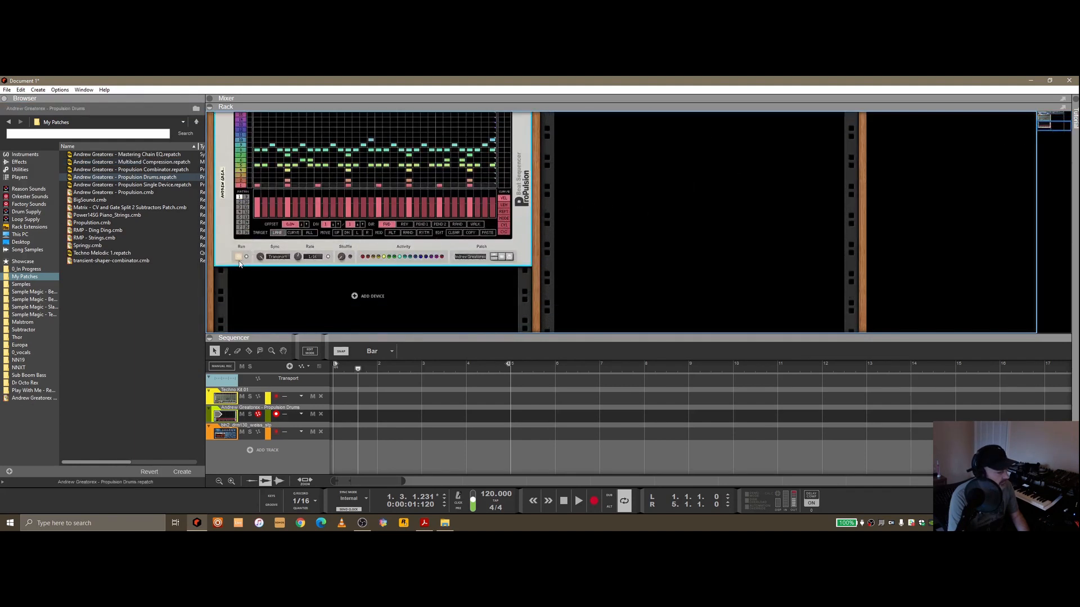
click(578, 500)
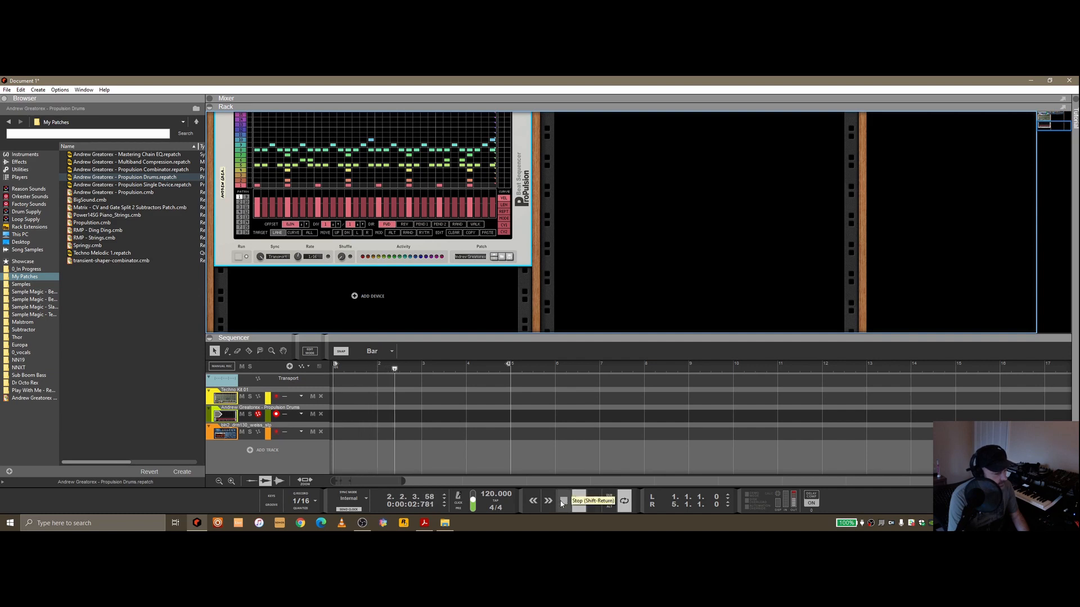
click(562, 502)
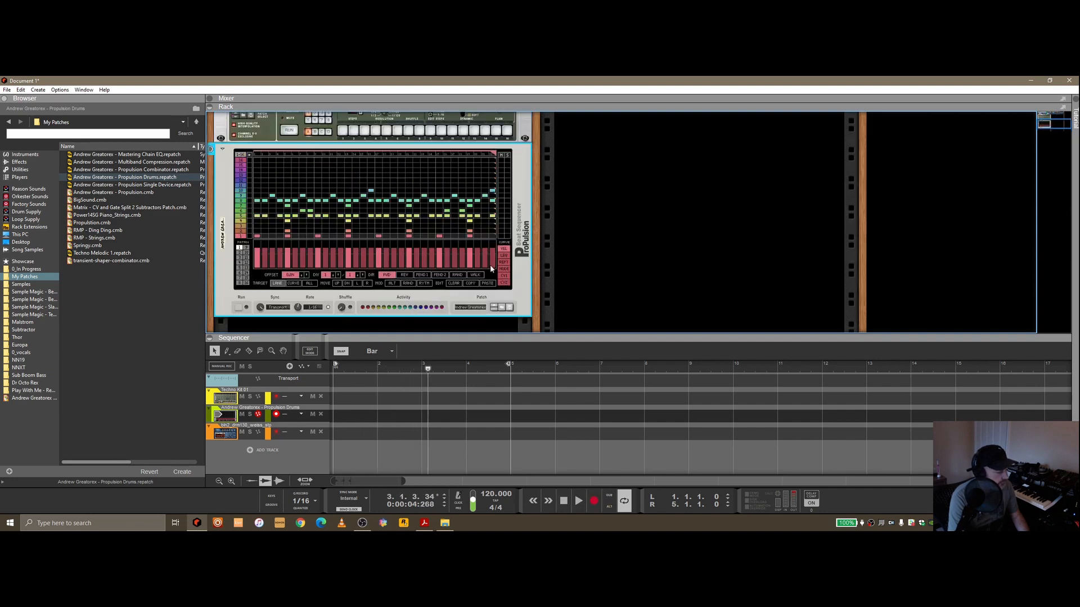
click(563, 501)
- Delete the whole Redrum device group and the Propulsion sequencer from the rack, along with their tracks
scroll(291, 196, up, 2)
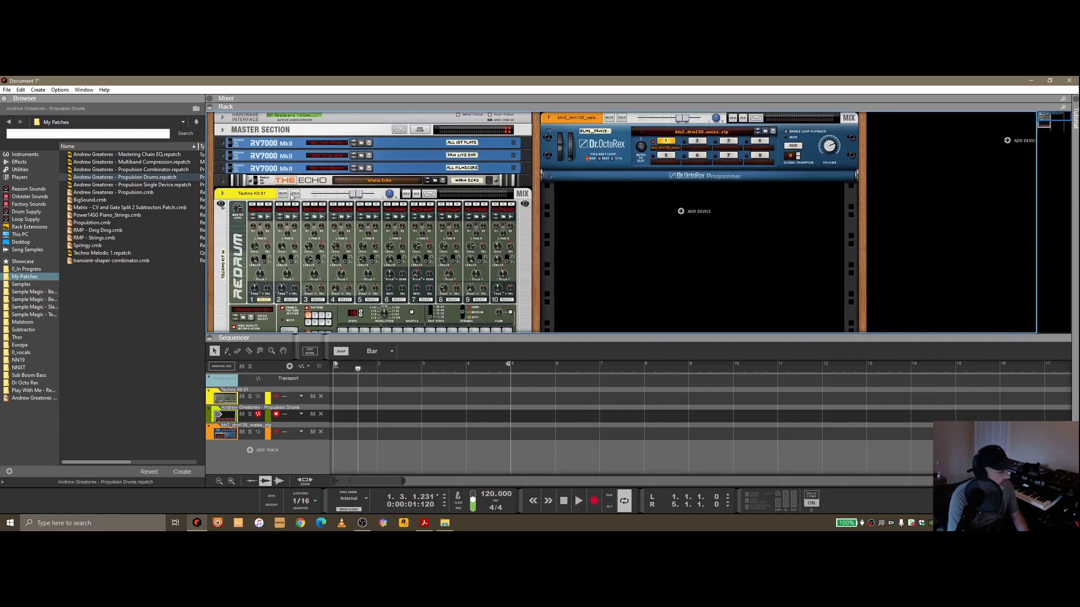
right_click(245, 198)
click(270, 228)
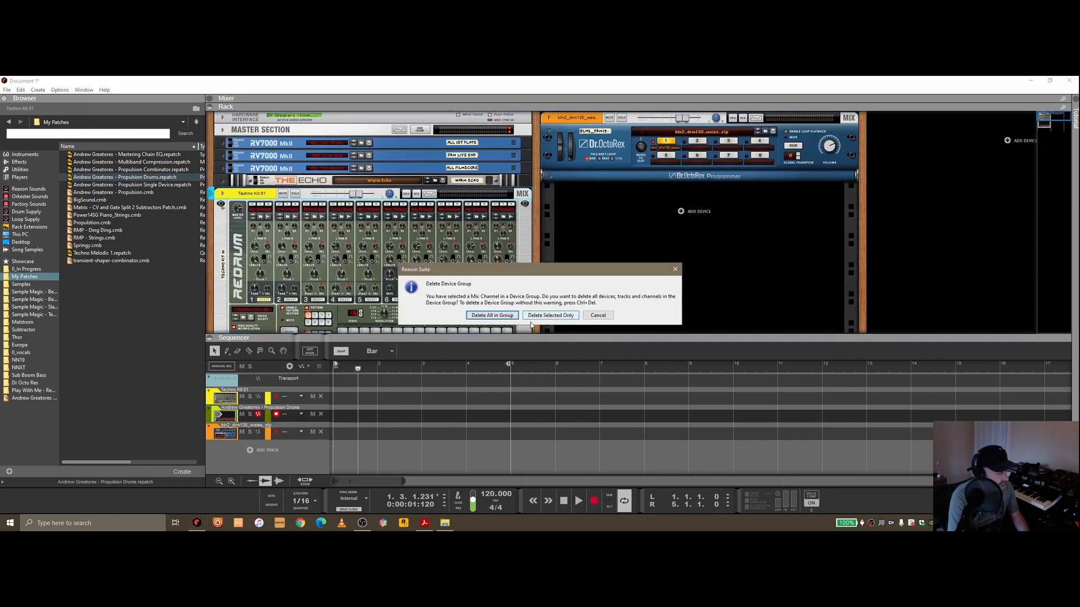
click(497, 319)
right_click(224, 210)
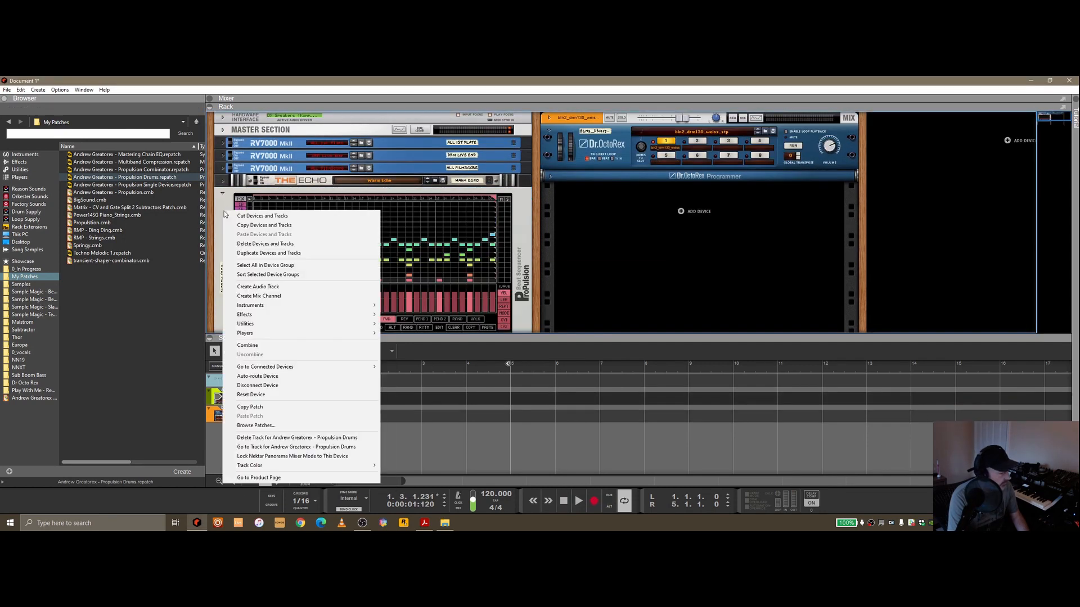
click(264, 240)
click(522, 316)
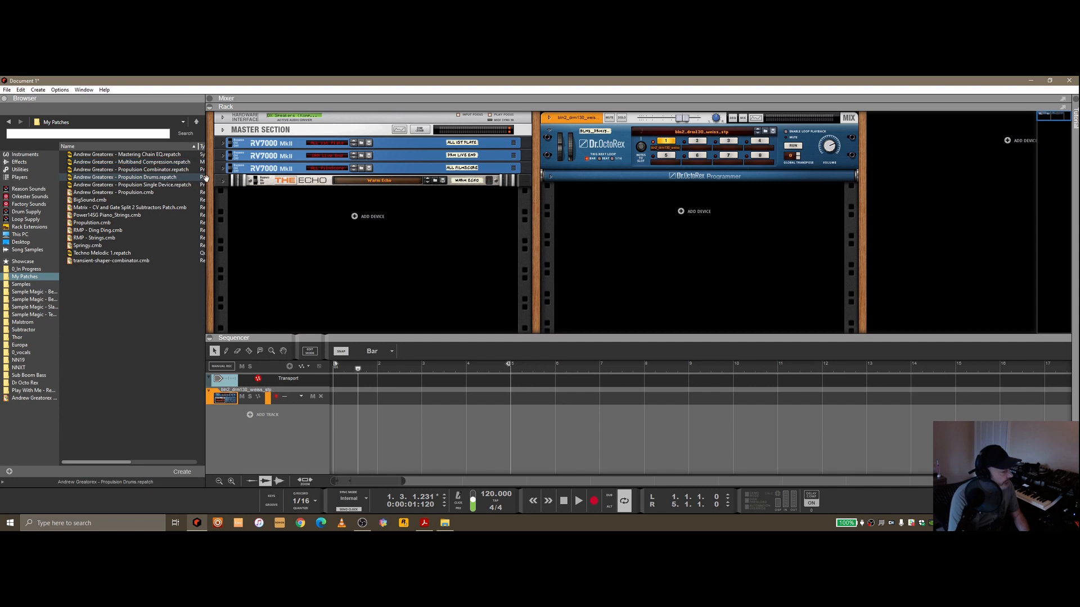
- Add a Thor Polysonic Synthesizer below The Echo and load the Captain James Hook patch from the Lead Synths folder
click(22, 154)
scroll(170, 350, down, 2)
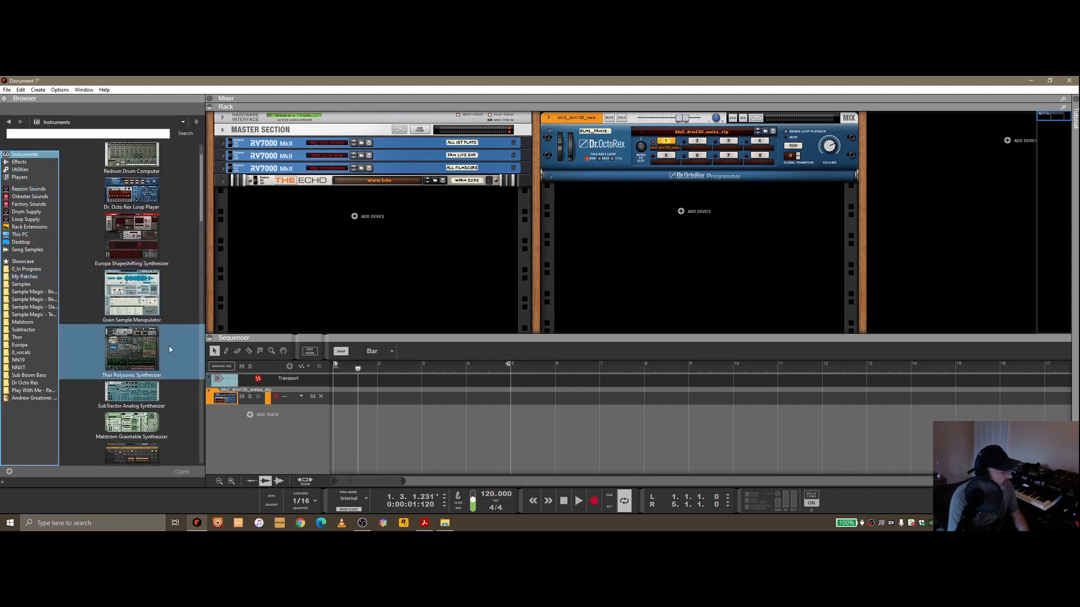
click(133, 354)
drag(125, 360, 370, 240)
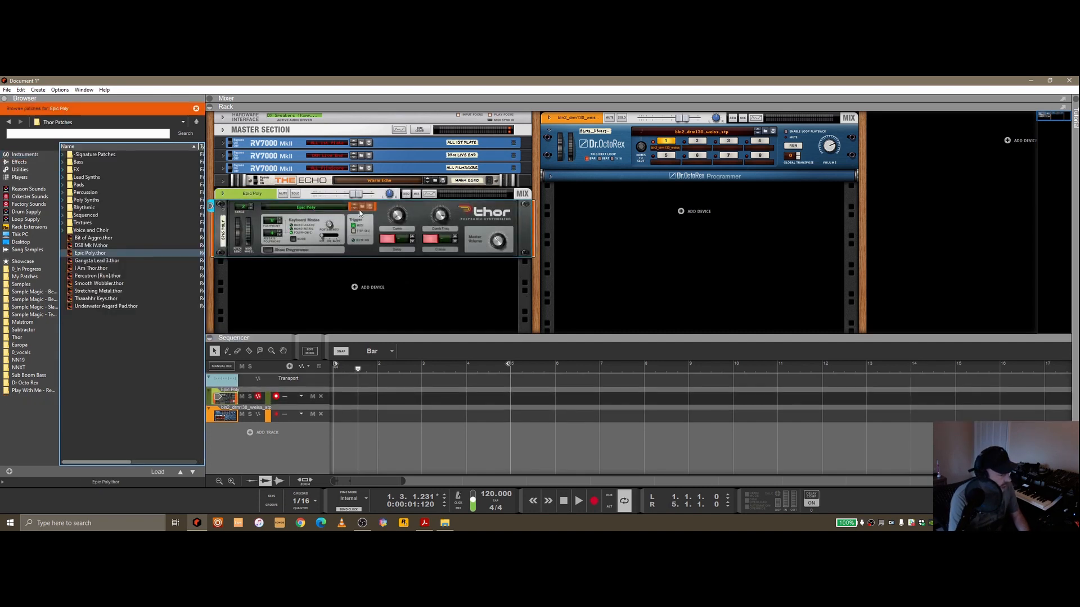
double_click(86, 177)
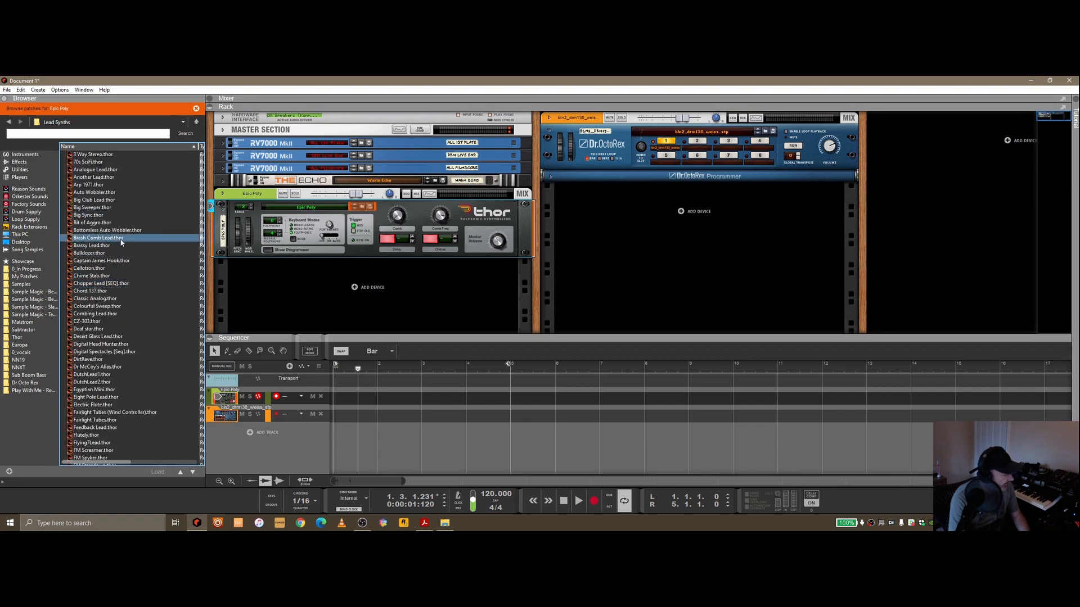
click(151, 261)
- Search the instruments for "Prop" and add a Propulsion Drum Sequencer below the Thor synthesizer
click(25, 154)
click(62, 136)
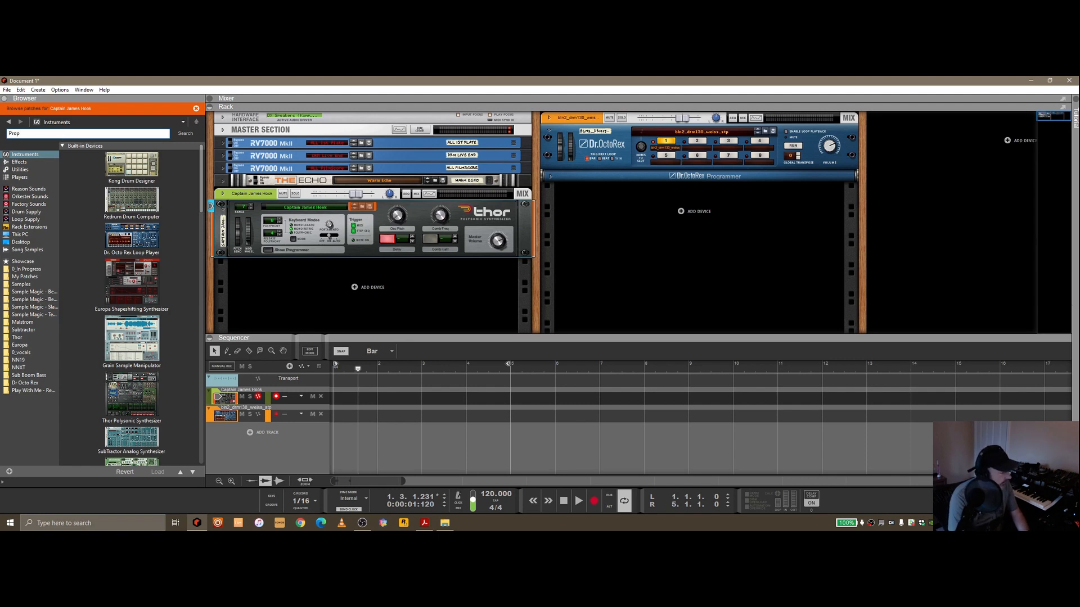
key(Return)
drag(147, 189, 356, 286)
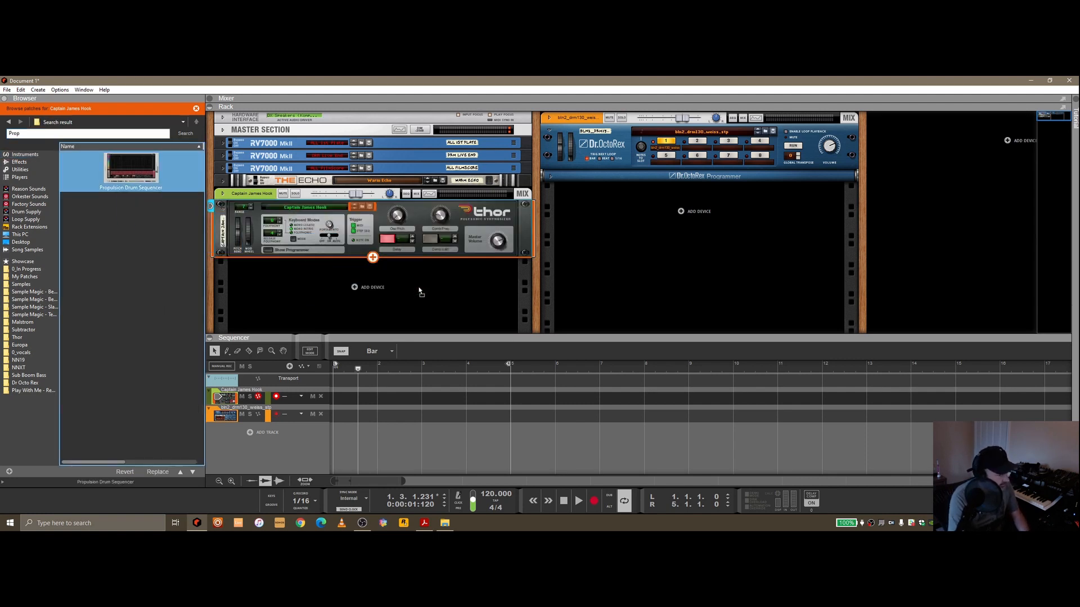
scroll(461, 258, up, 3)
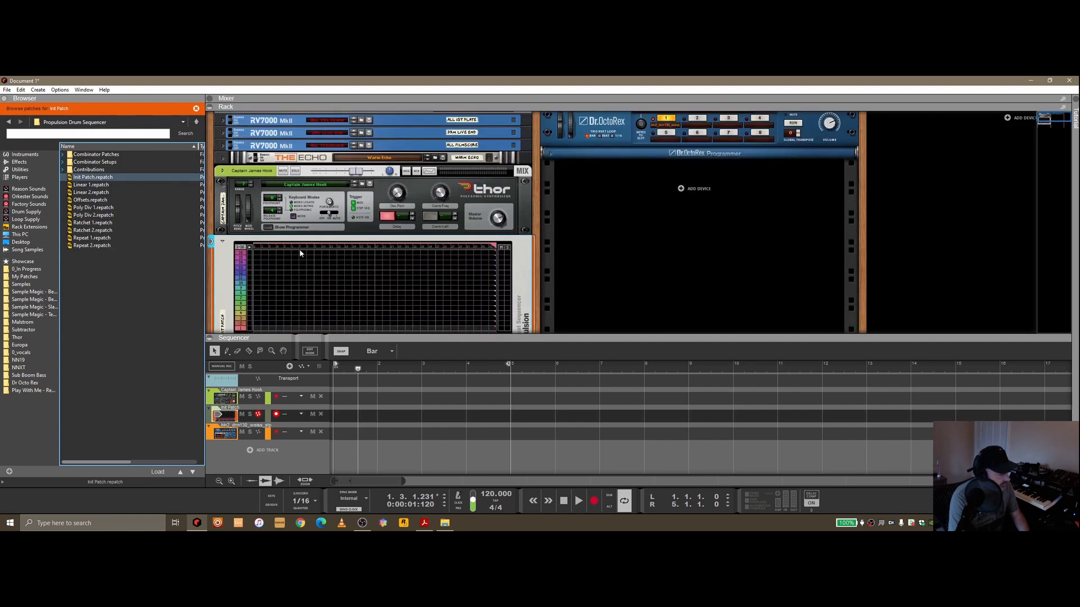
- Show the Thor programmer and, on the rear of the rack, cable the Propulsion's gate output to the Thor
click(271, 230)
key(Tab)
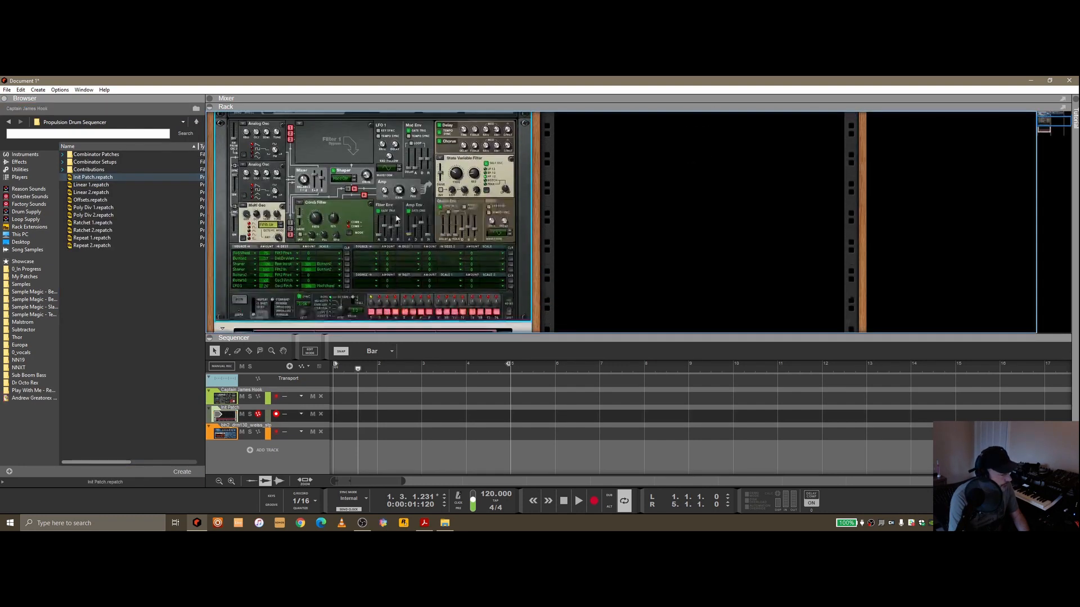
drag(322, 246, 248, 147)
key(Tab)
scroll(427, 209, down, 5)
scroll(437, 205, down, 1)
- Start the Propulsion's own Run and place four spaced hits in its lowest lane
click(237, 327)
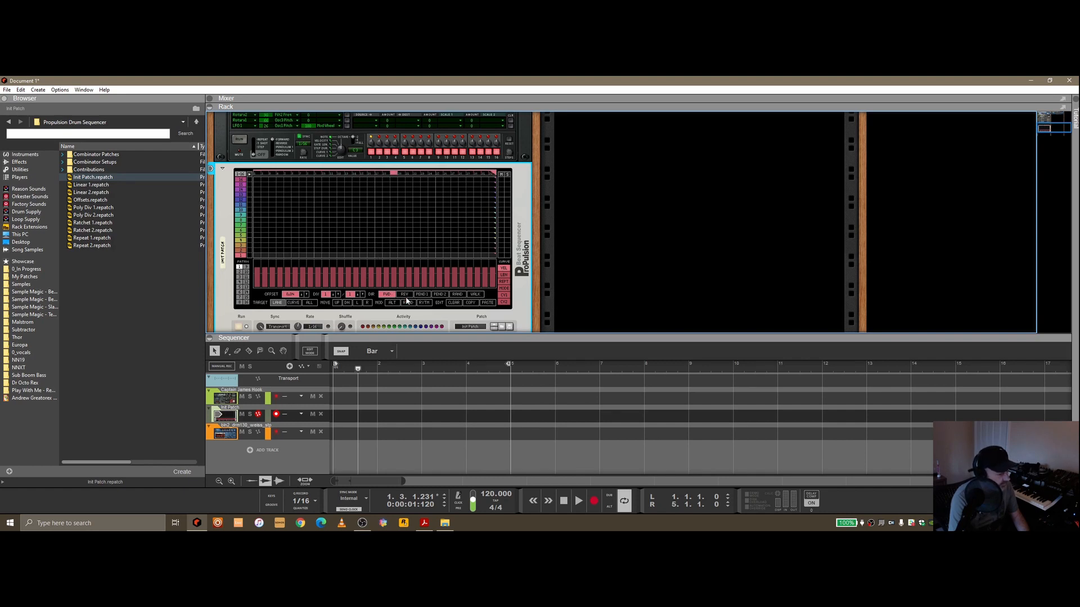
click(281, 256)
click(341, 256)
click(408, 256)
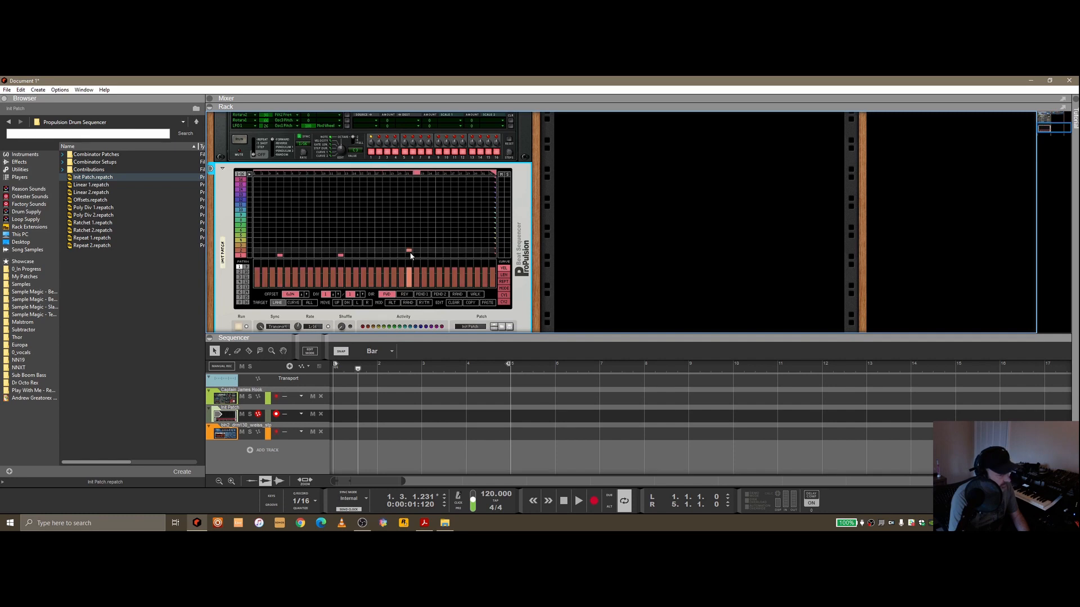
click(470, 256)
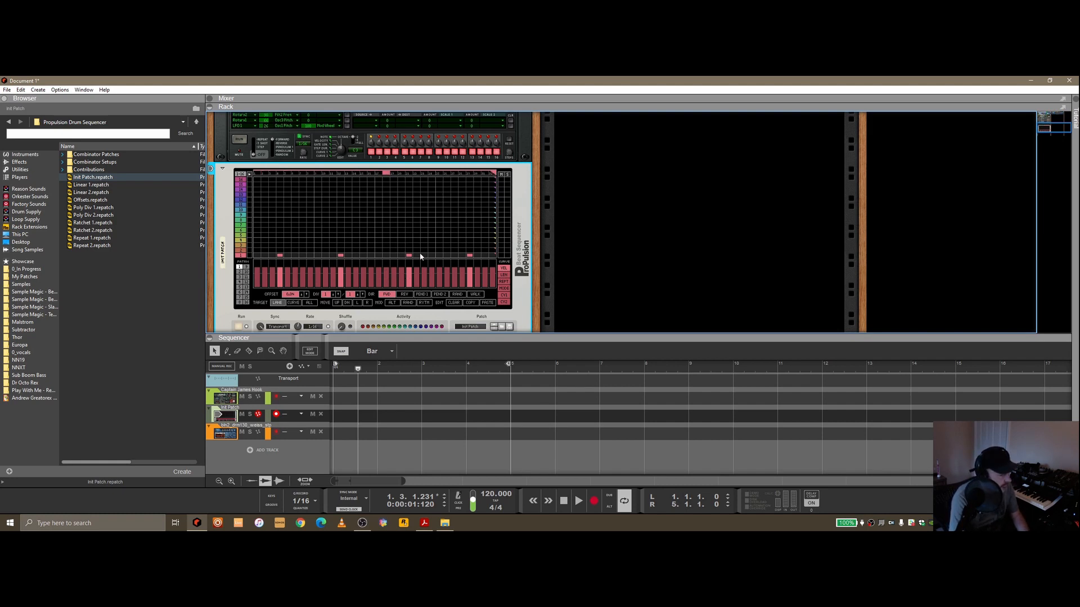
- Replace the hand-placed hits in the Propulsion's lowest lane with a rhythm generated by the RYTH modifier
scroll(412, 242, down, 1)
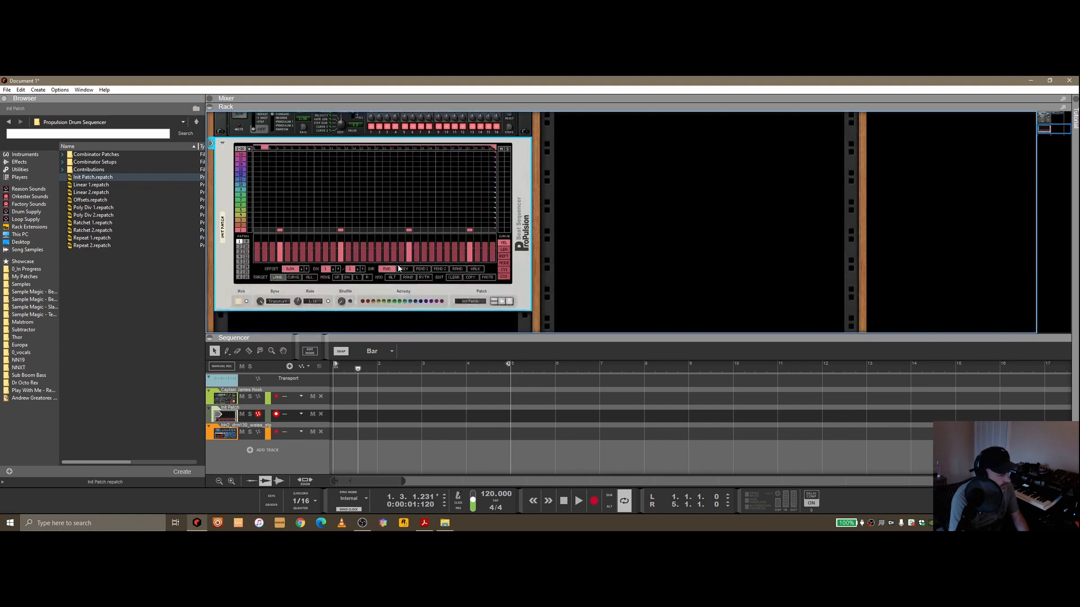
scroll(393, 266, up, 1)
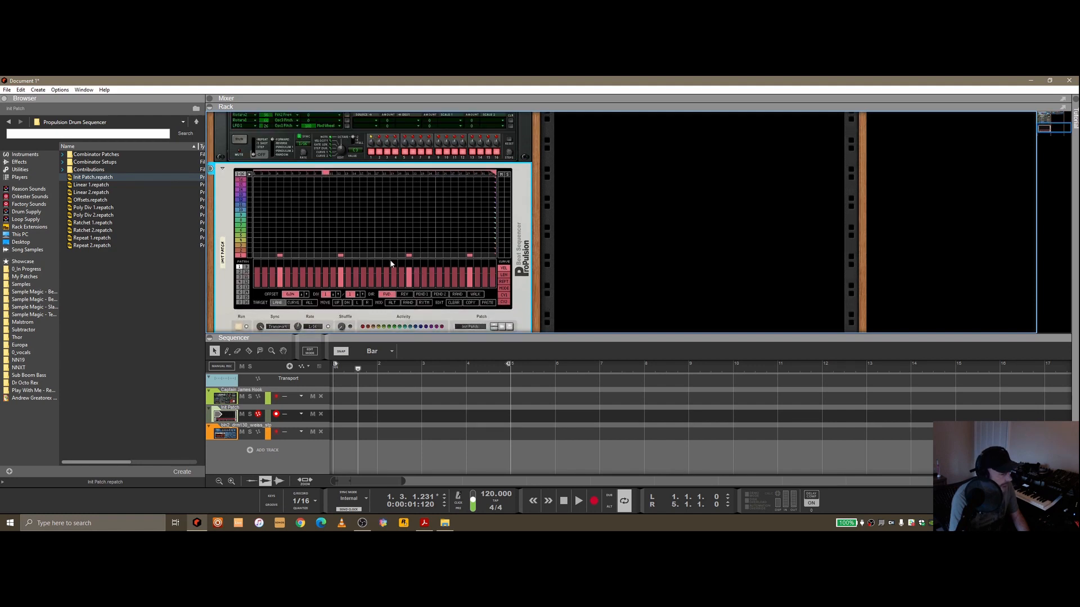
click(425, 304)
click(425, 304)
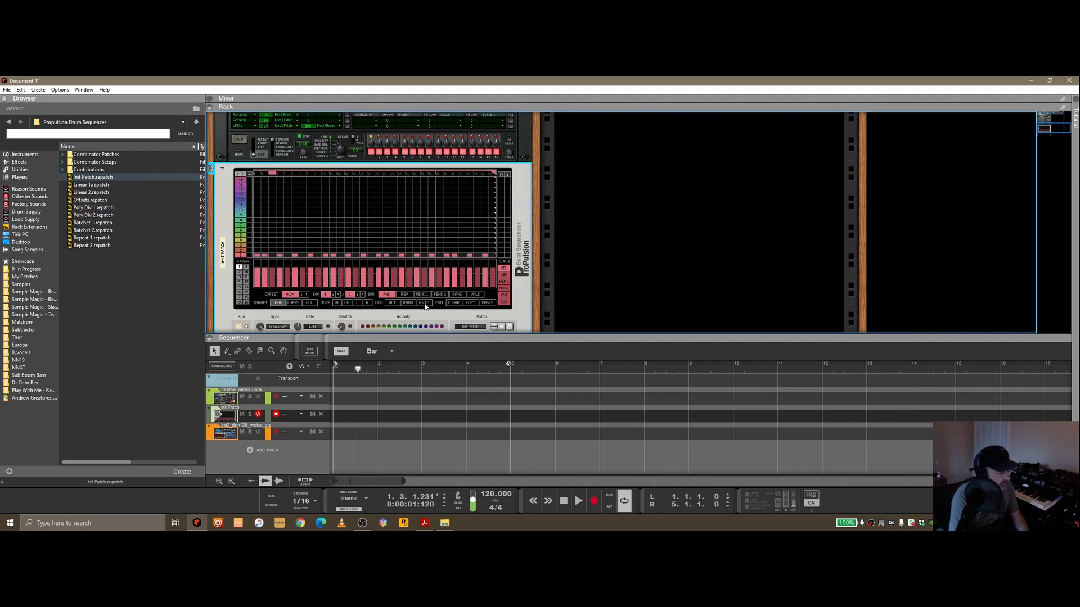
scroll(451, 247, up, 5)
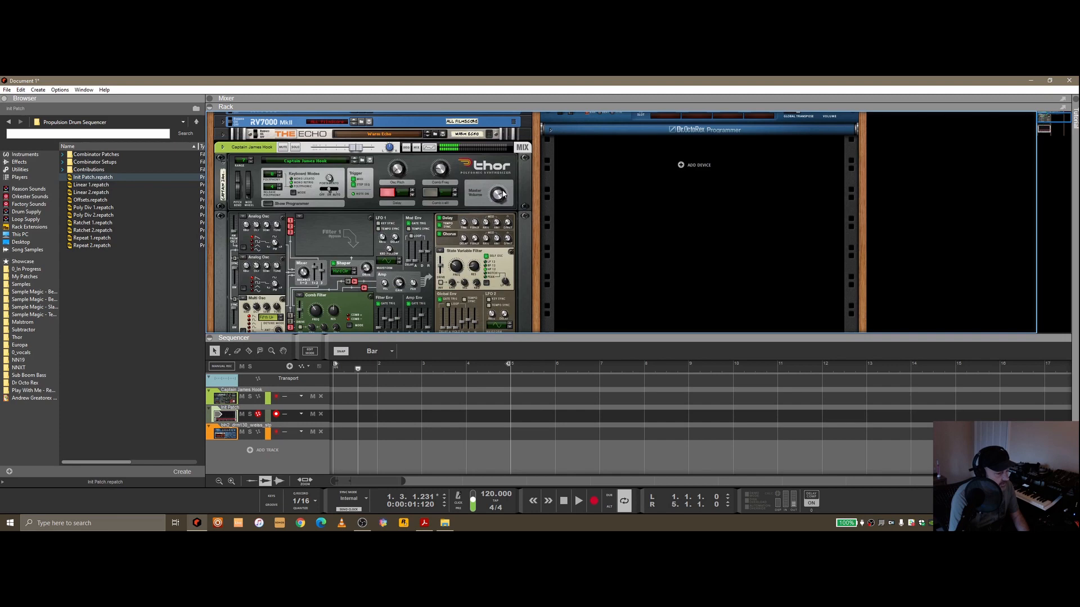
scroll(453, 216, down, 5)
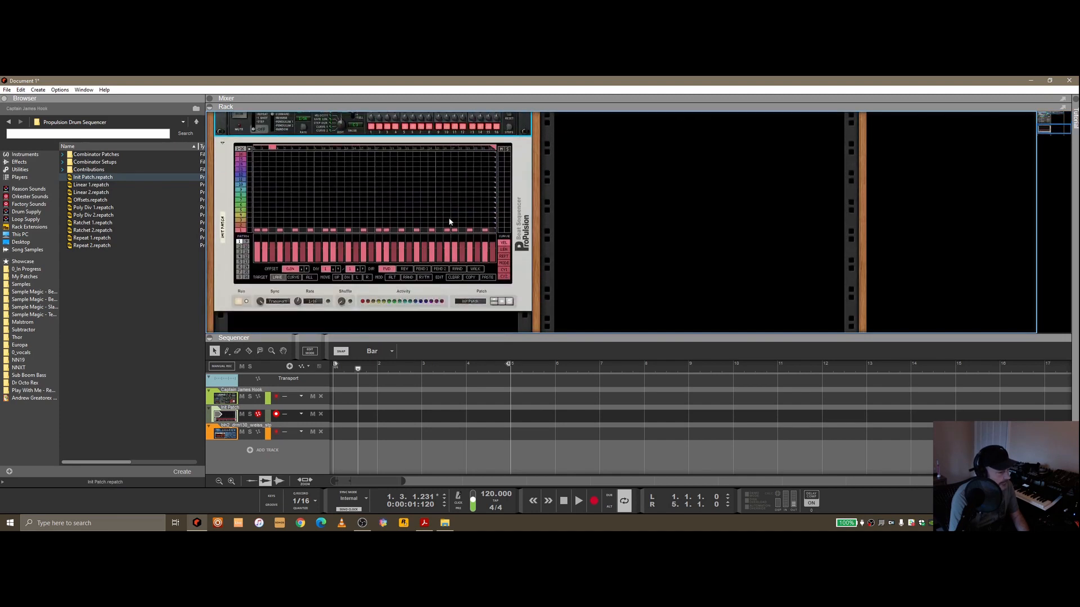
scroll(451, 216, up, 1)
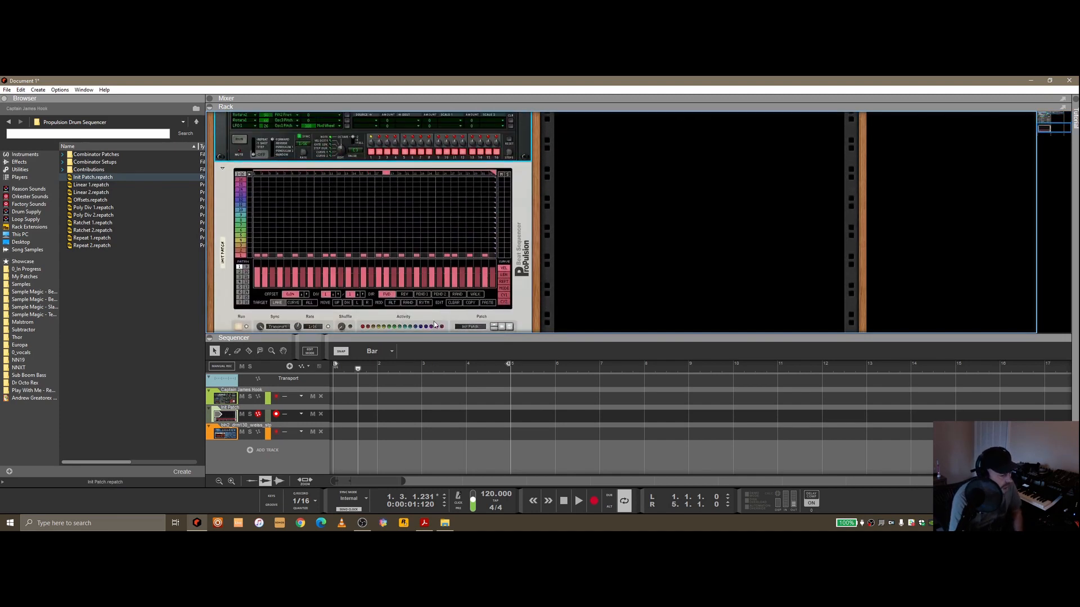
- Return the song position to the start and stop the Propulsion's Run
key(space)
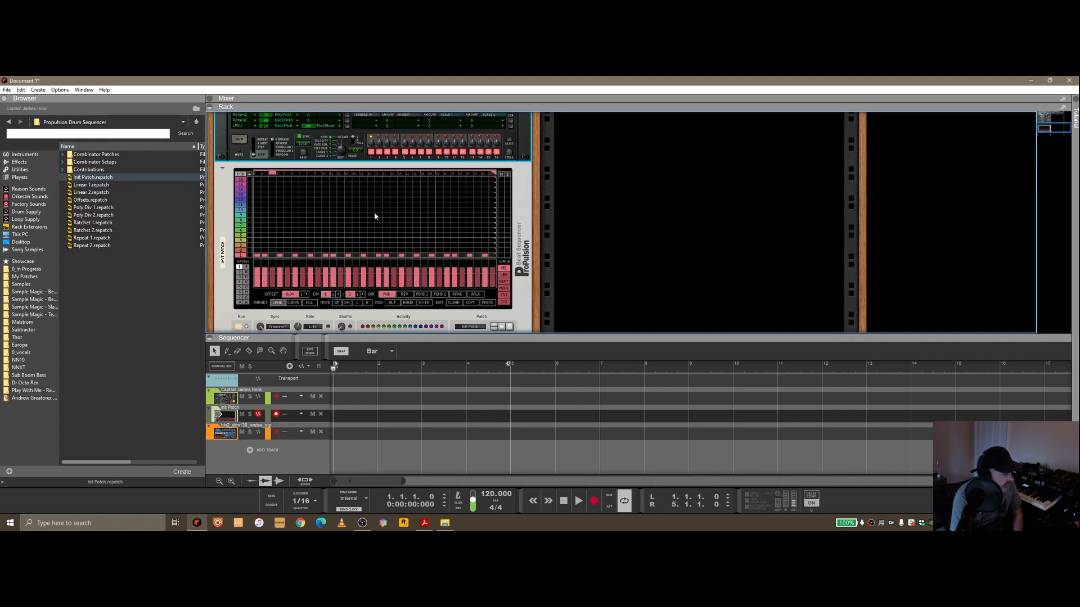
scroll(322, 293, down, 1)
click(238, 302)
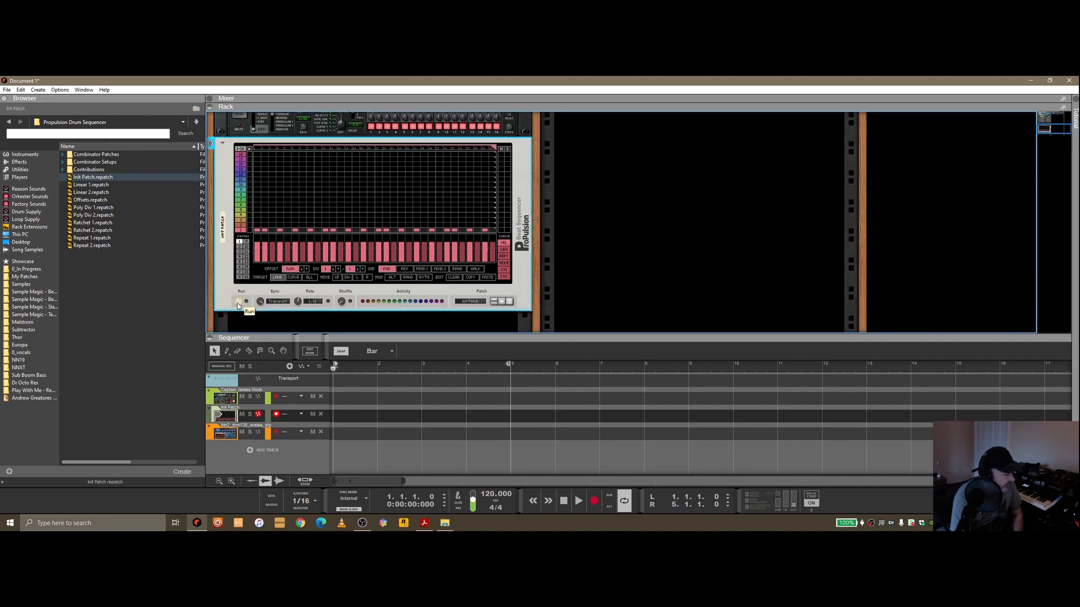
scroll(335, 224, up, 2)
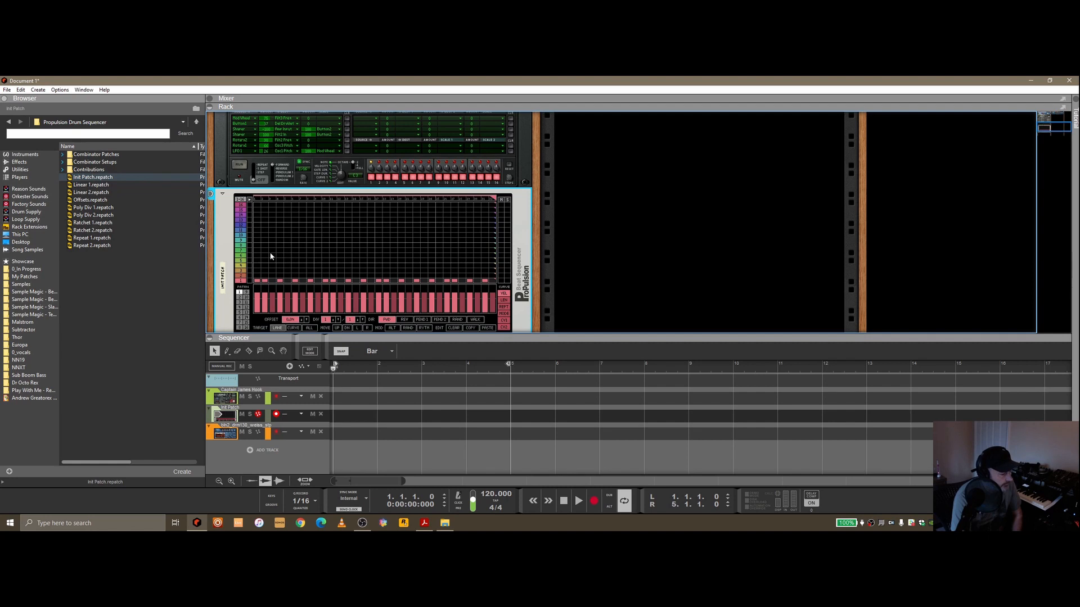
- Enlarge the rack area above the sequencer and try shortening the Propulsion pattern with its end marker
mouse_move(494, 199)
mouse_down()
mouse_move(278, 204)
mouse_move(498, 204)
mouse_up()
scroll(256, 281, down, 1)
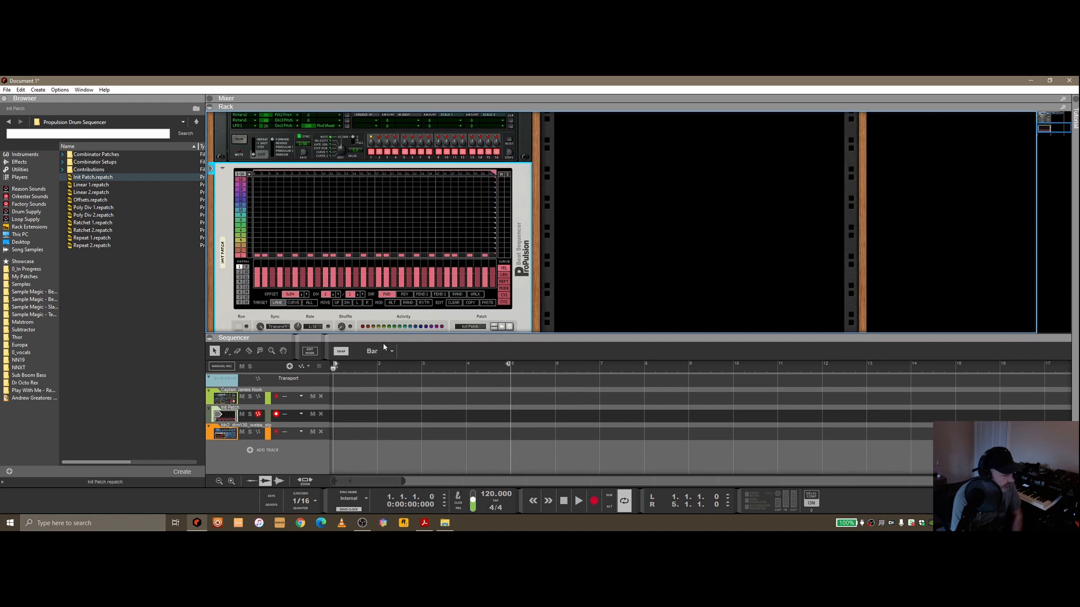
drag(384, 365, 384, 383)
scroll(342, 345, up, 2)
scroll(315, 344, down, 1)
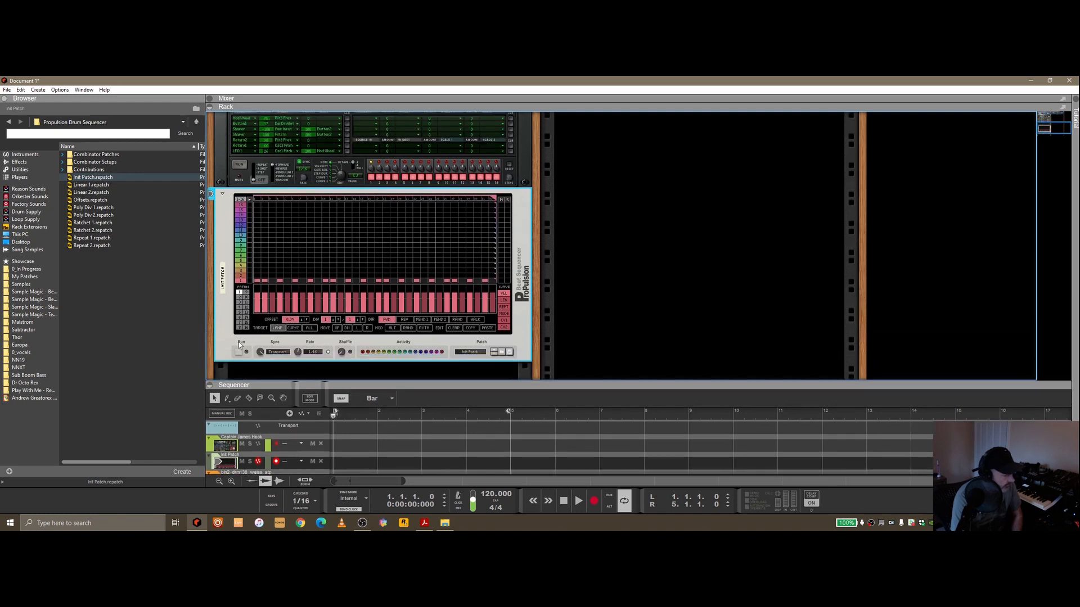
drag(495, 200, 311, 198)
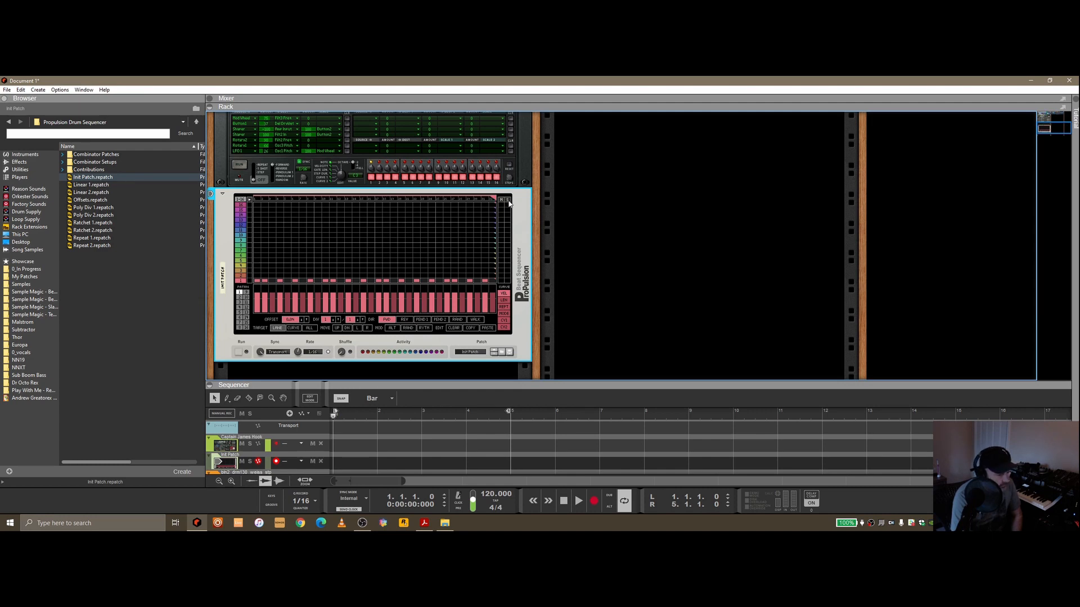
- Run the Propulsion and try soloing its lowest lane, leaving the solo off
click(239, 353)
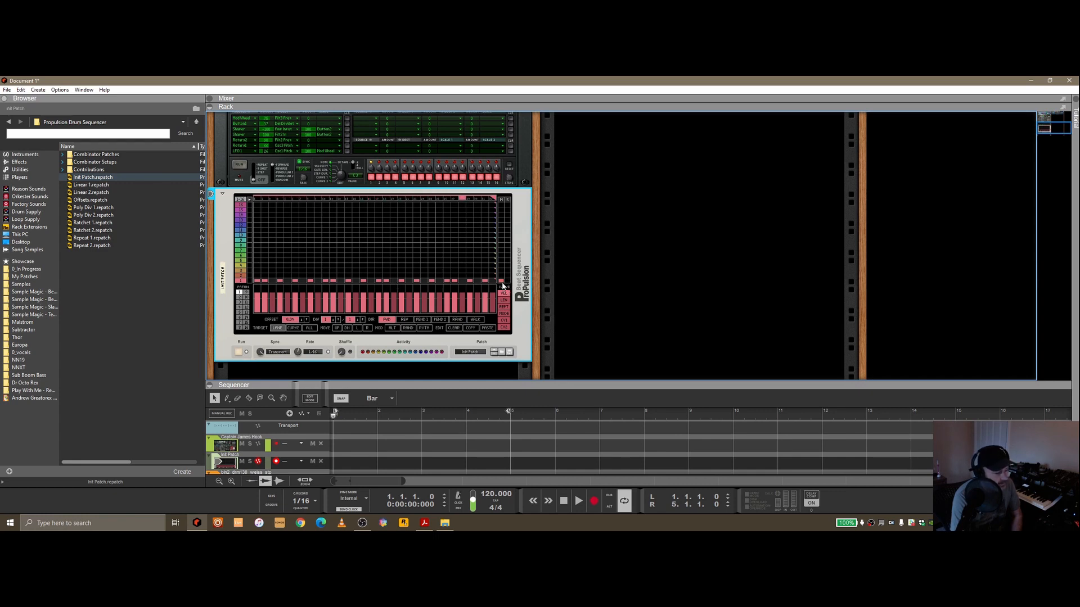
click(507, 281)
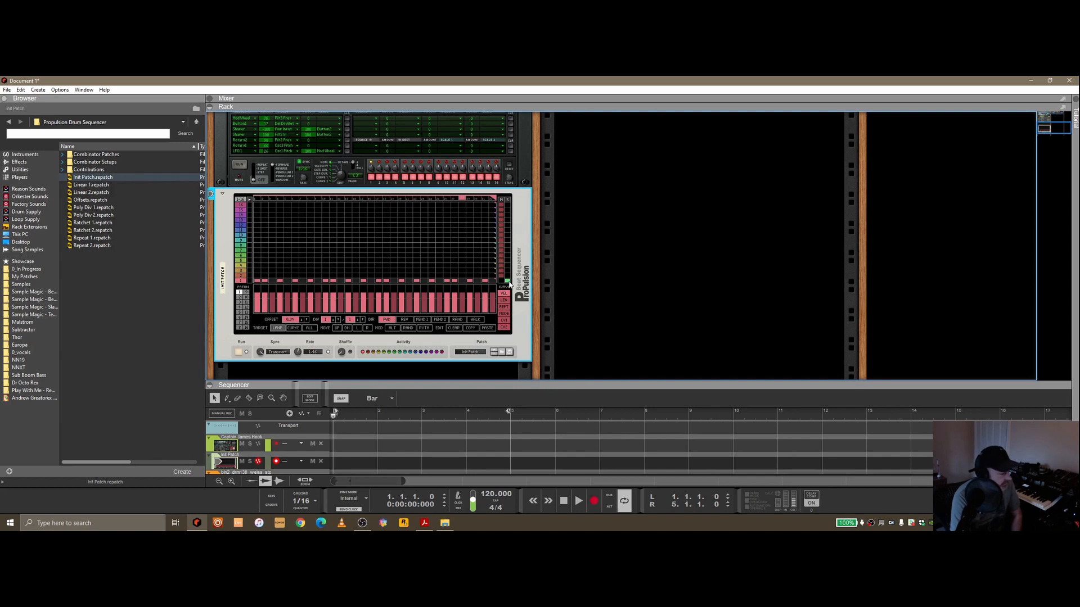
click(507, 281)
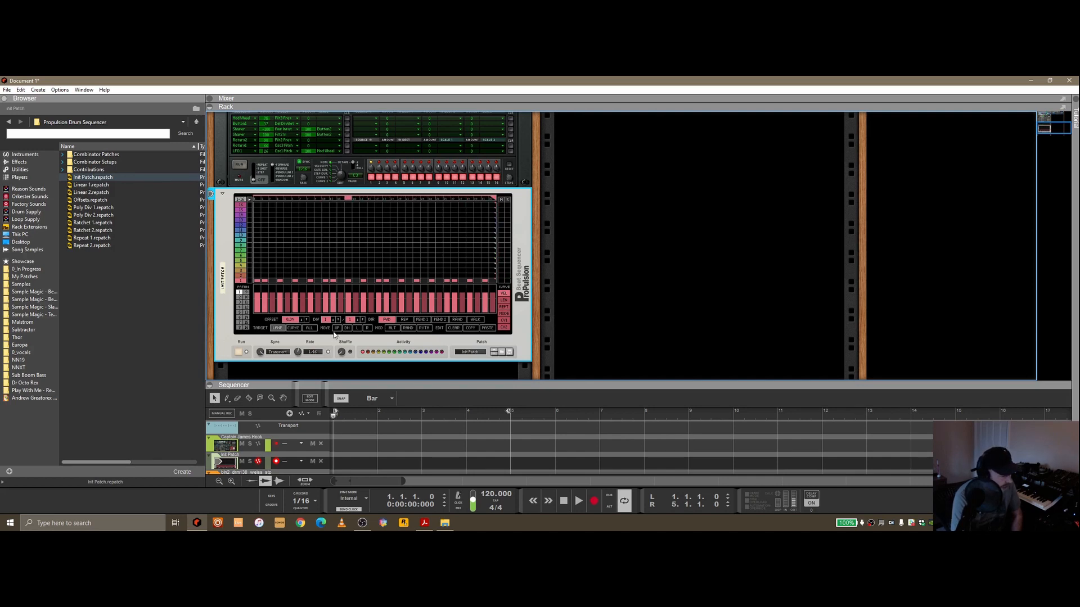
click(238, 352)
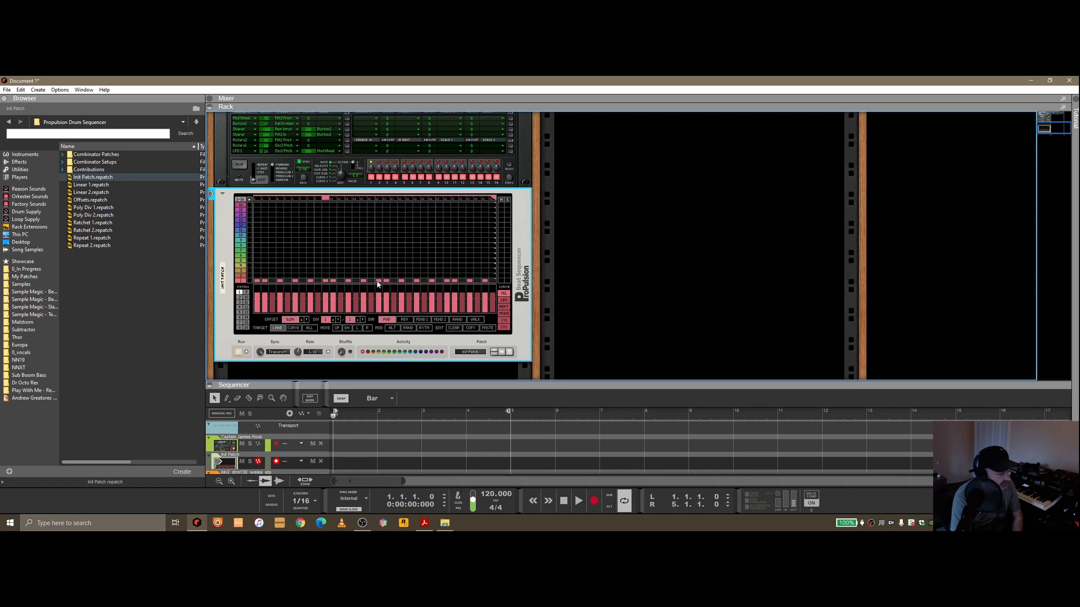
- Generate new RYTH rhythm variations for the lowest lane while the Propulsion runs
click(425, 330)
click(425, 331)
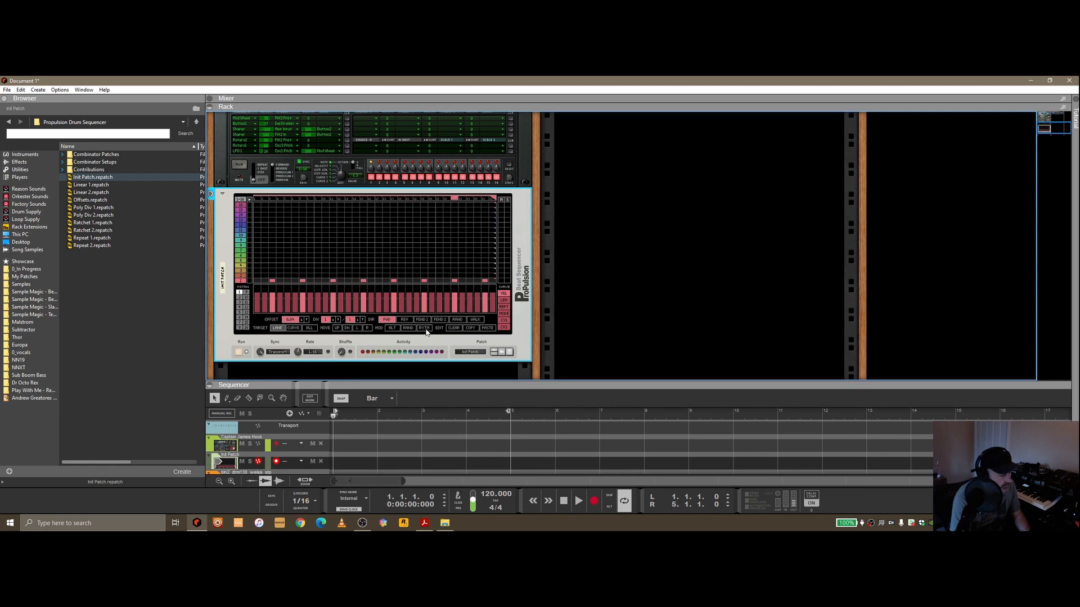
click(426, 331)
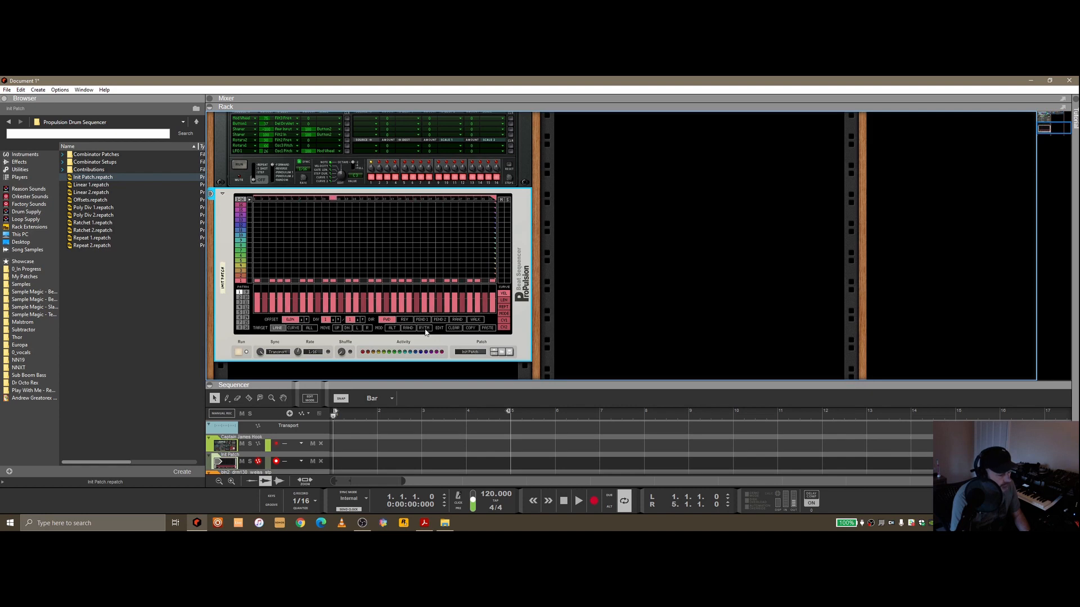
- Try running the Dr. OctoRex loop alongside the Thor, and cycle through further RYTH rhythms in the Propulsion's lowest lane
scroll(599, 218, up, 5)
click(786, 133)
click(794, 145)
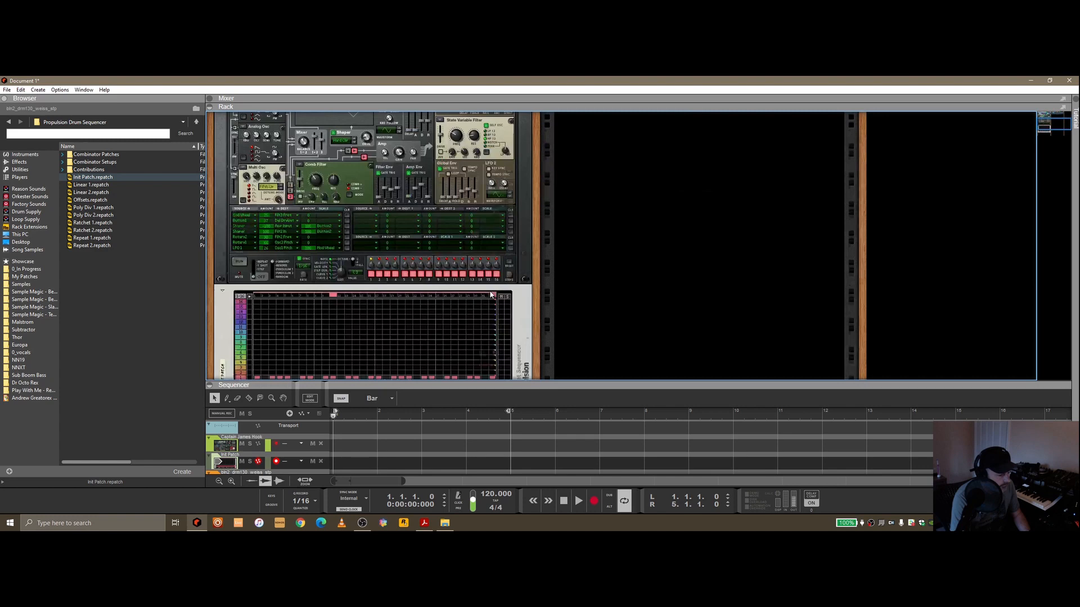
scroll(421, 277, down, 5)
click(421, 275)
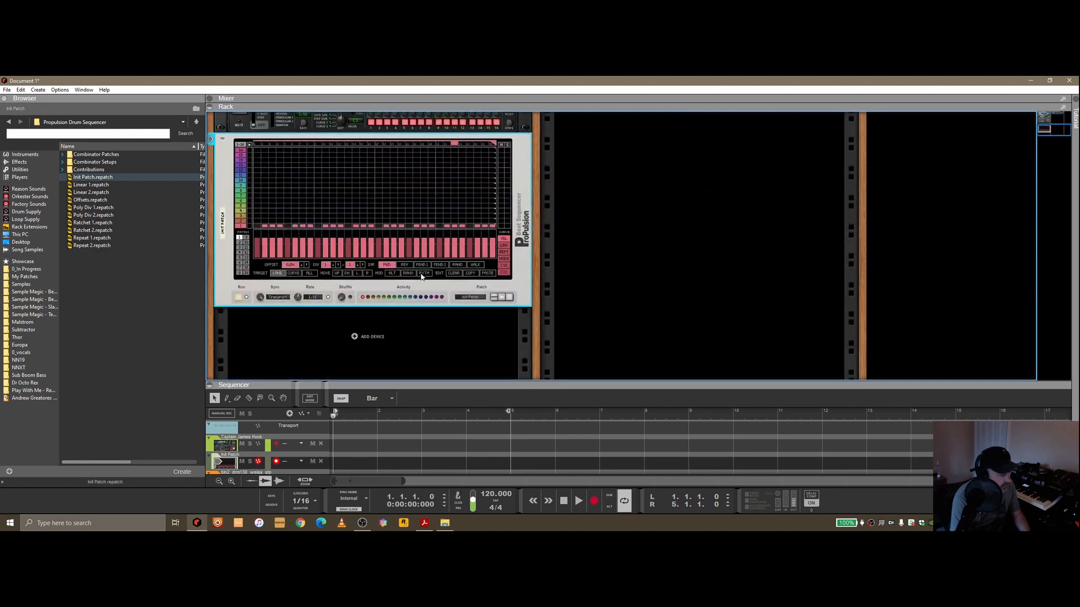
click(424, 275)
click(424, 274)
click(425, 274)
click(424, 274)
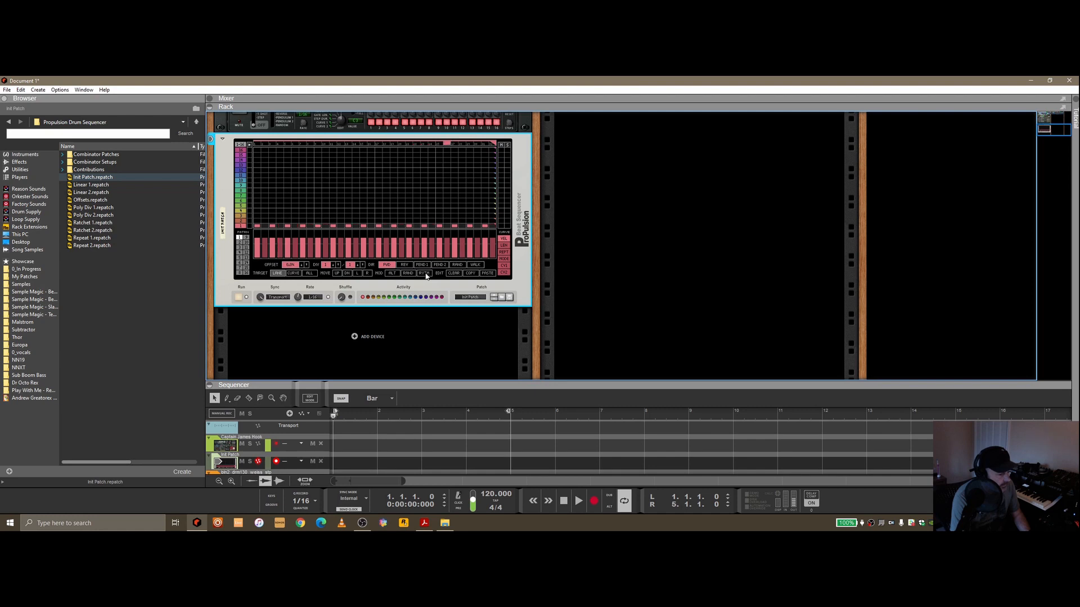
click(424, 274)
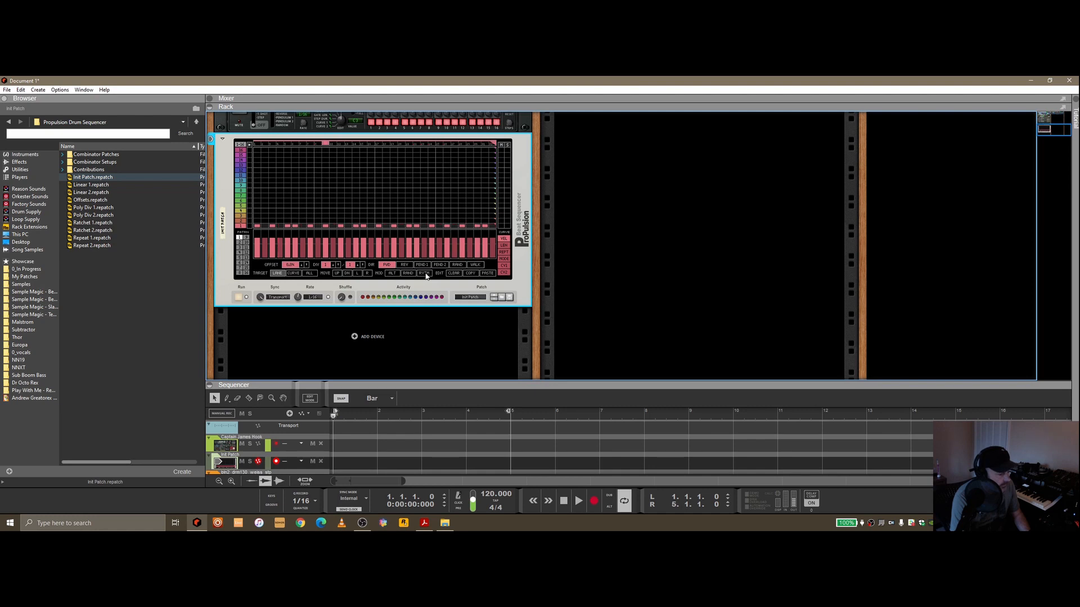
- Preview the song with the Propulsion driving the Thor, and stop both the transport and the Propulsion's Run
click(573, 500)
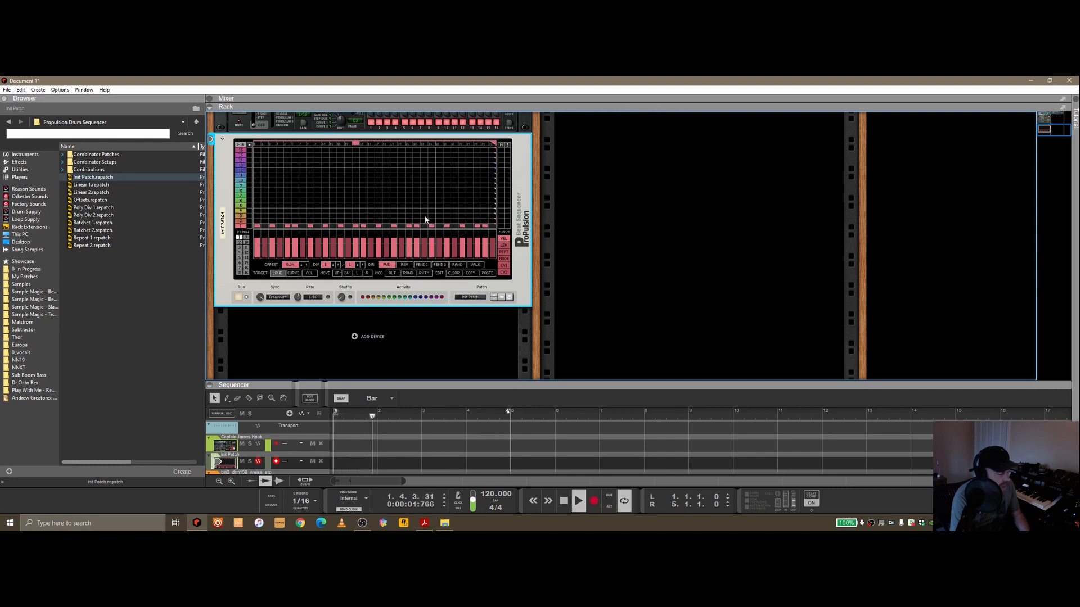
scroll(464, 229, up, 1)
scroll(467, 230, up, 8)
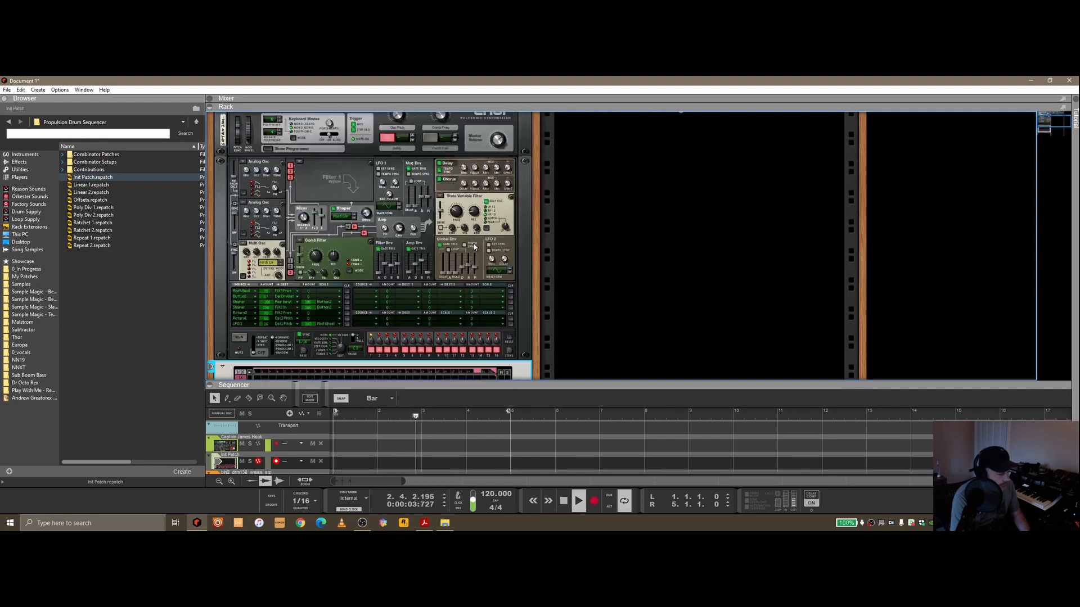
click(429, 274)
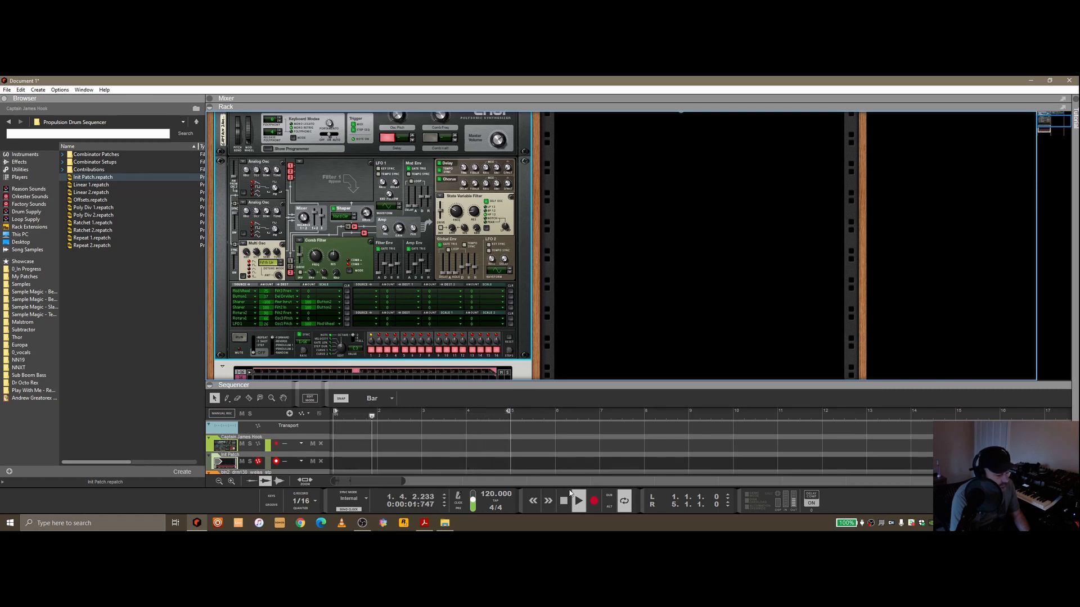
scroll(531, 354, down, 3)
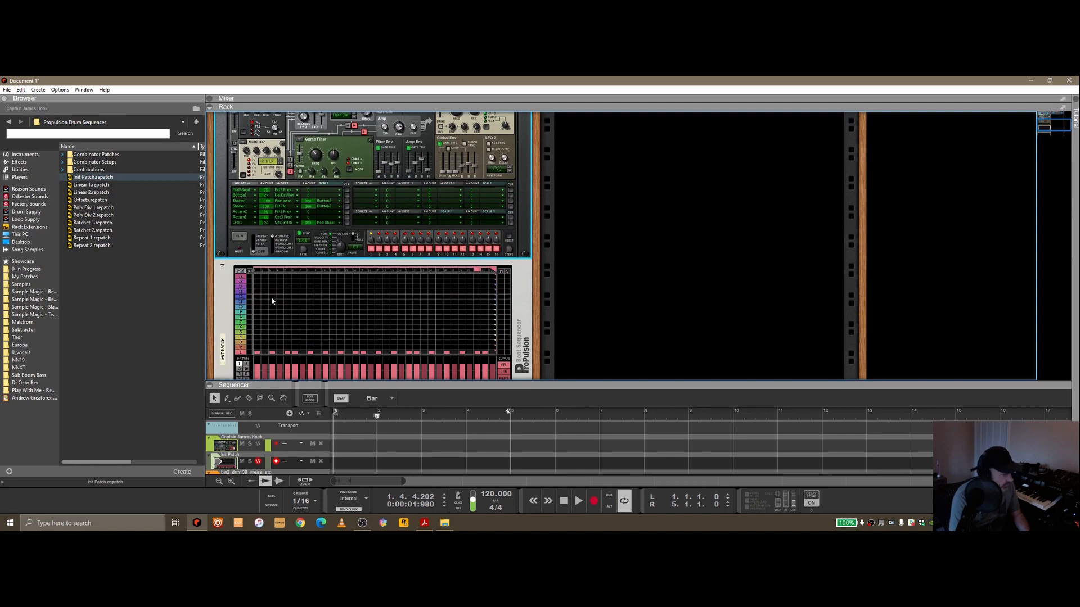
scroll(255, 315, down, 3)
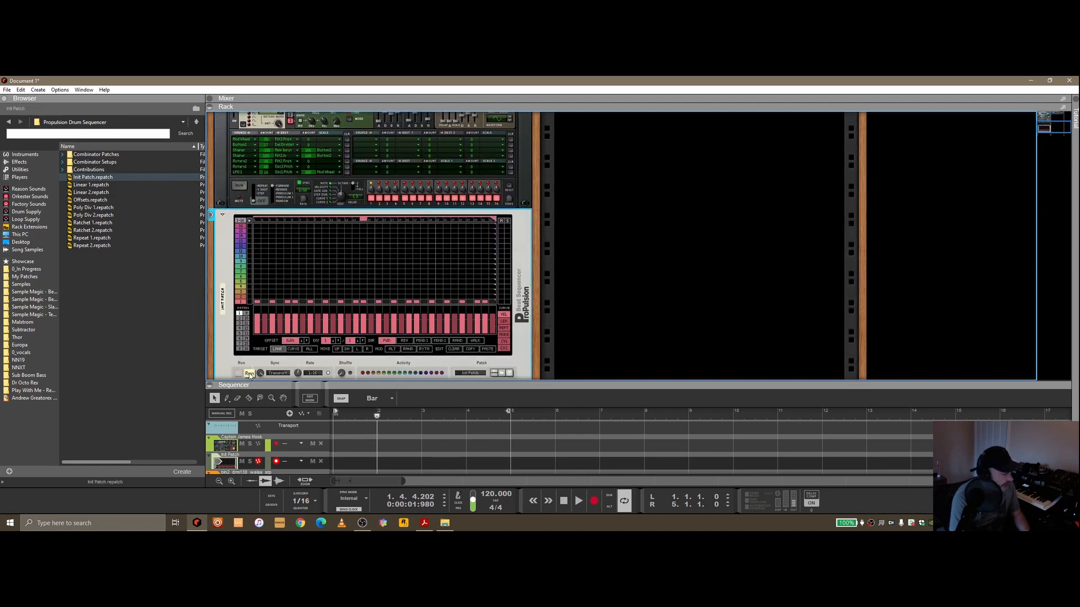
scroll(417, 238, up, 3)
scroll(417, 239, down, 3)
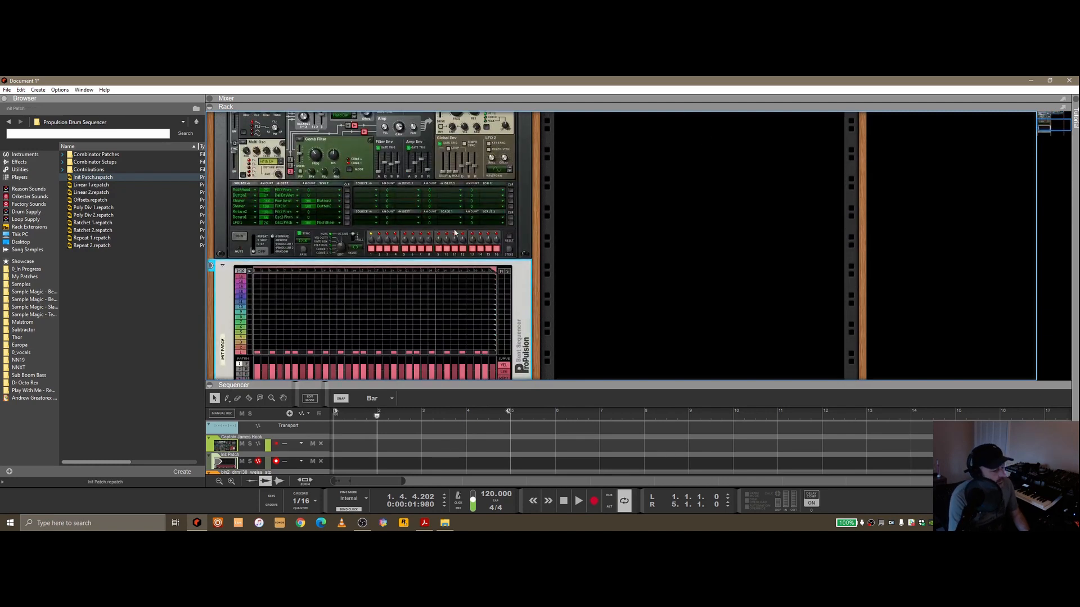
- Run the Propulsion, switch its playback direction to REV and PEND 1, and return the song position to the start
scroll(456, 239, up, 5)
scroll(457, 239, down, 5)
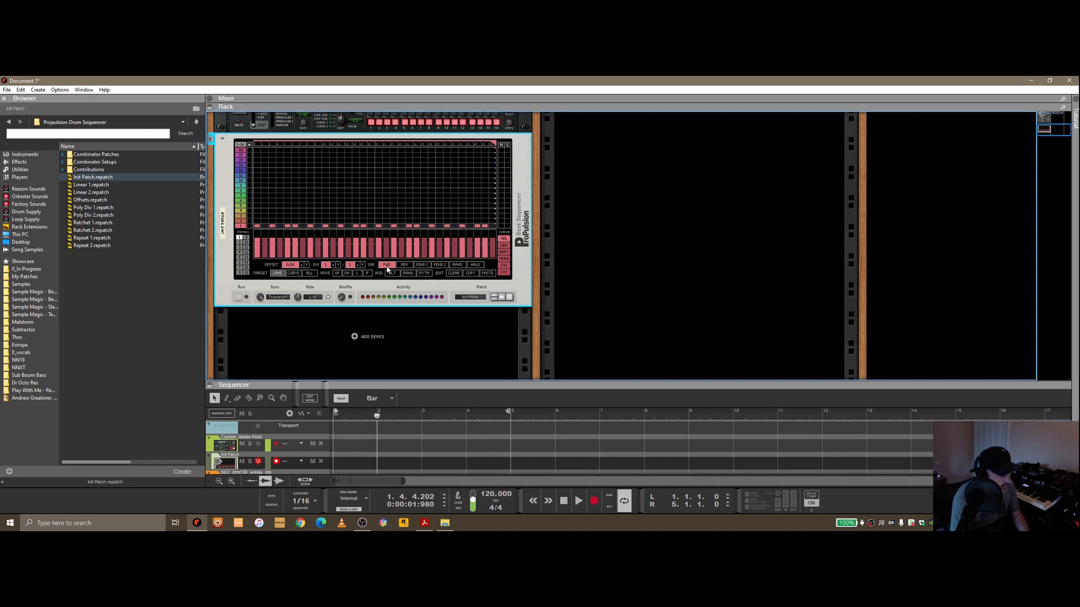
click(238, 298)
click(404, 265)
click(422, 264)
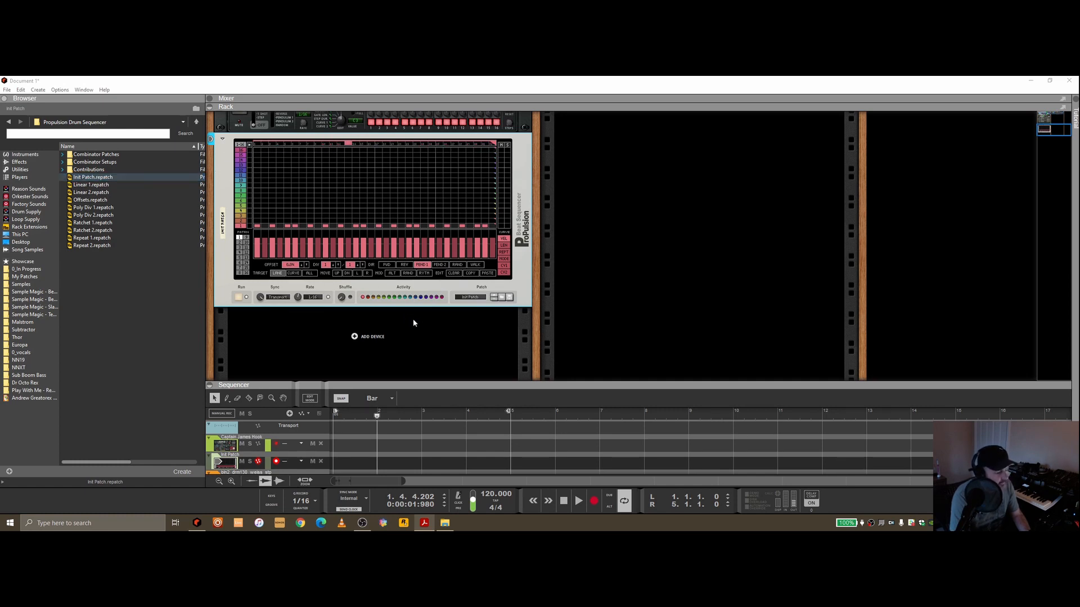
double_click(569, 502)
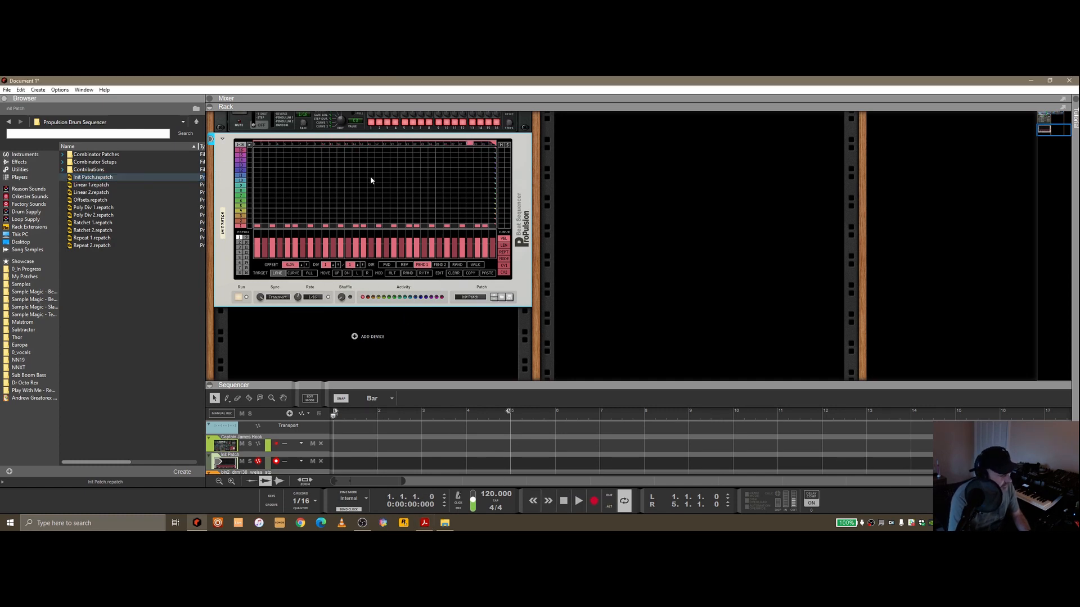
- Switch the Propulsion lane's playback direction to WALK and run the sequencer briefly to audition it
click(238, 297)
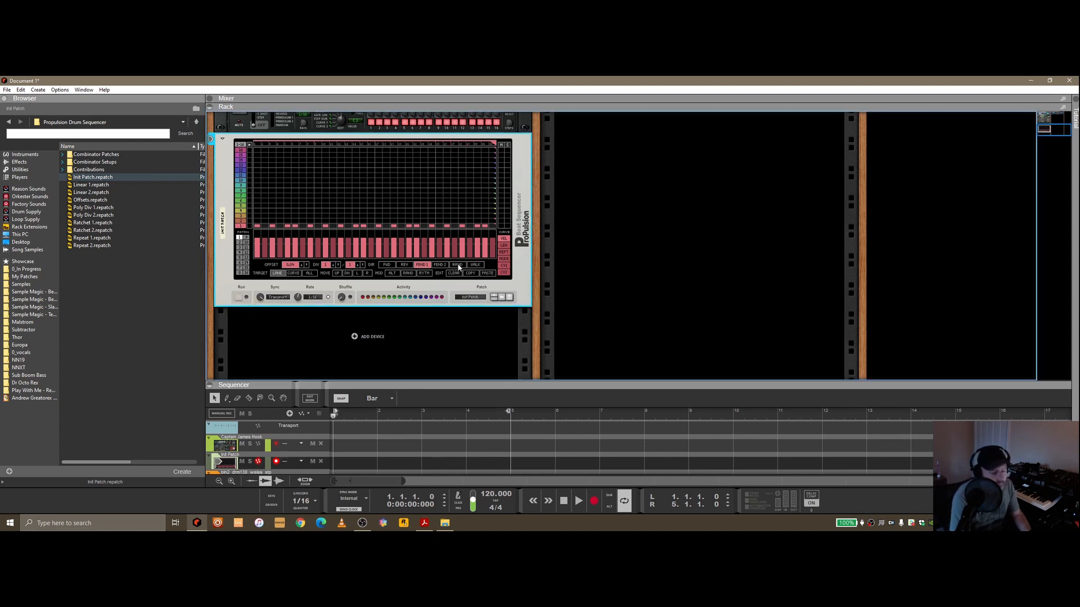
key(alt+Tab)
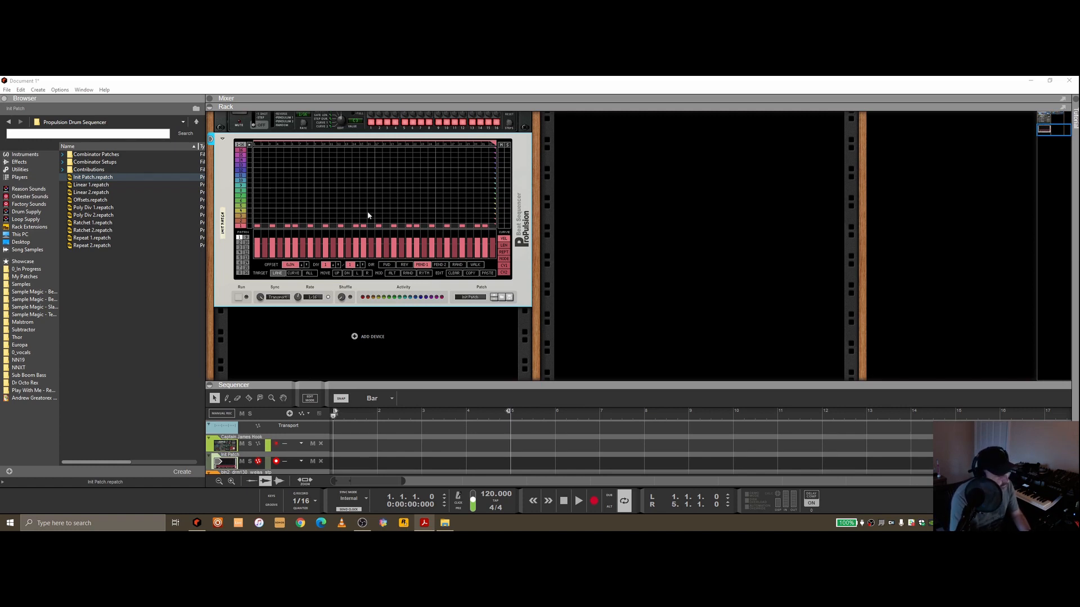
click(475, 265)
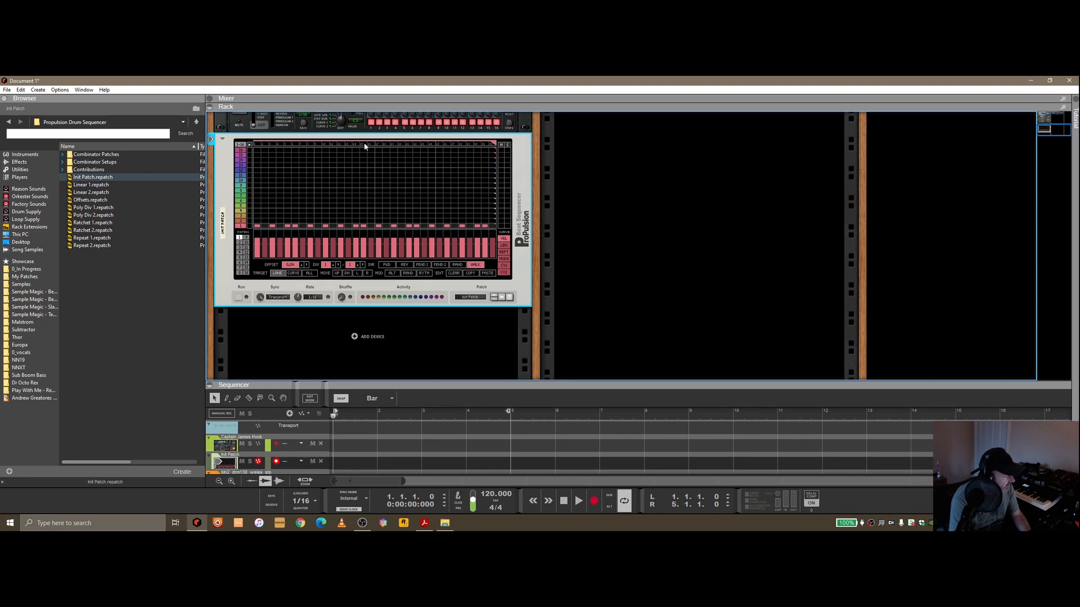
click(240, 296)
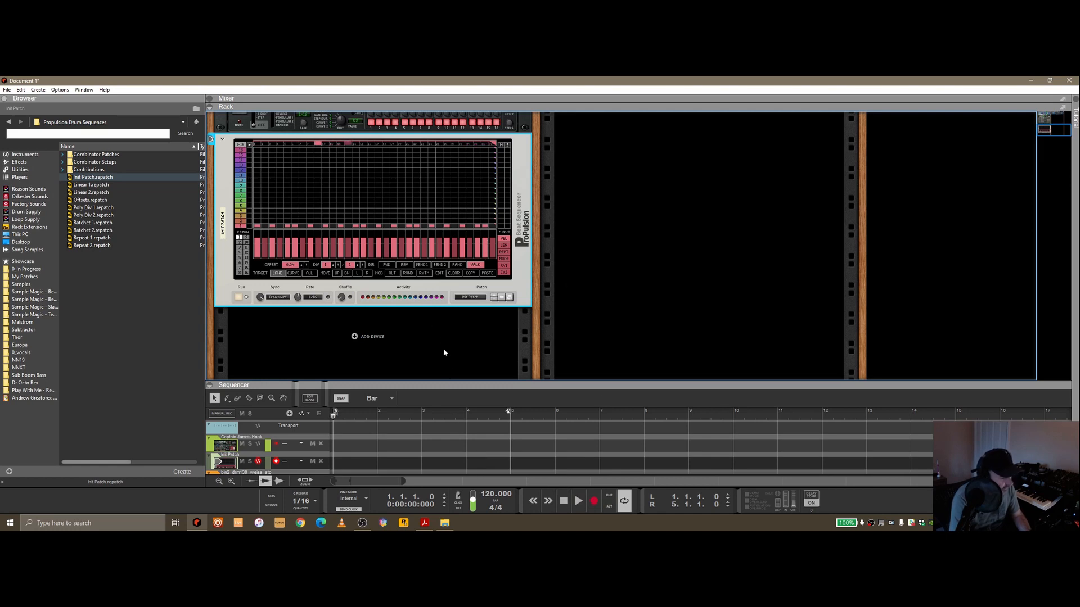
click(240, 296)
- Select the Propulsion's lowest lane again and set its playback direction to FWD
click(242, 222)
click(242, 226)
click(242, 221)
click(242, 226)
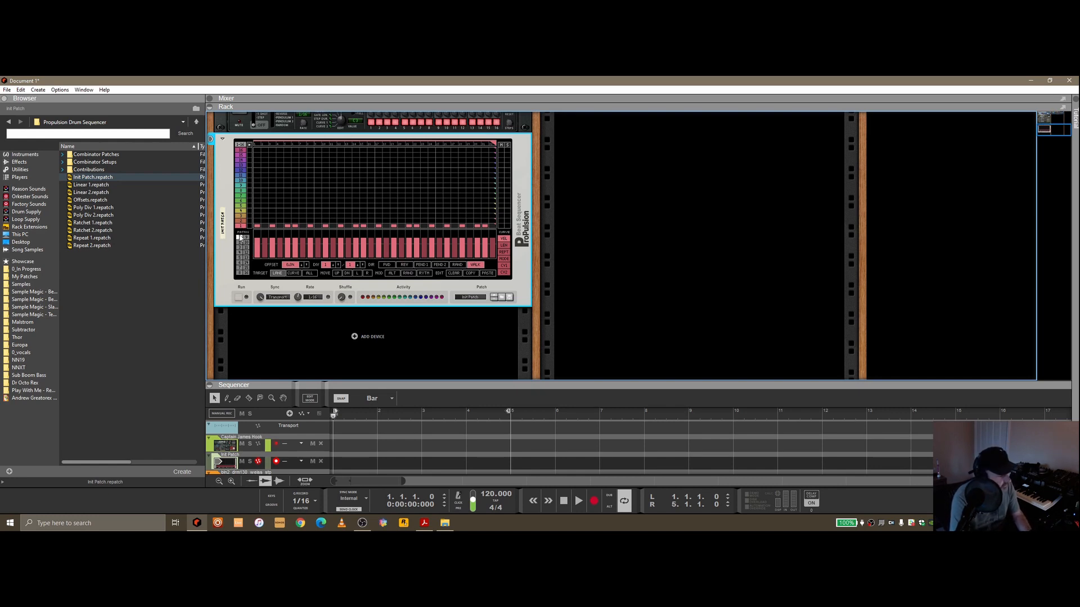
click(387, 265)
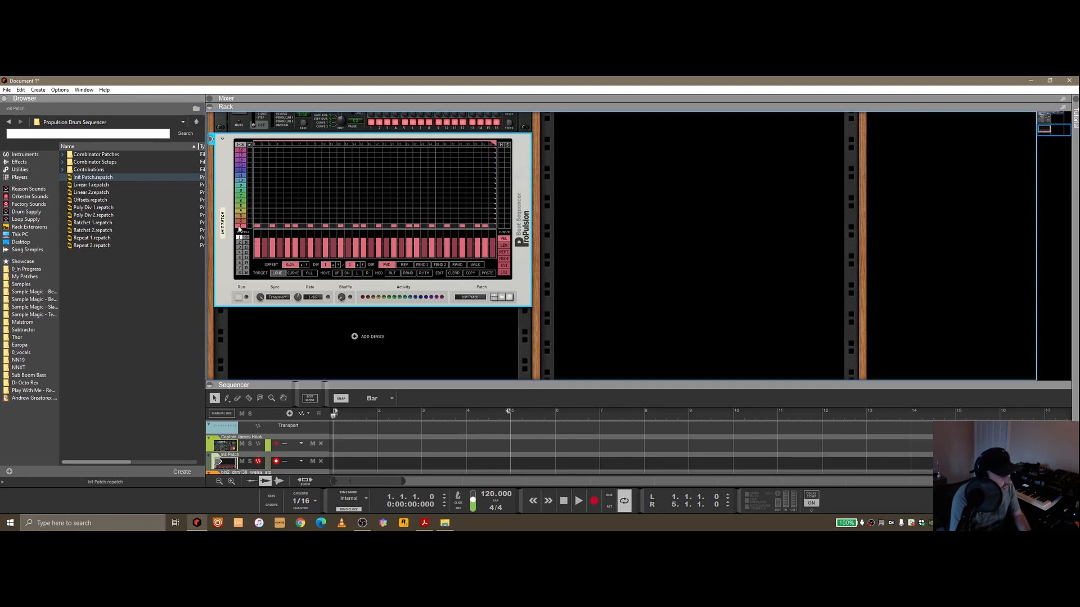
- Target the curve instead of the lane and generate several RYTH variations in the lowest lane's VEL curve
click(294, 273)
click(424, 274)
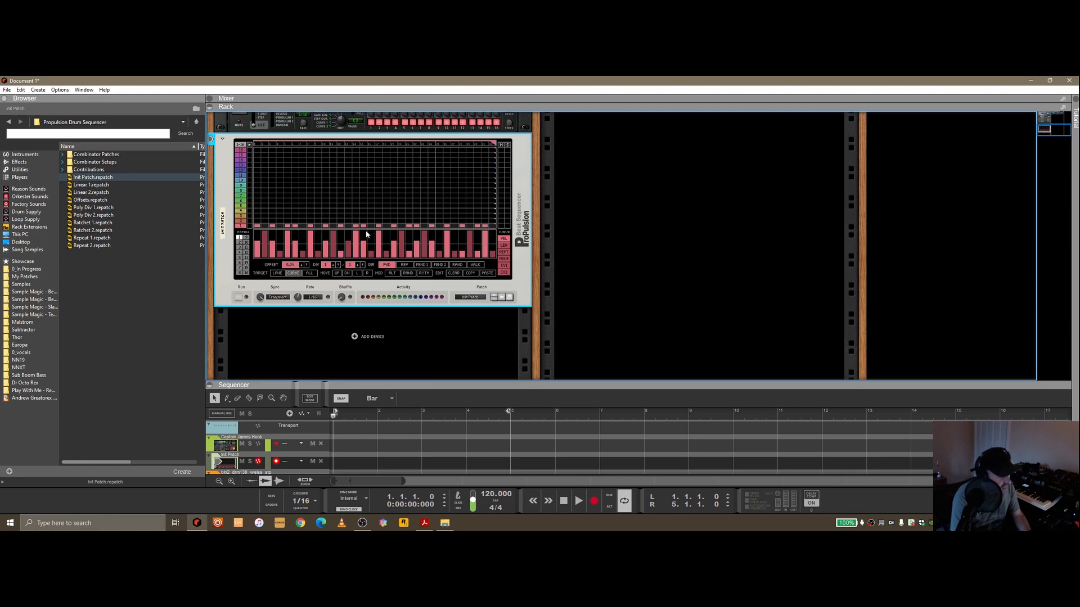
click(308, 274)
click(291, 274)
click(422, 273)
click(423, 273)
click(423, 274)
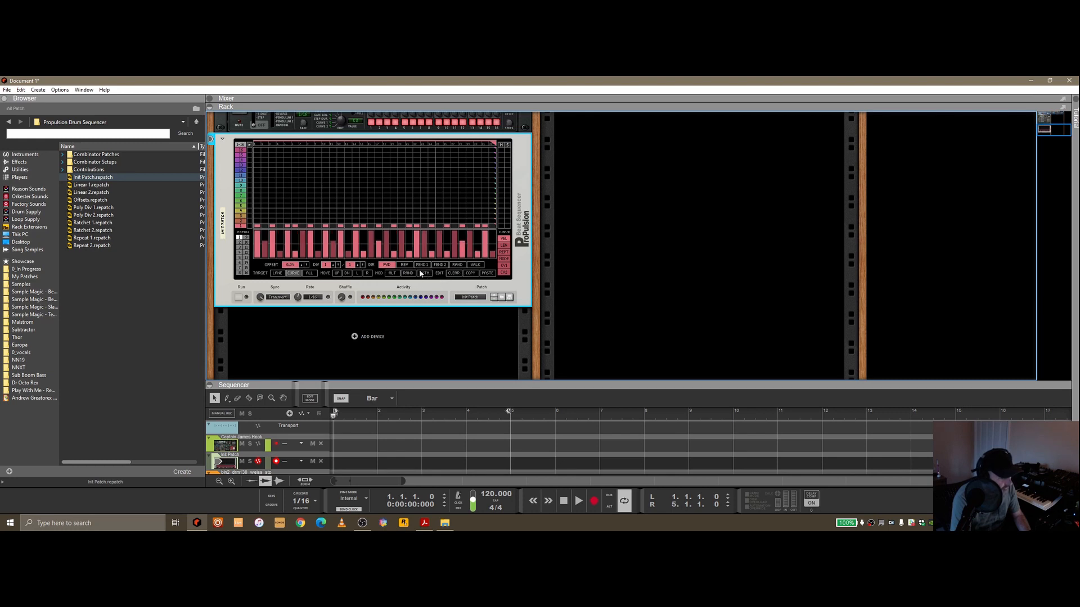
- Run the Propulsion, generate two further RYTH variations of the velocity curve, and stop it
click(239, 297)
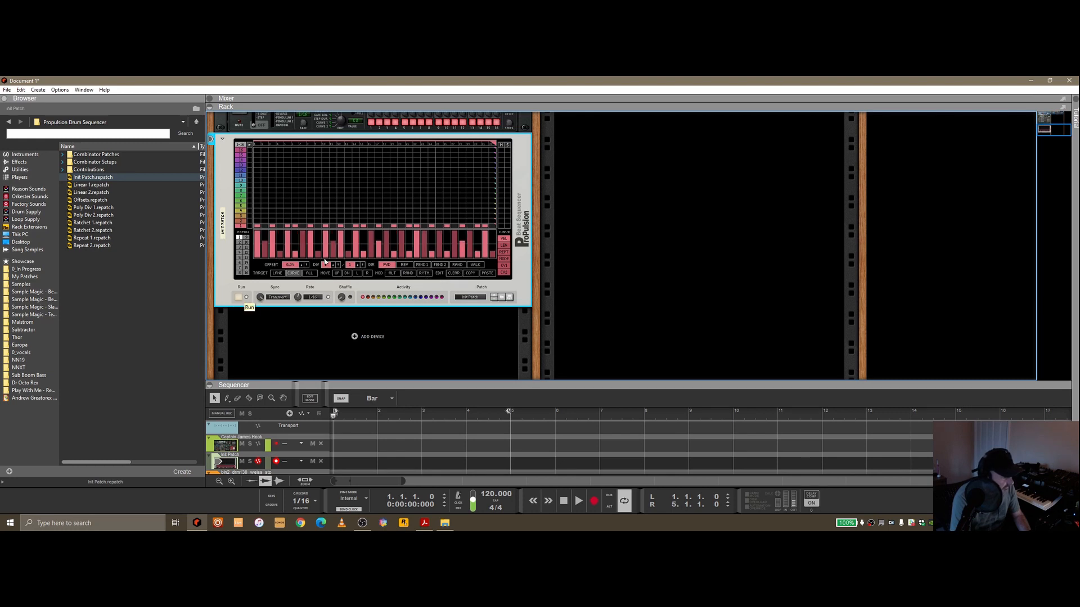
click(425, 275)
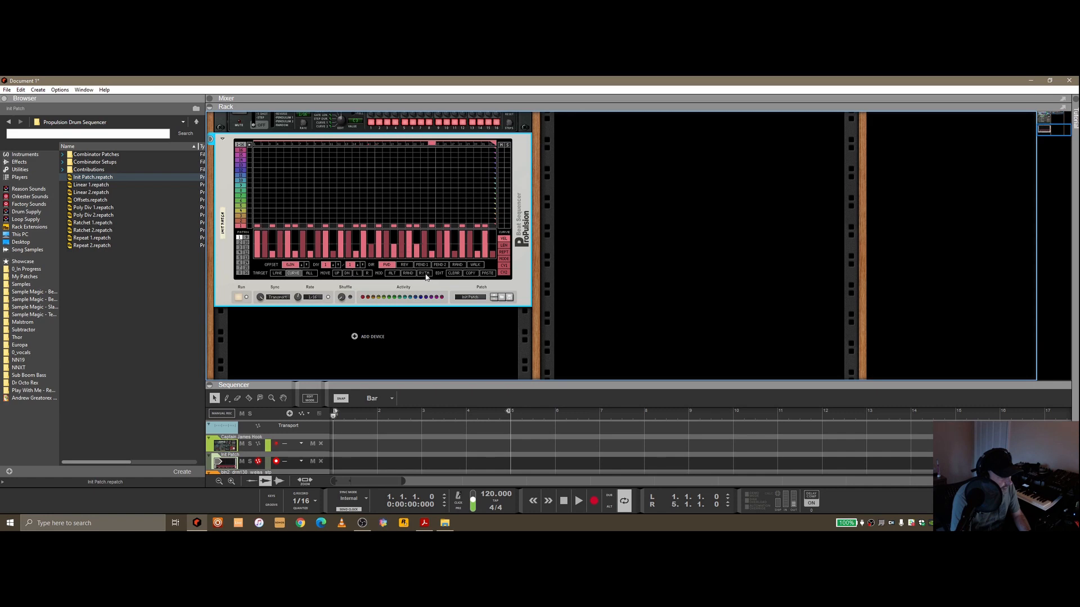
click(426, 276)
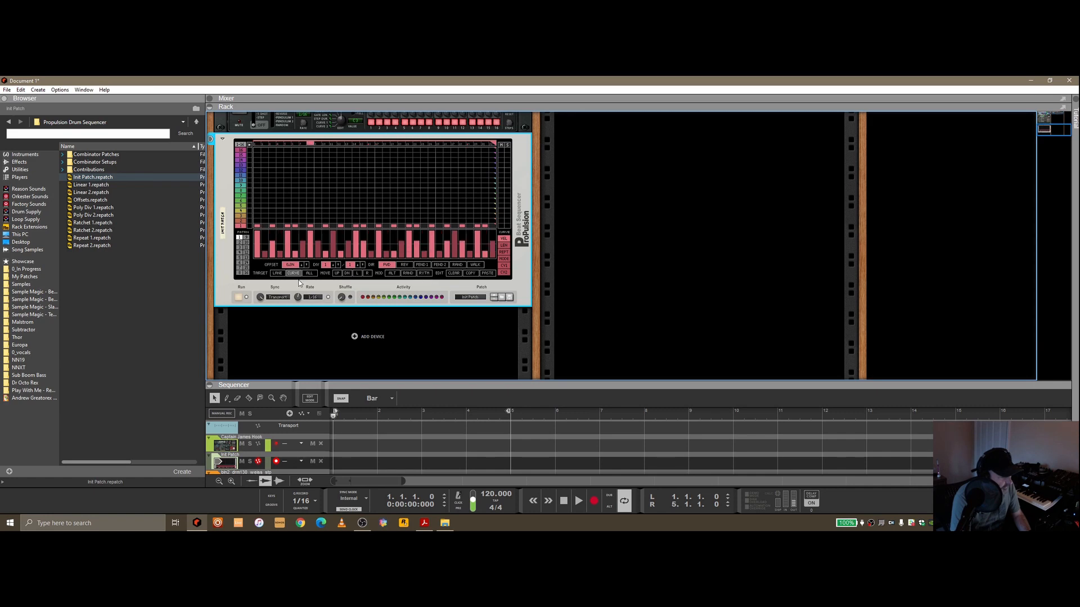
click(241, 298)
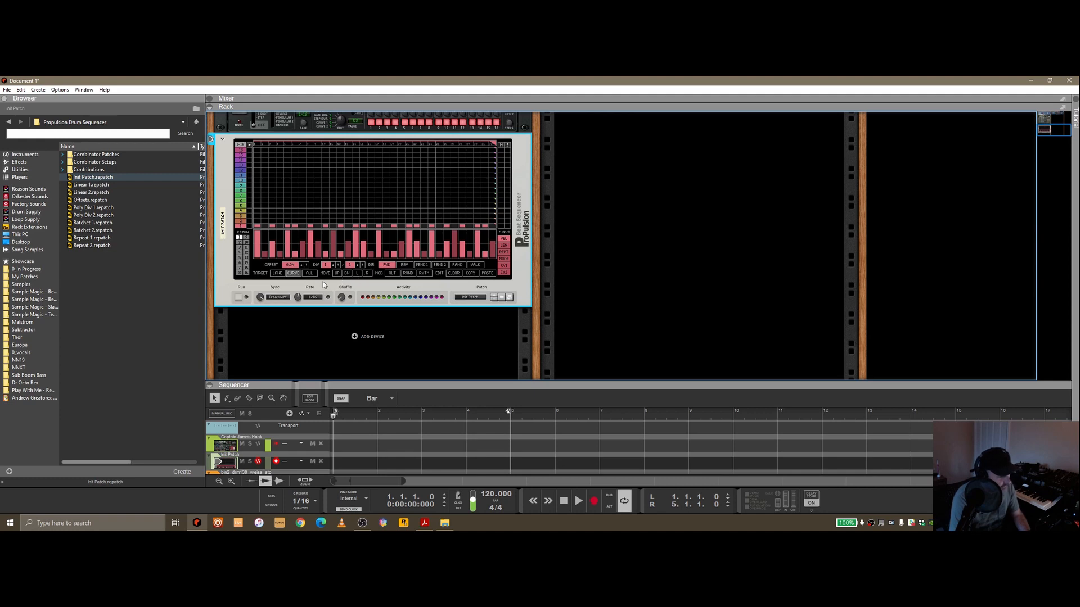
- Show the CV1 curve and patch the Propulsion's lane 1 CV1 output to a Thor Sequencer Control modulation input
click(503, 267)
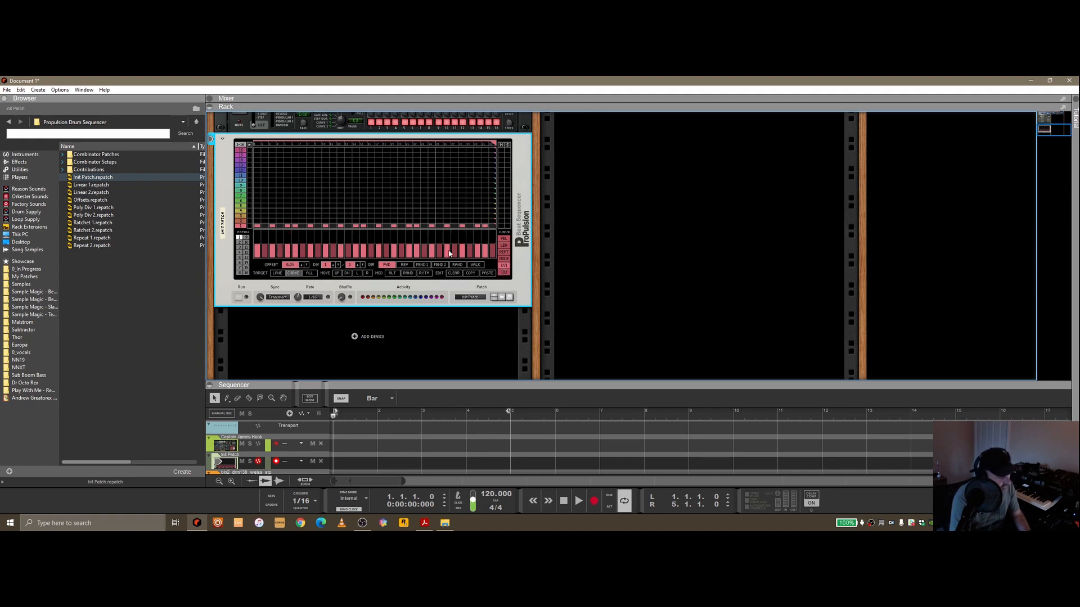
key(Tab)
scroll(360, 258, up, 2)
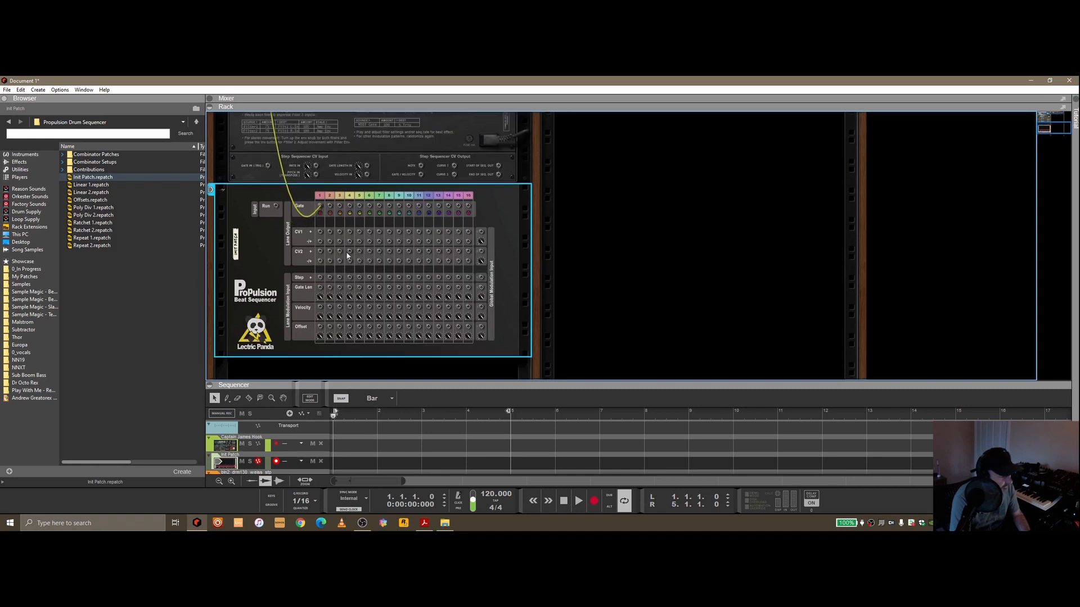
drag(322, 234, 294, 155)
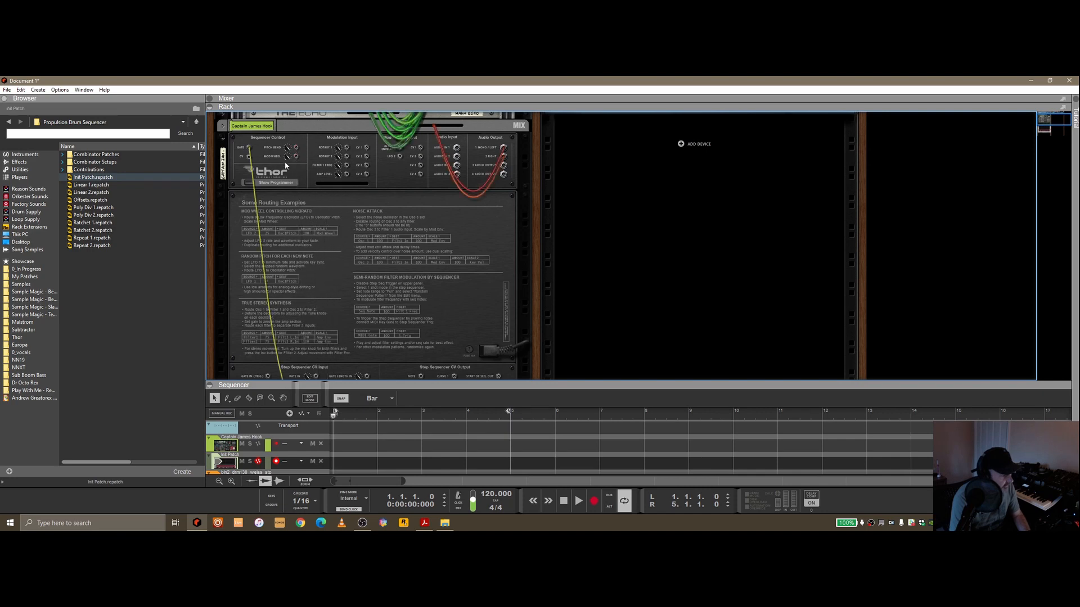
scroll(298, 180, down, 5)
scroll(329, 291, down, 3)
drag(321, 242, 295, 150)
key(Tab)
scroll(422, 233, down, 10)
- Run the Propulsion and cycle through generated variations for the lowest lane's CV1 curve
click(239, 287)
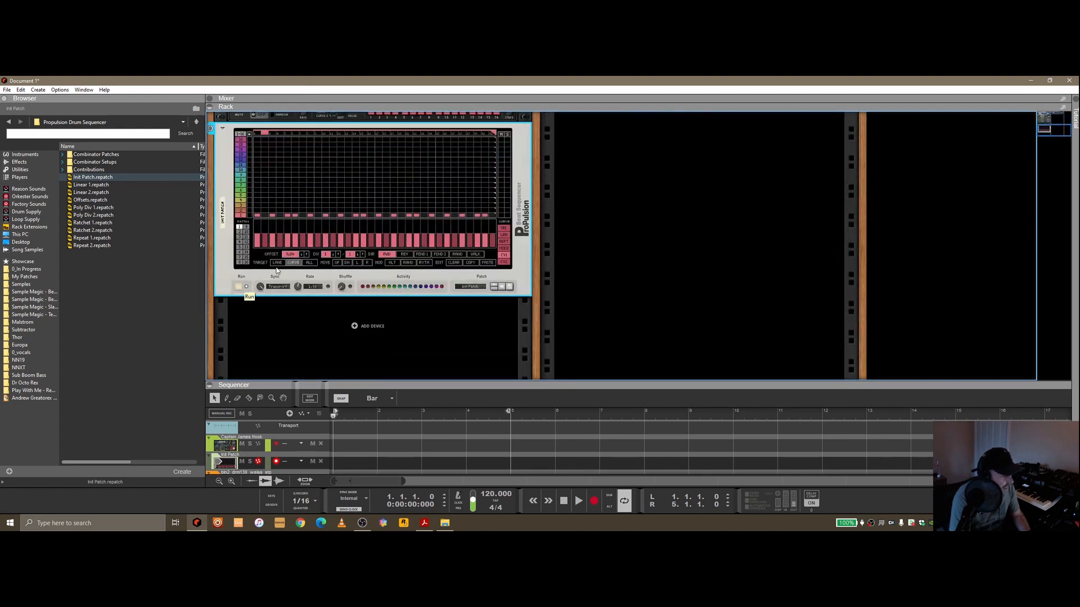
click(426, 264)
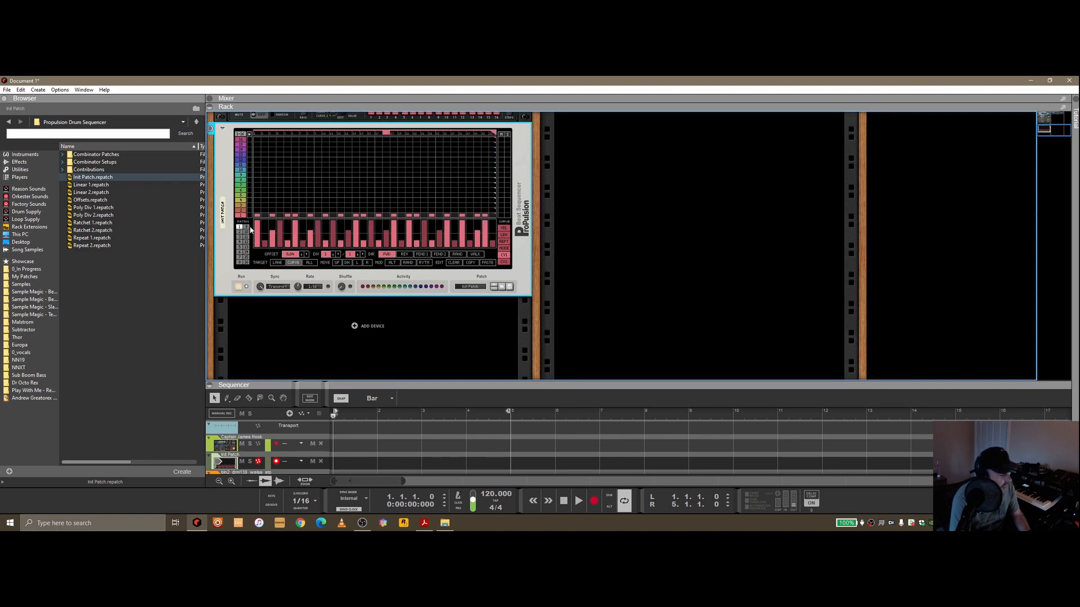
click(412, 262)
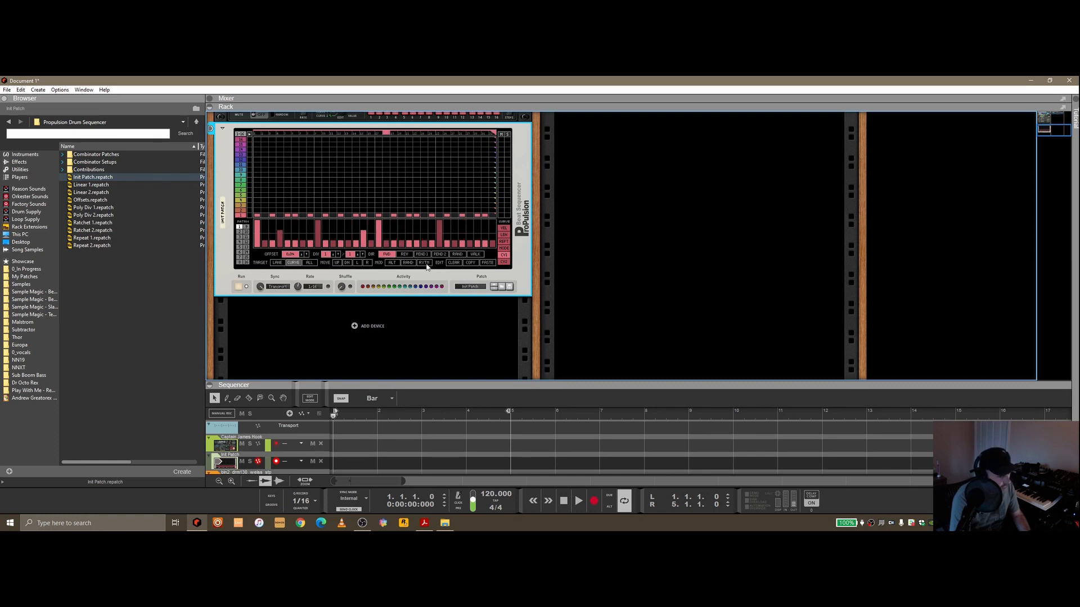
click(425, 264)
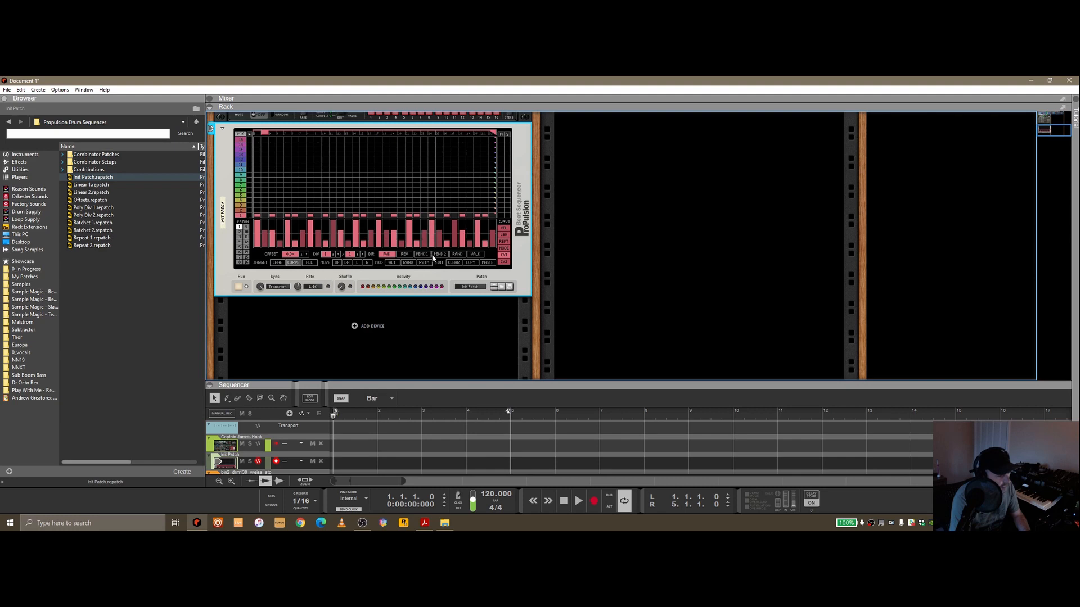
- Switch to the LEN curve and generate RYTH variations for it, with the song playing
click(505, 236)
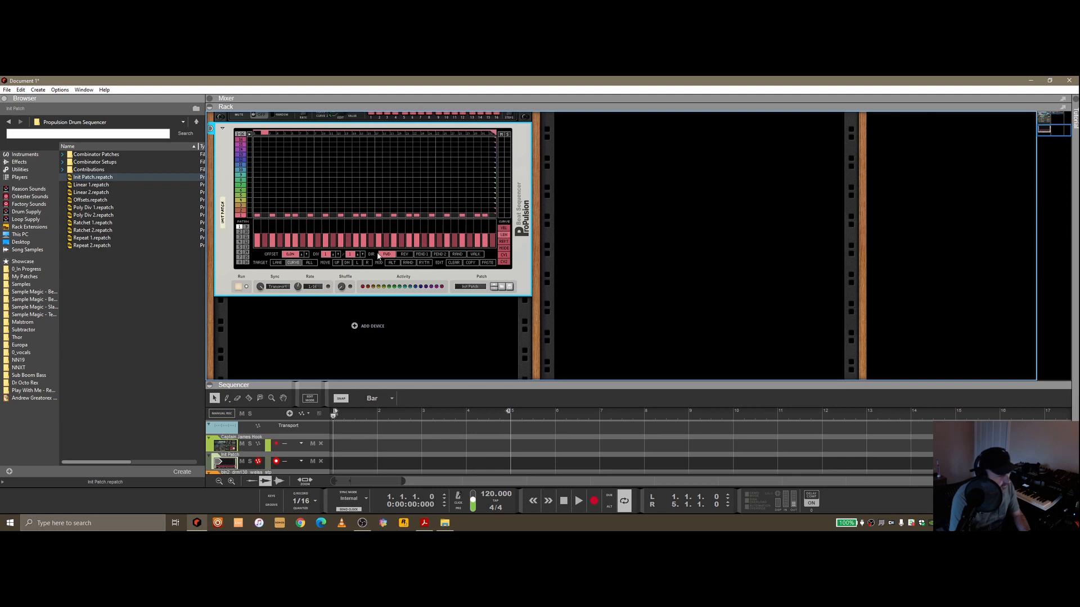
click(421, 264)
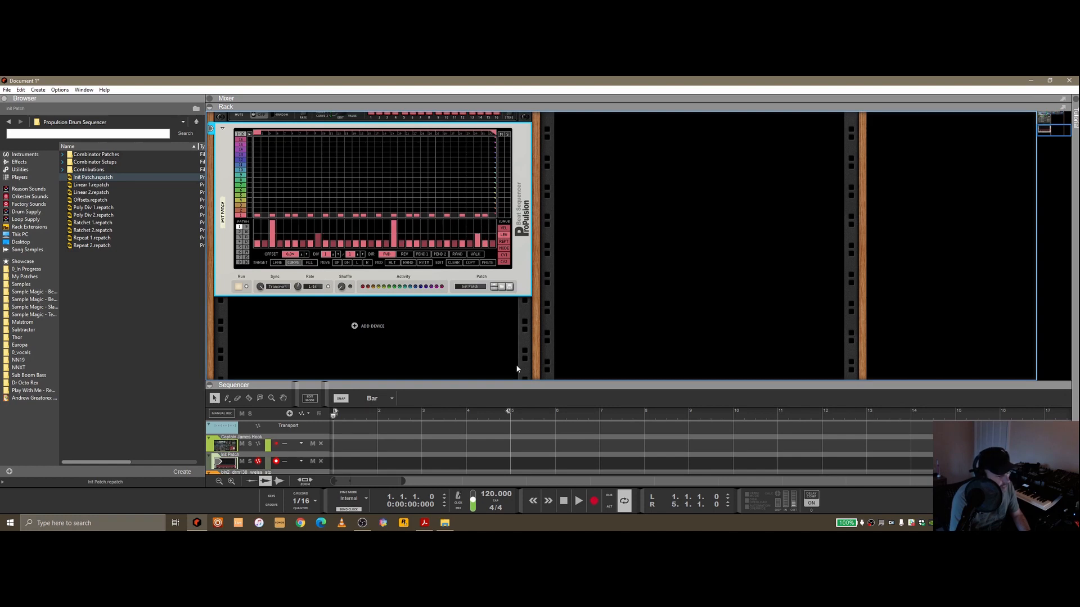
key(space)
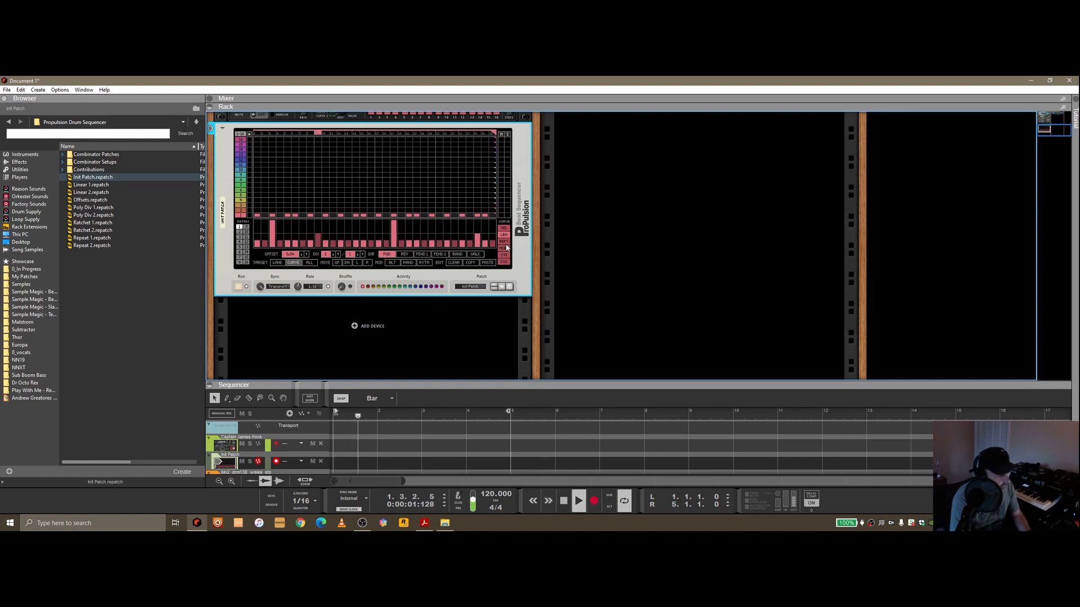
scroll(563, 219, up, 1)
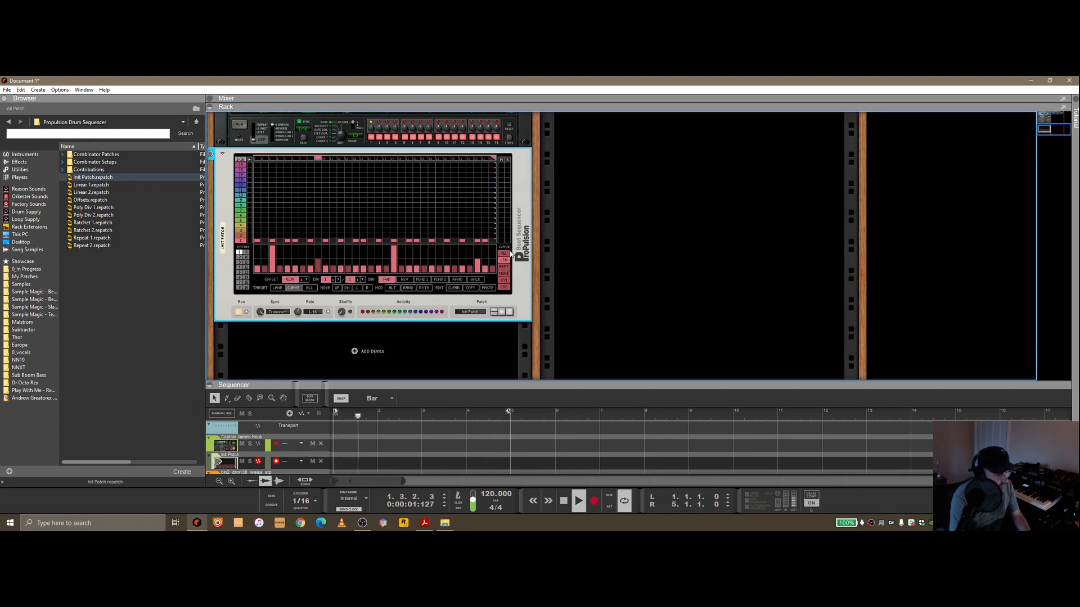
click(424, 288)
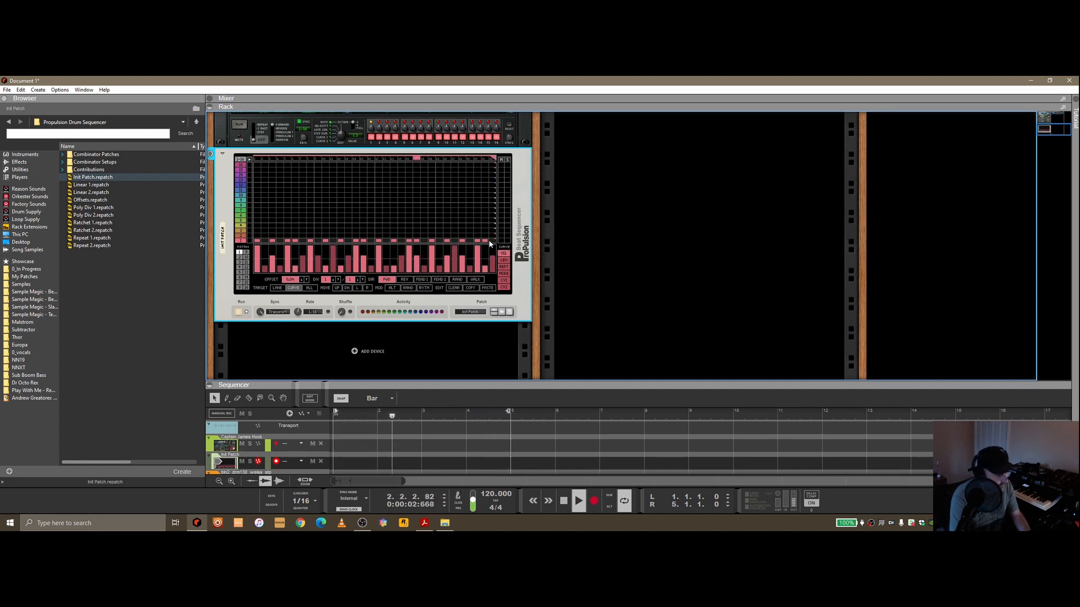
click(424, 288)
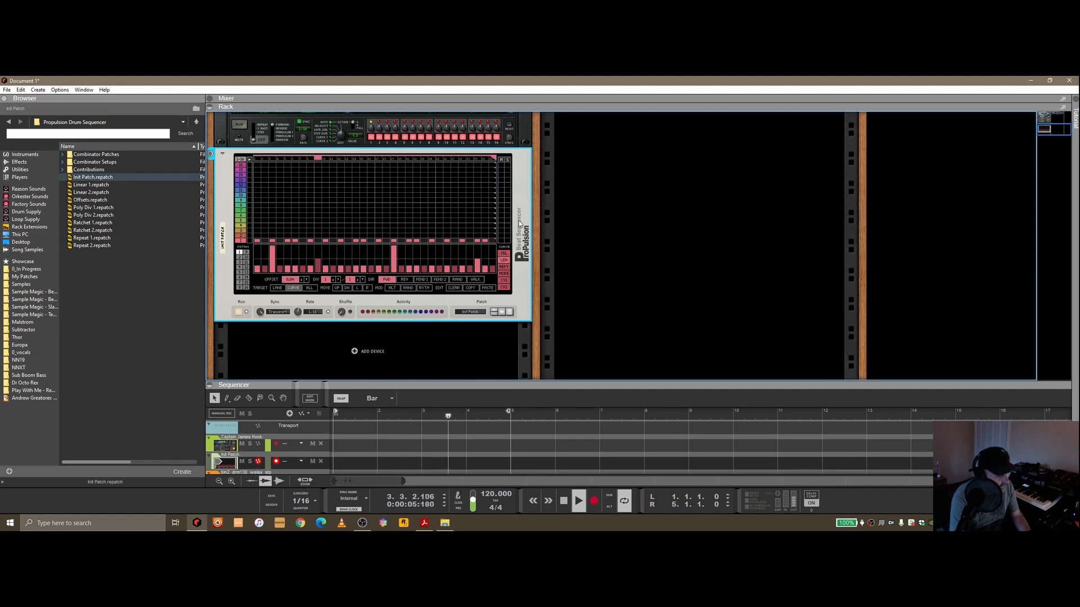
- Generate a RYTH pattern in the REPT curve and raise the repeats of step 24
click(503, 274)
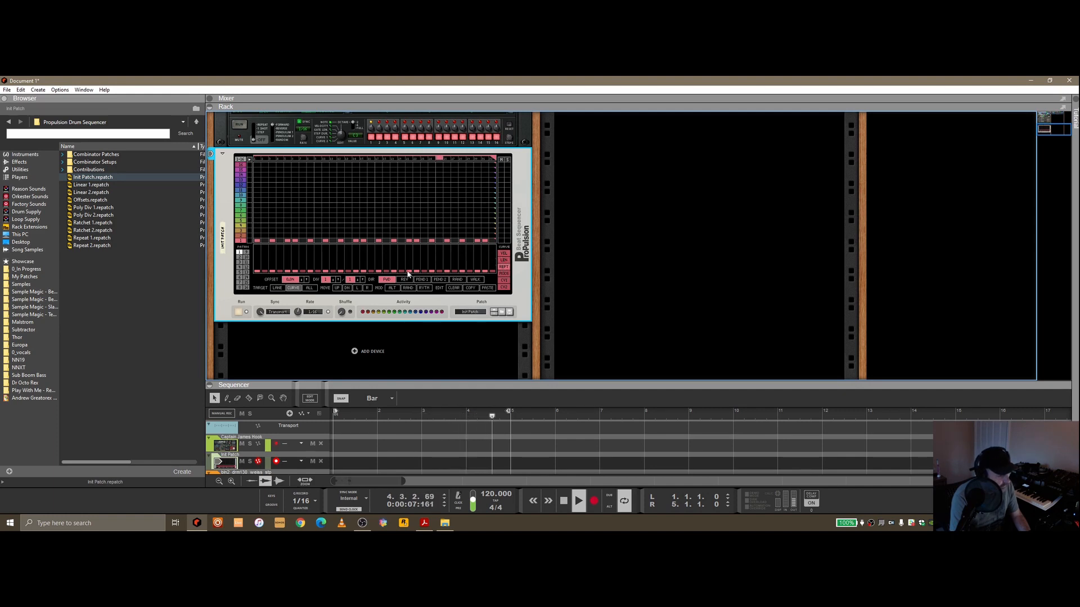
click(424, 289)
click(434, 254)
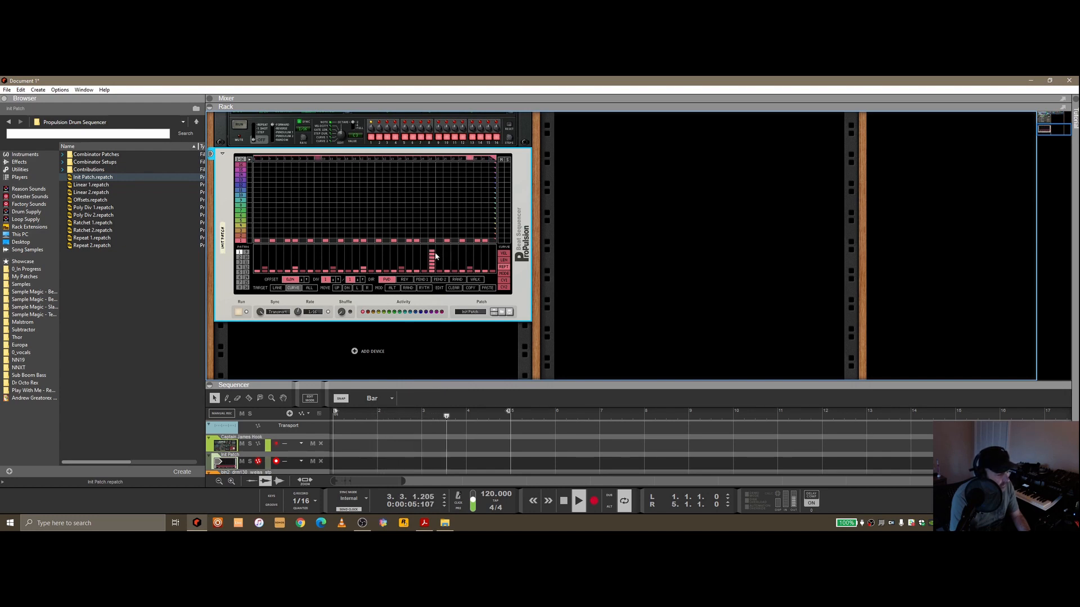
click(471, 251)
key(ctrl+z)
- Adjust the repeats of steps 30 and 31, reduce those of step 24, and stop the song
click(477, 251)
click(484, 256)
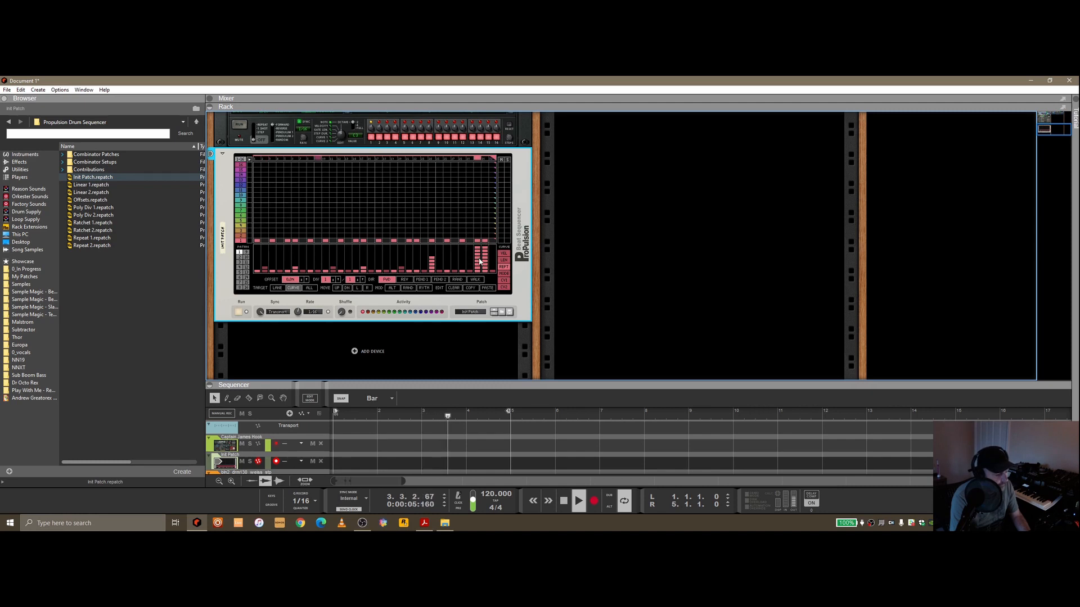
click(477, 269)
click(484, 265)
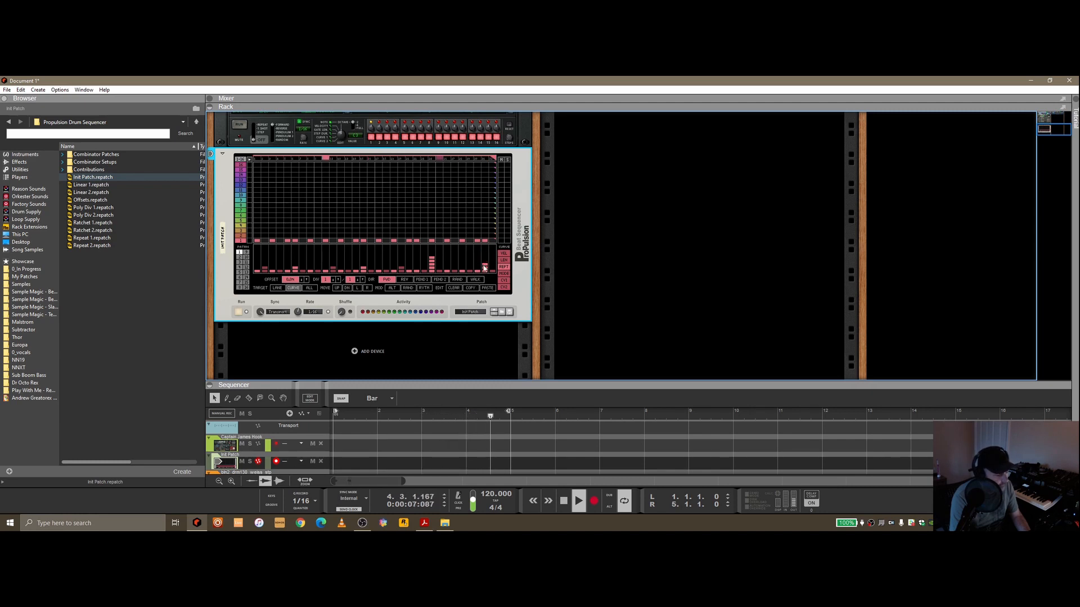
click(432, 265)
click(564, 502)
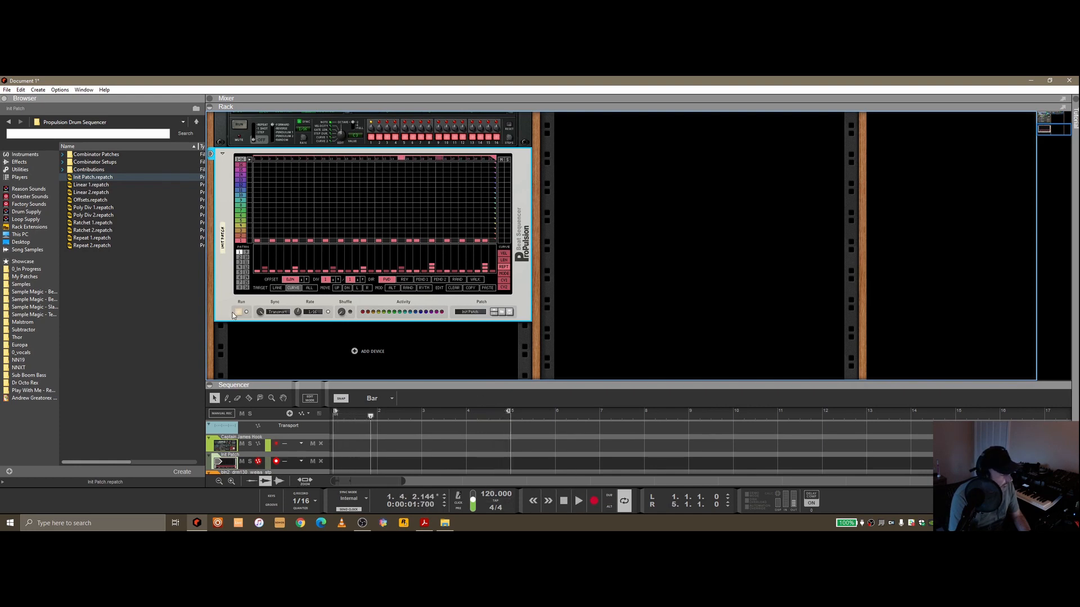
- Clear the REPT curve and the whole lowest lane, and generate a new RYTH rhythm in that lane
scroll(361, 193, up, 5)
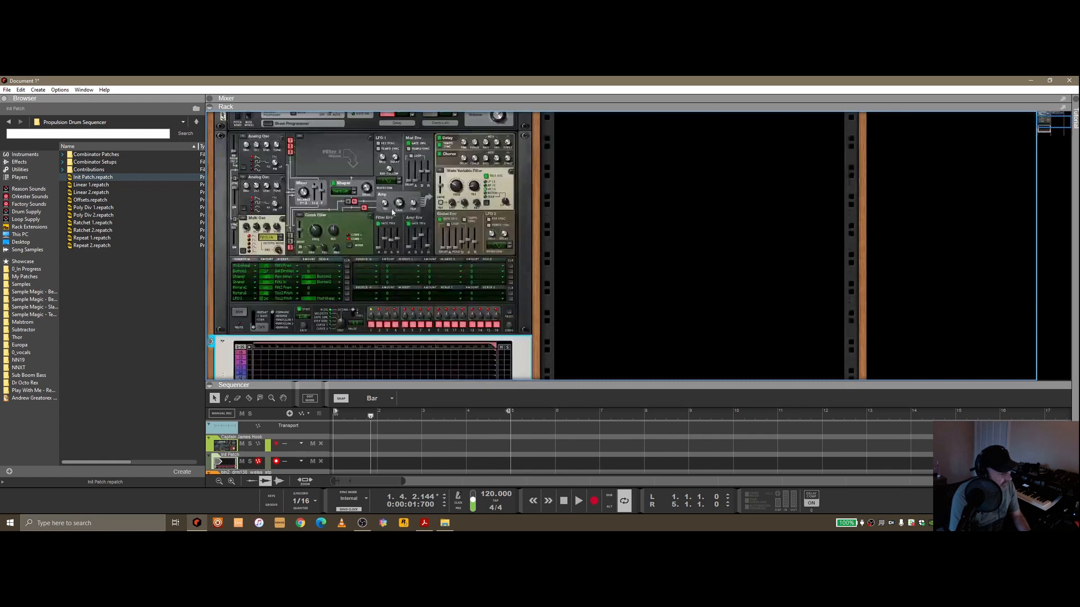
scroll(392, 212, down, 5)
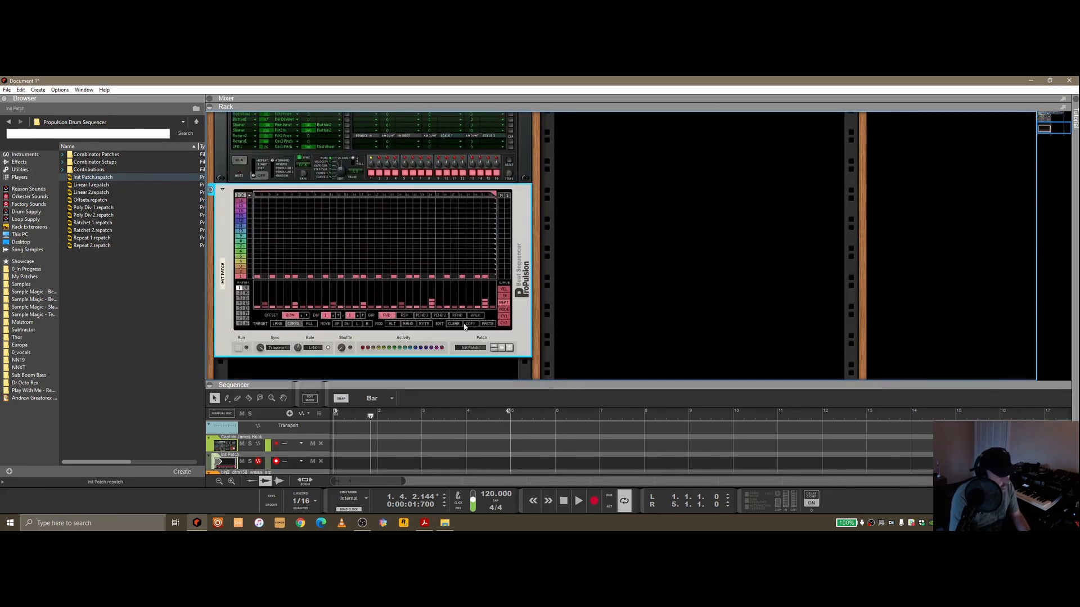
click(458, 326)
click(283, 325)
click(456, 324)
click(425, 325)
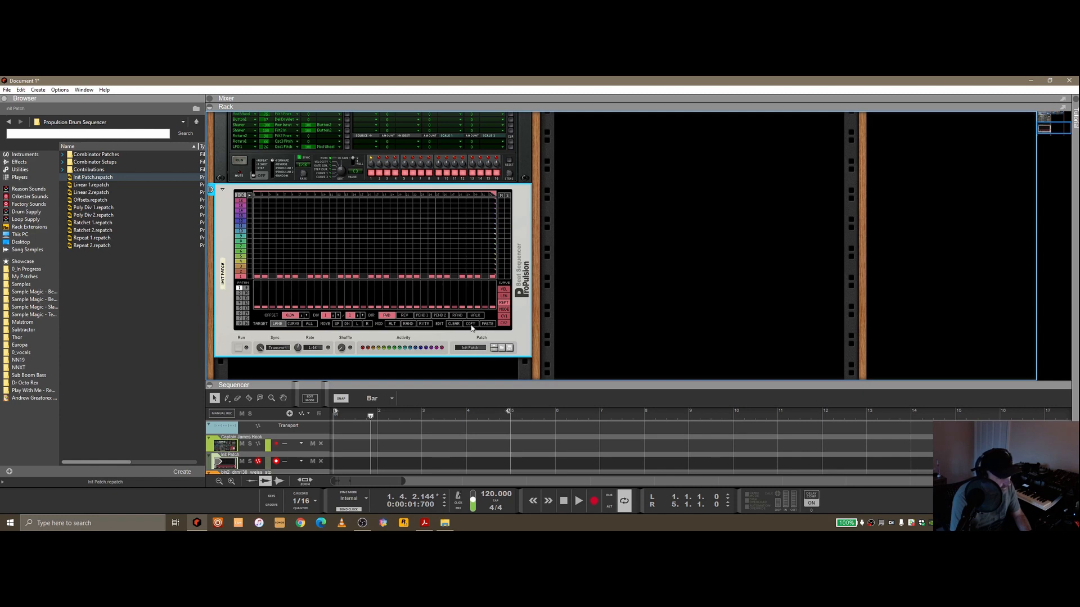
- Paste the lowest lane's copied rhythm into the second lane
click(242, 274)
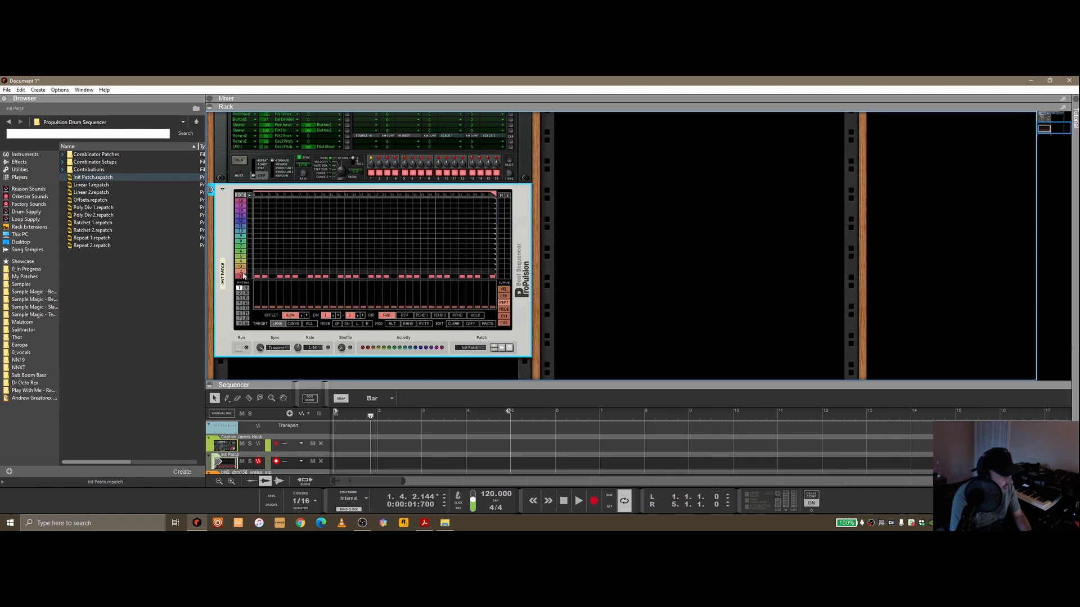
click(487, 325)
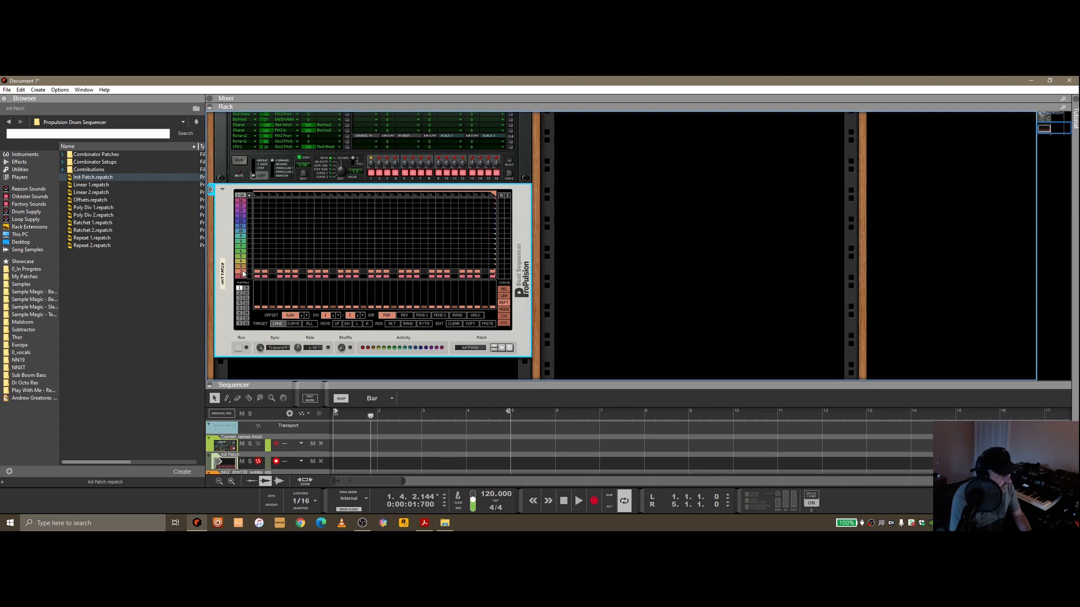
- Shift the second lane's rhythm up and back down, and left and back right
click(339, 324)
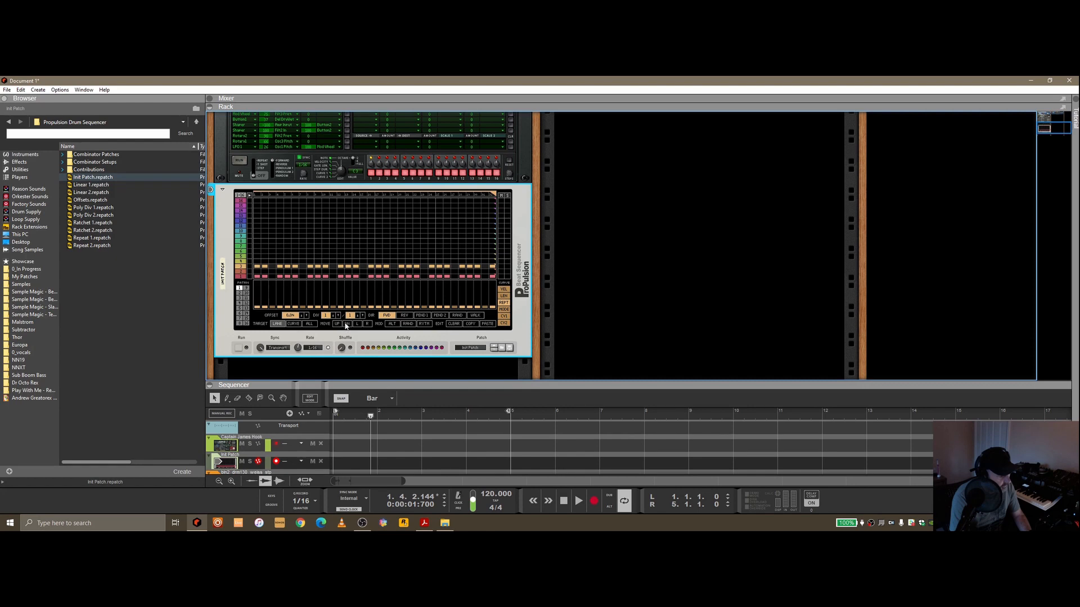
click(346, 325)
click(358, 325)
click(369, 324)
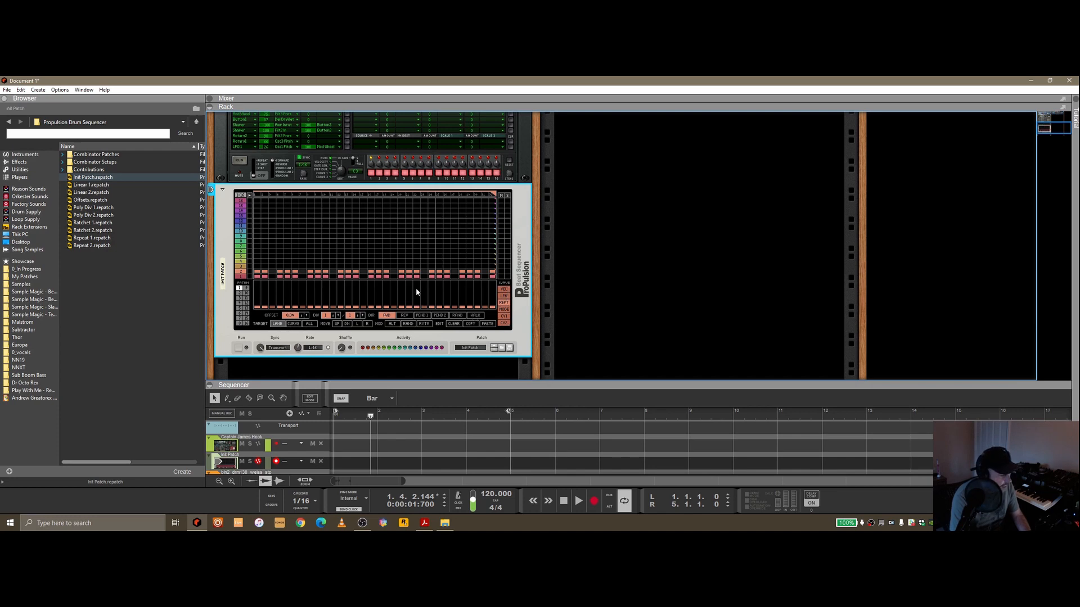
- Examine the gate and CV cabling between the Propulsion sequencer and the Thor on the rear of the rack
key(Tab)
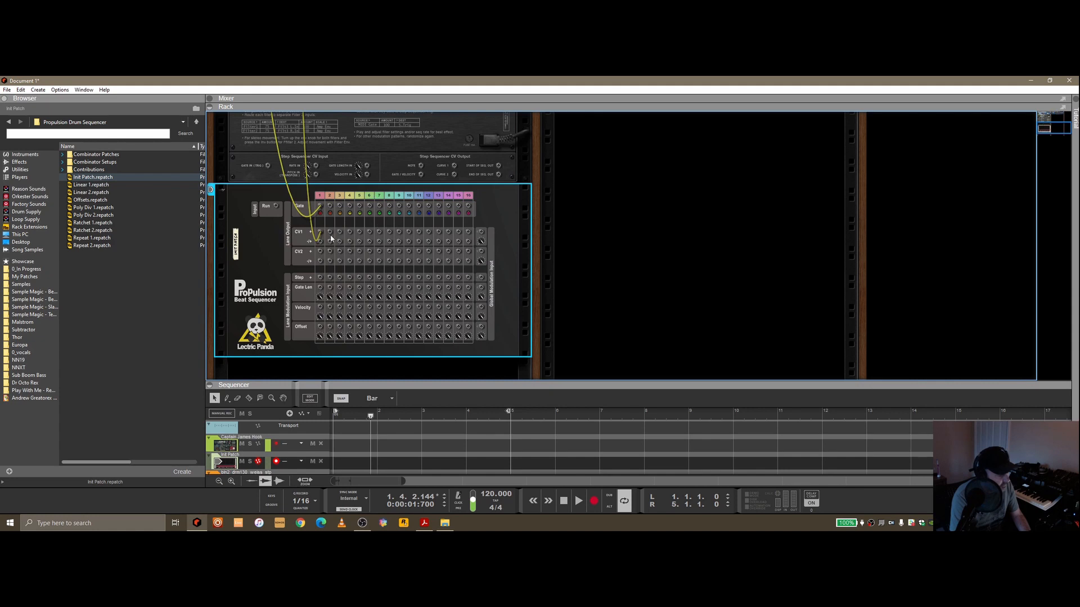
scroll(345, 247, up, 1)
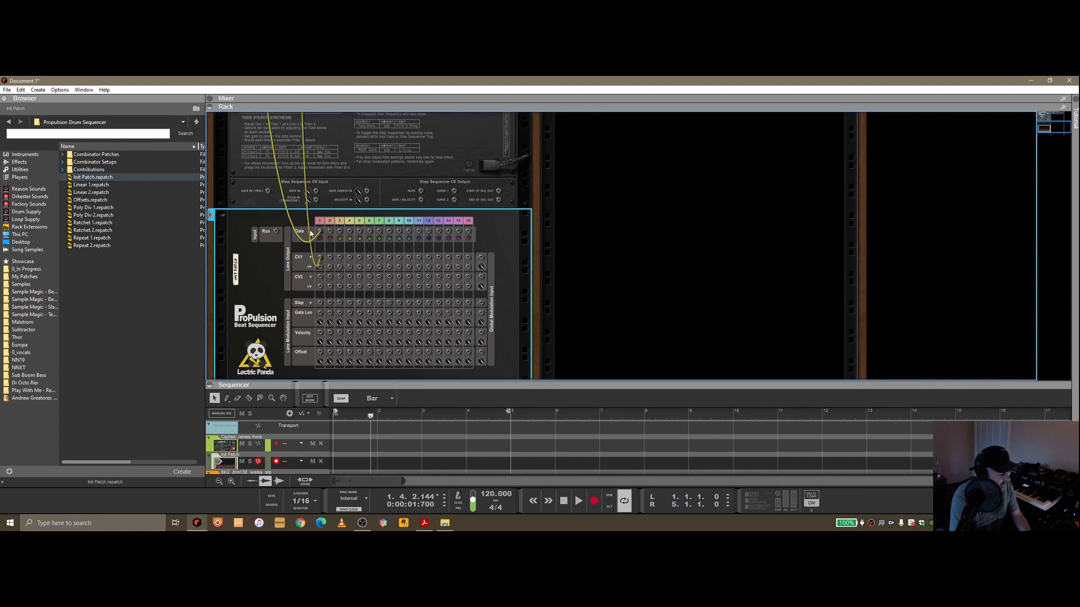
scroll(310, 232, up, 10)
scroll(297, 254, down, 8)
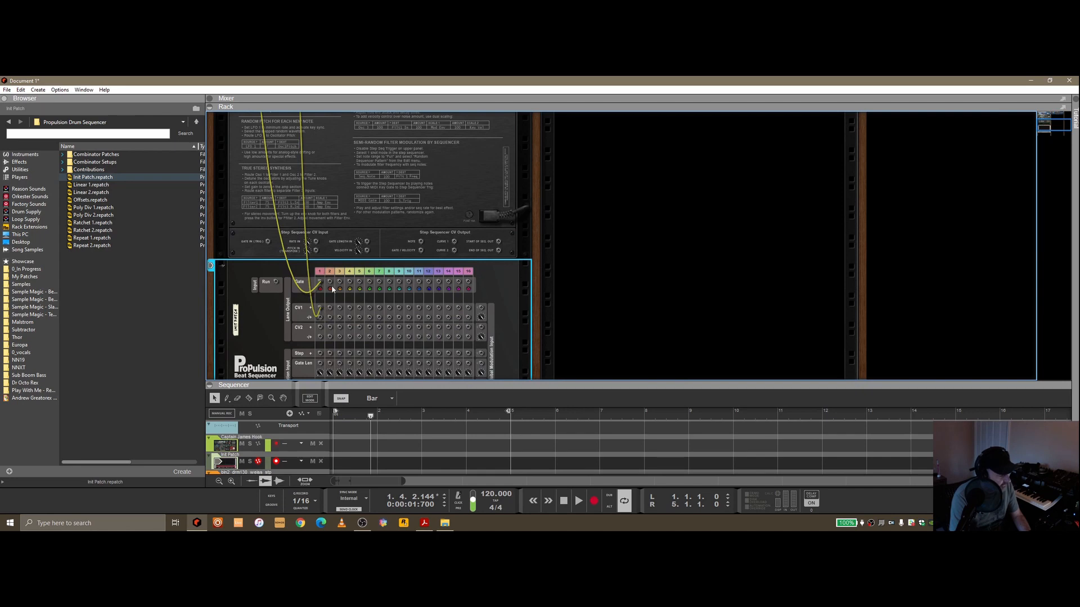
scroll(314, 336, down, 2)
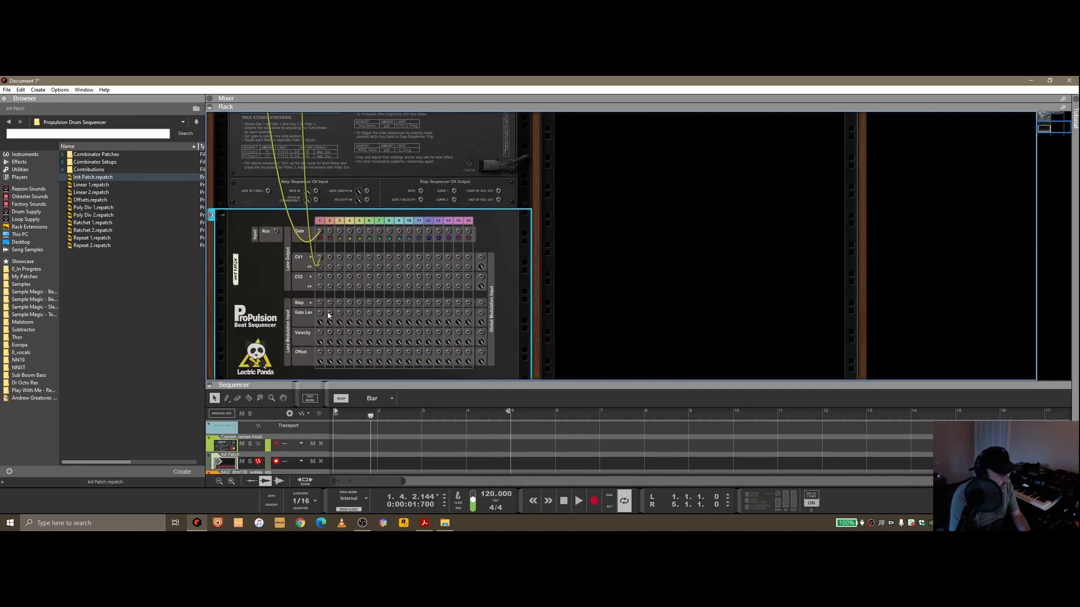
scroll(366, 255, up, 7)
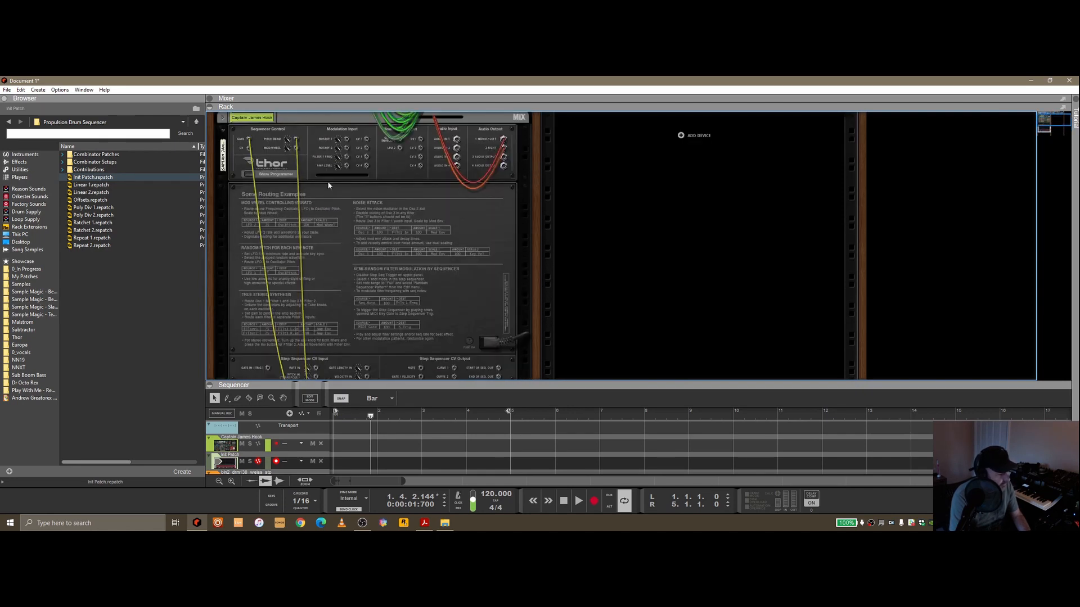
- Delete the Thor synthesizer and the Propulsion sequencer from the rack together with their tracks
key(Tab)
scroll(315, 253, up, 3)
right_click(271, 199)
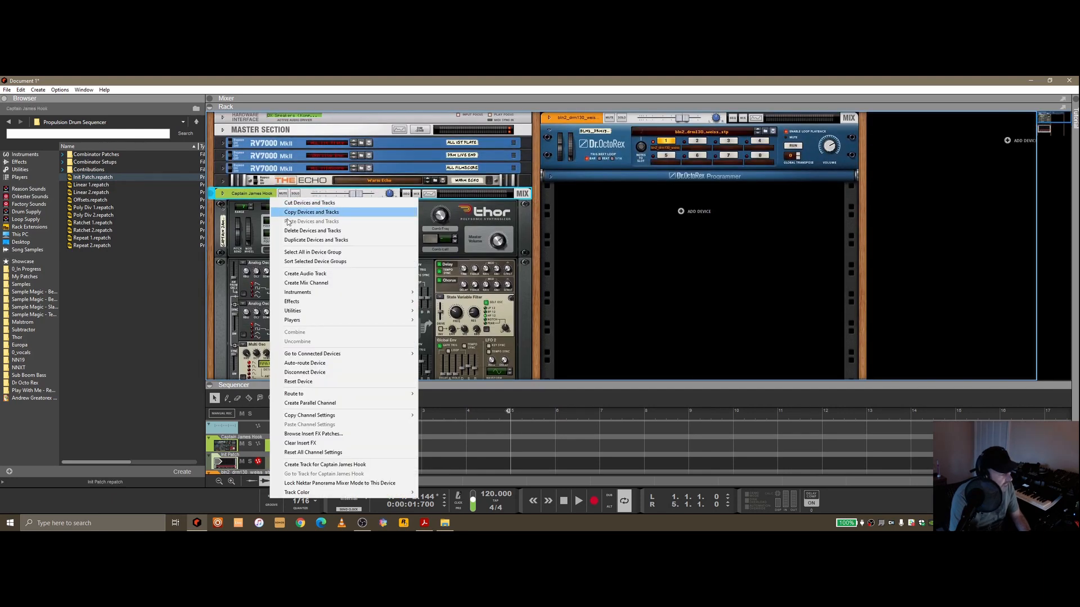
click(312, 230)
click(493, 315)
click(225, 215)
right_click(225, 215)
click(270, 246)
click(517, 315)
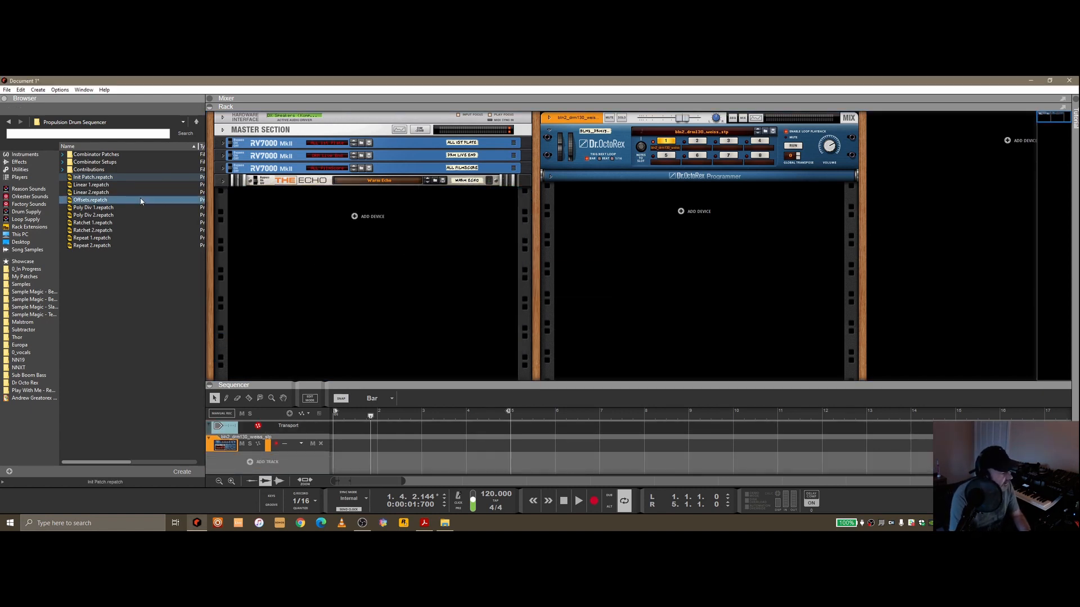
click(25, 154)
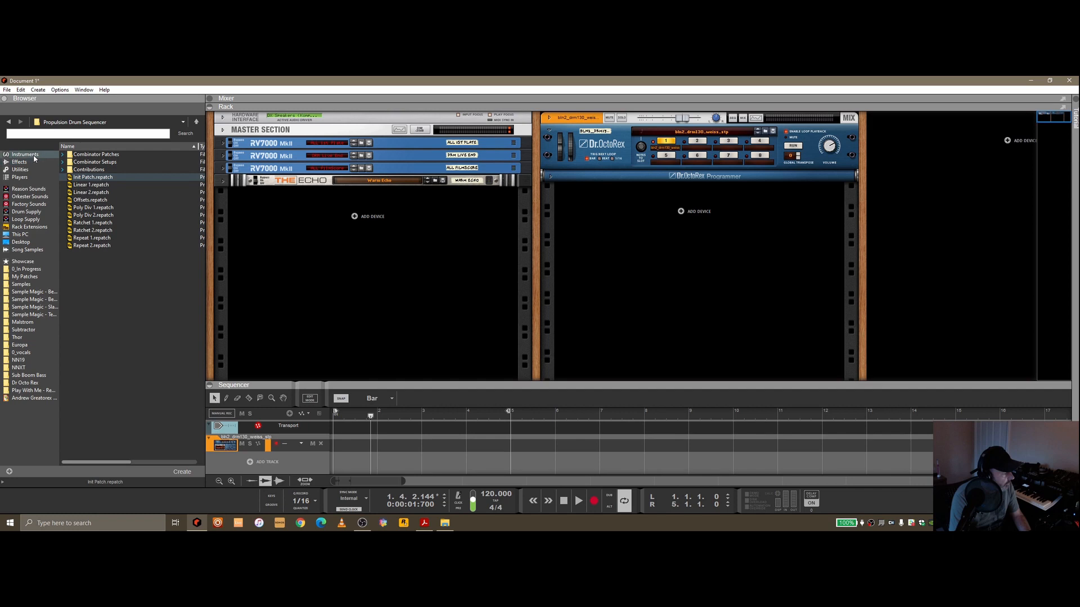
click(93, 132)
text(comb)
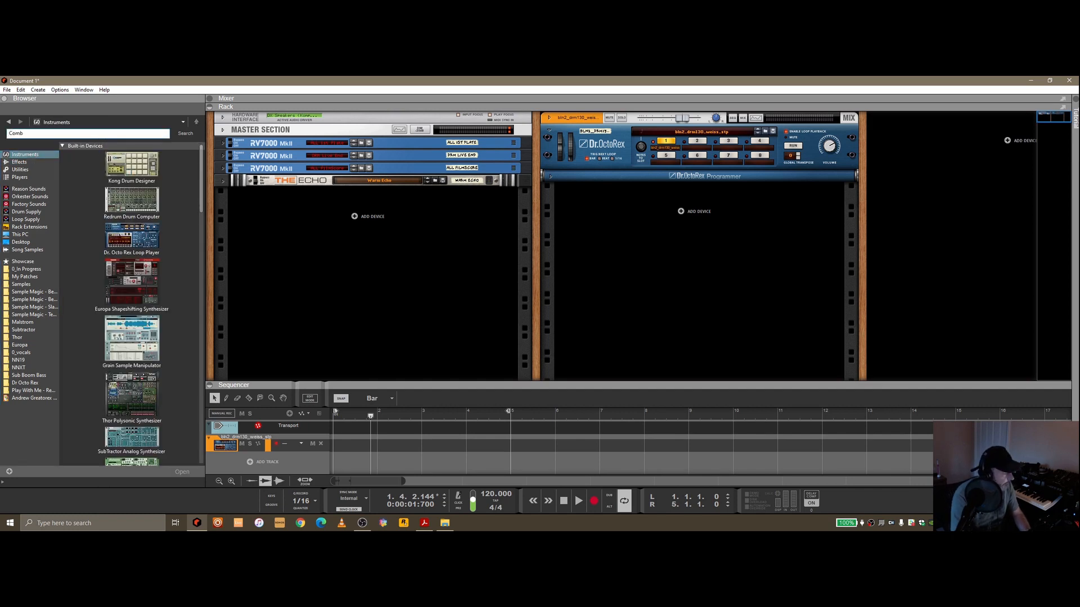
key(Return)
- Add a Combinator from the utilities to the empty rack space and load the creator's own Propulsion .cmb patch from My Patches
click(19, 169)
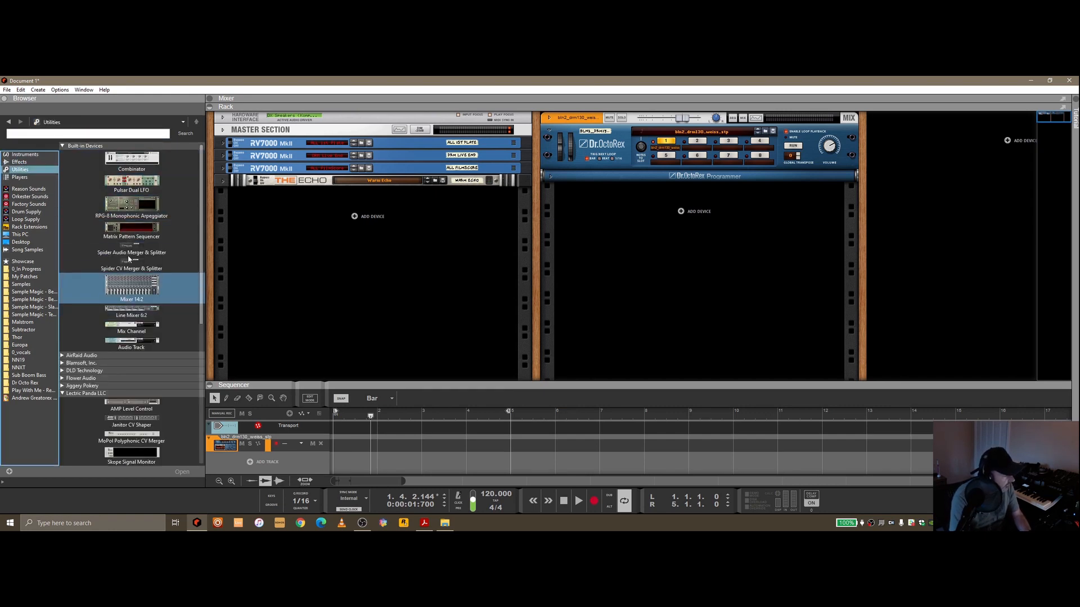
drag(132, 159, 394, 221)
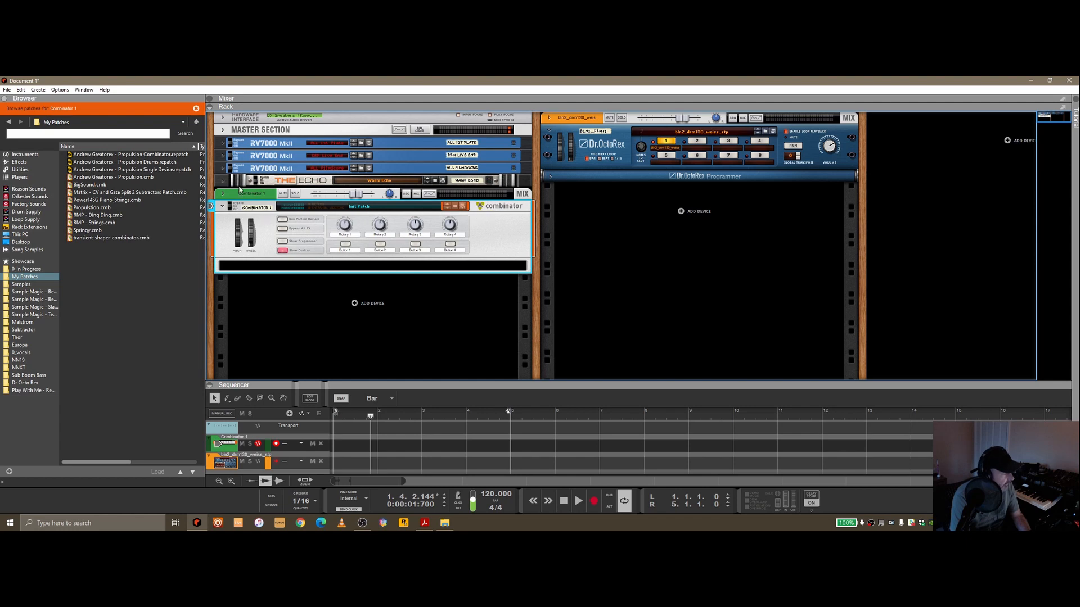
double_click(137, 179)
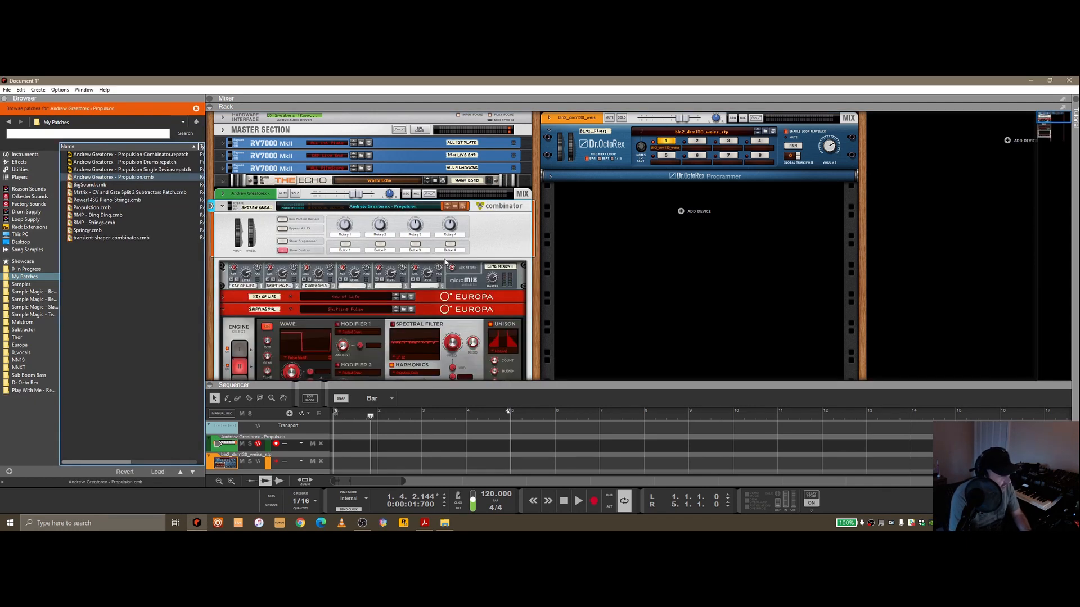
- Collapse the Shifting Pulse Europa, check the SubTractor's front panel, and bring the Combinator's Propulsion sequencer into view
scroll(445, 262, down, 2)
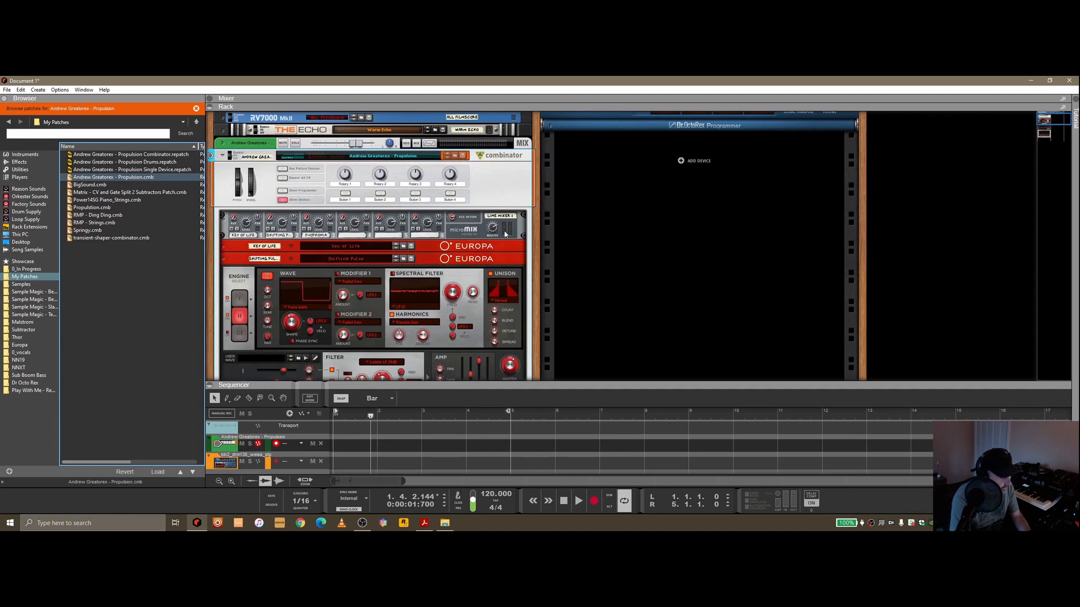
click(223, 262)
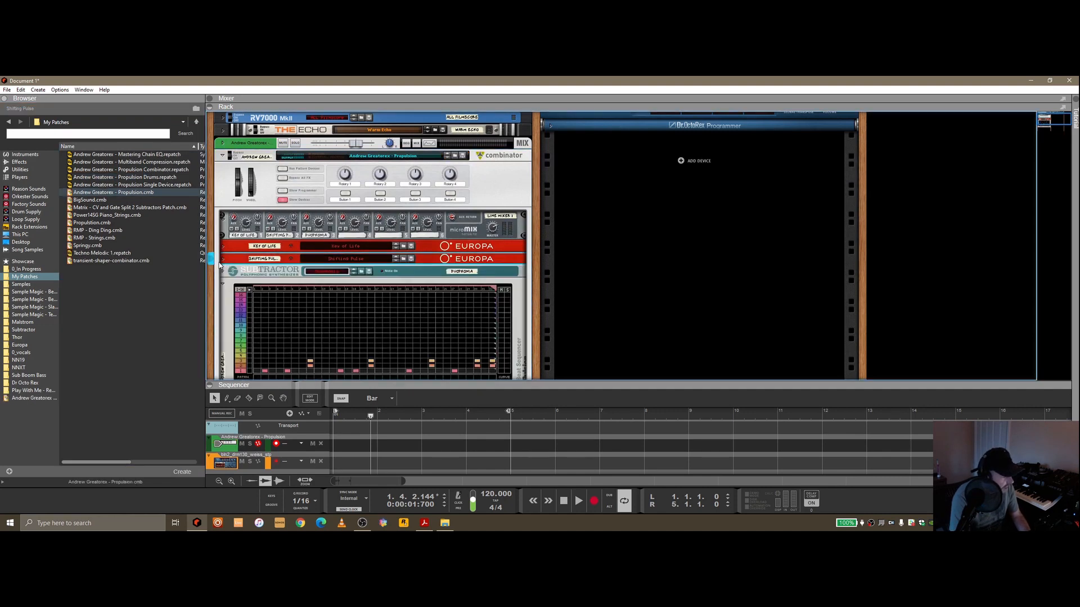
click(221, 270)
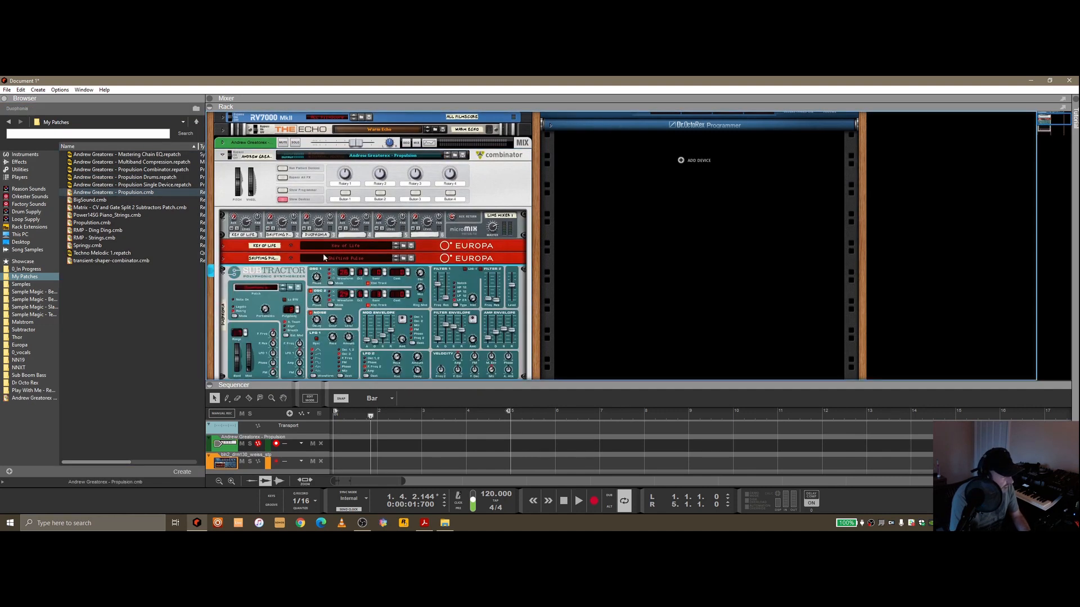
click(224, 272)
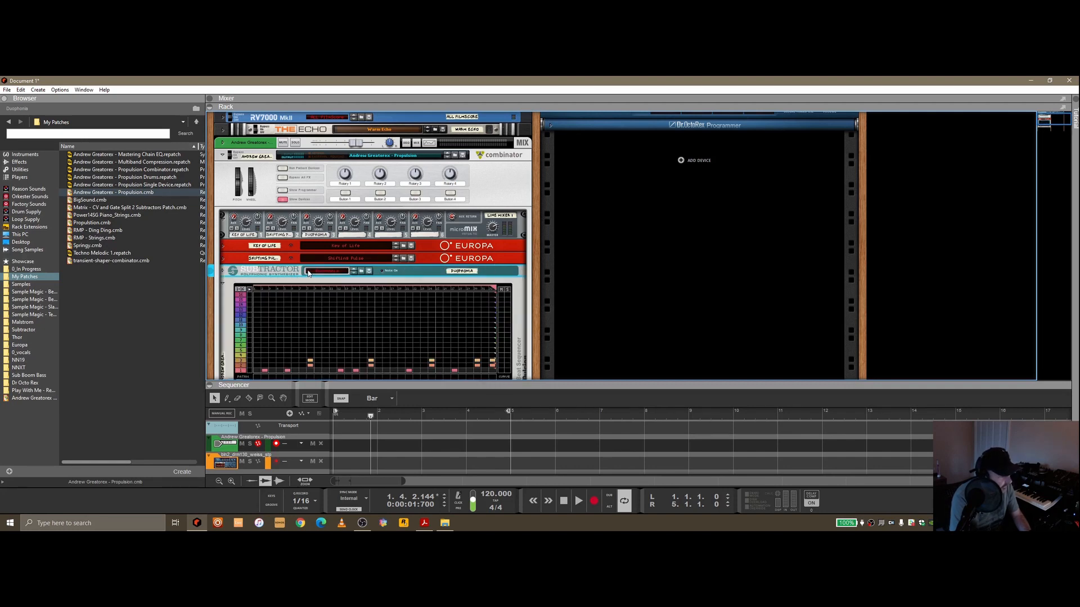
scroll(376, 296, down, 1)
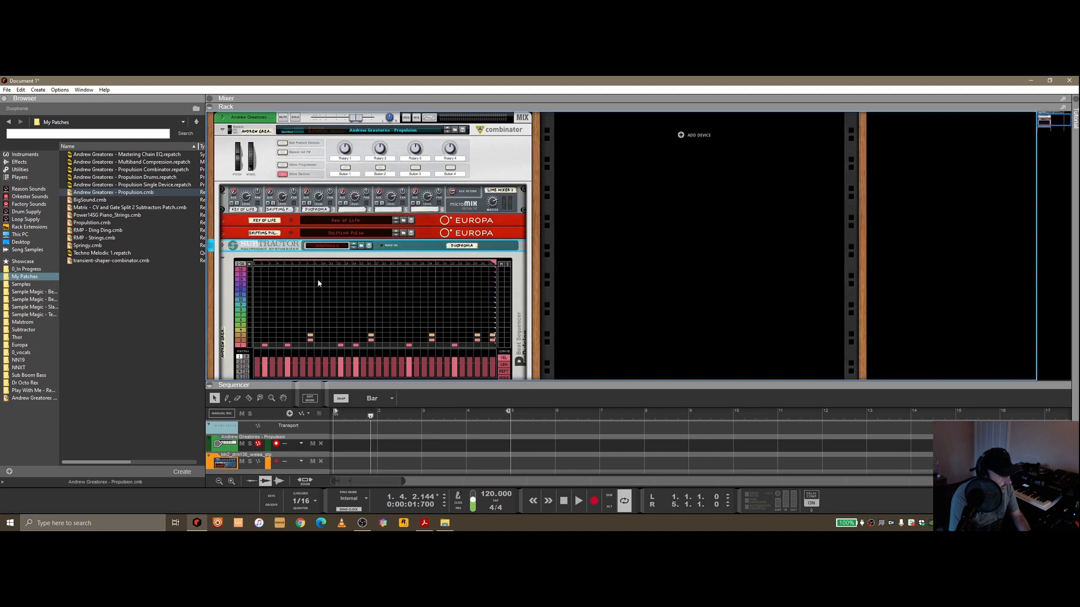
scroll(318, 283, down, 1)
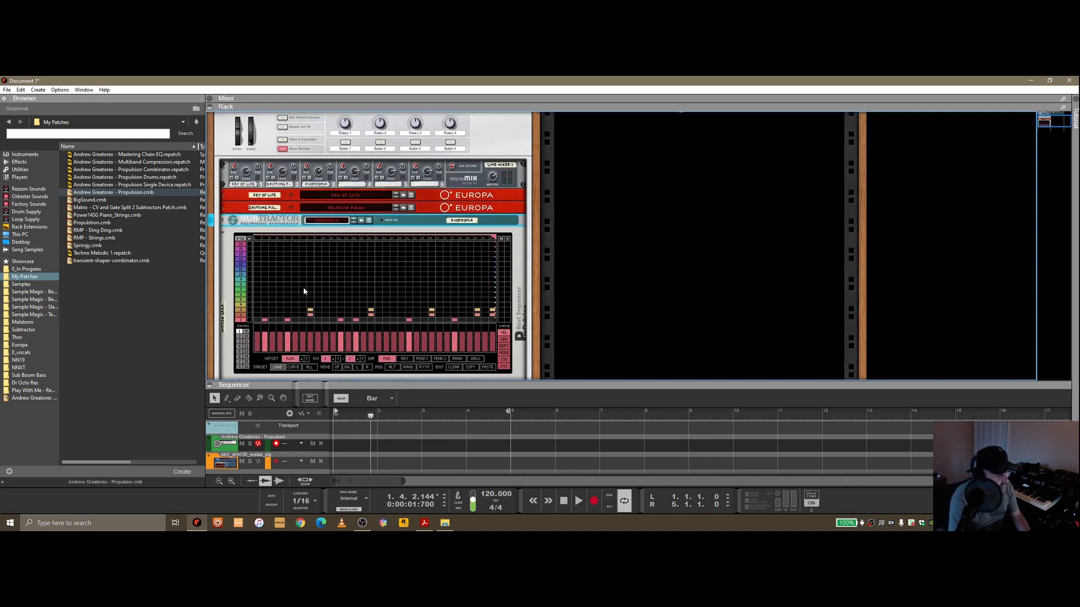
scroll(335, 279, down, 1)
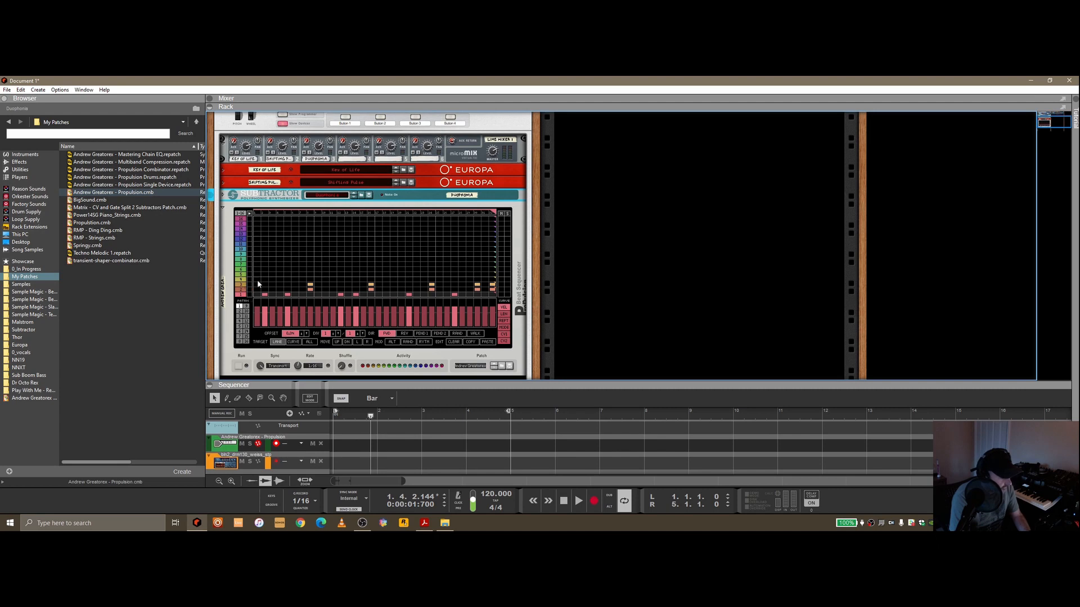
- Examine the rear cabling from the Propulsion sequencer to the SubTractor and both Europas, expanding each folded device
key(Tab)
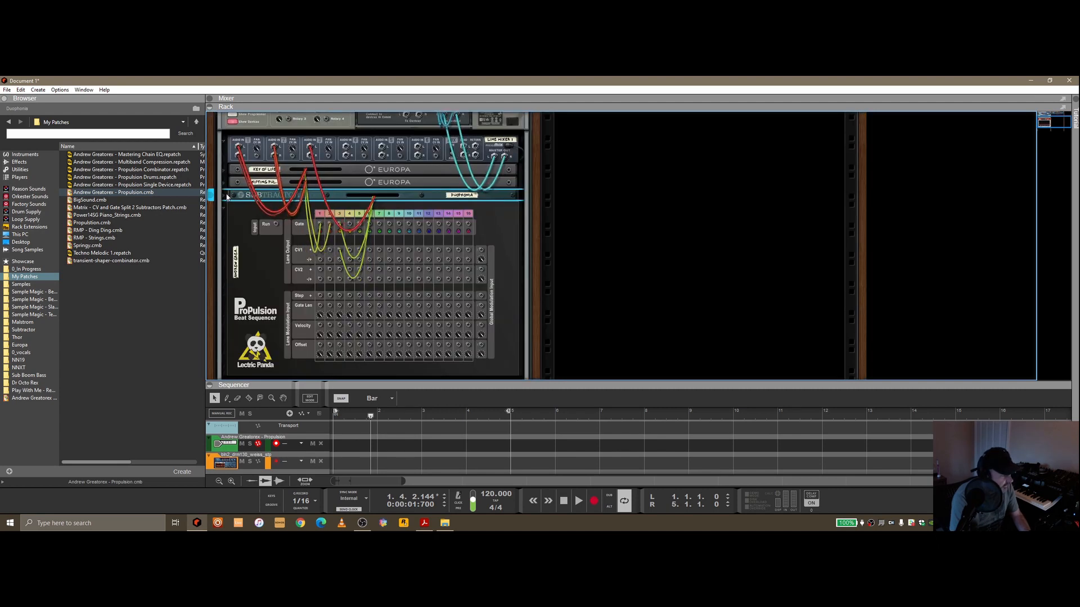
click(225, 195)
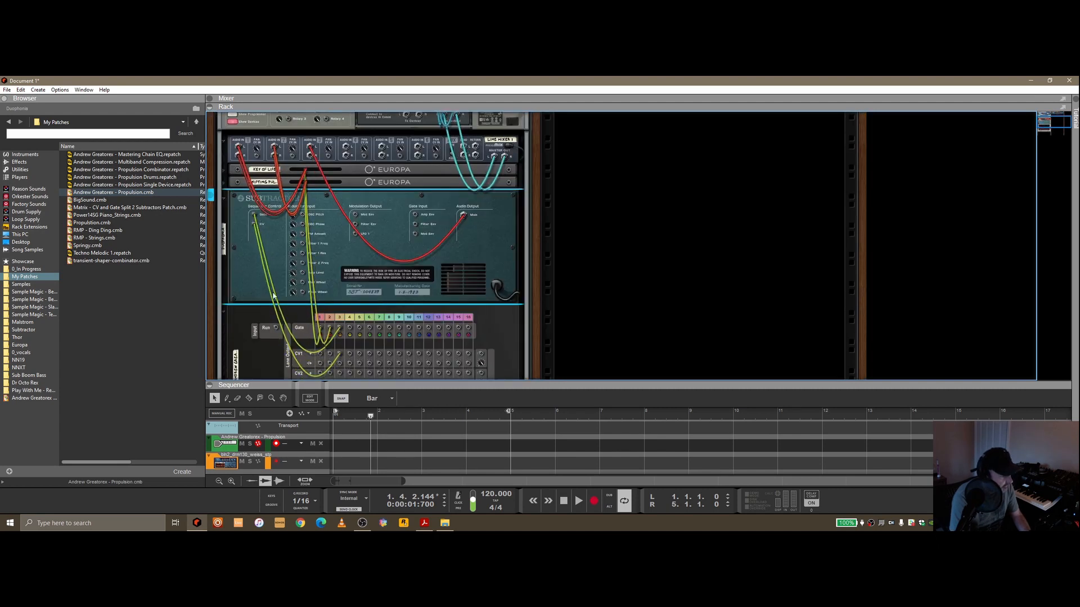
click(224, 182)
scroll(215, 204, up, 4)
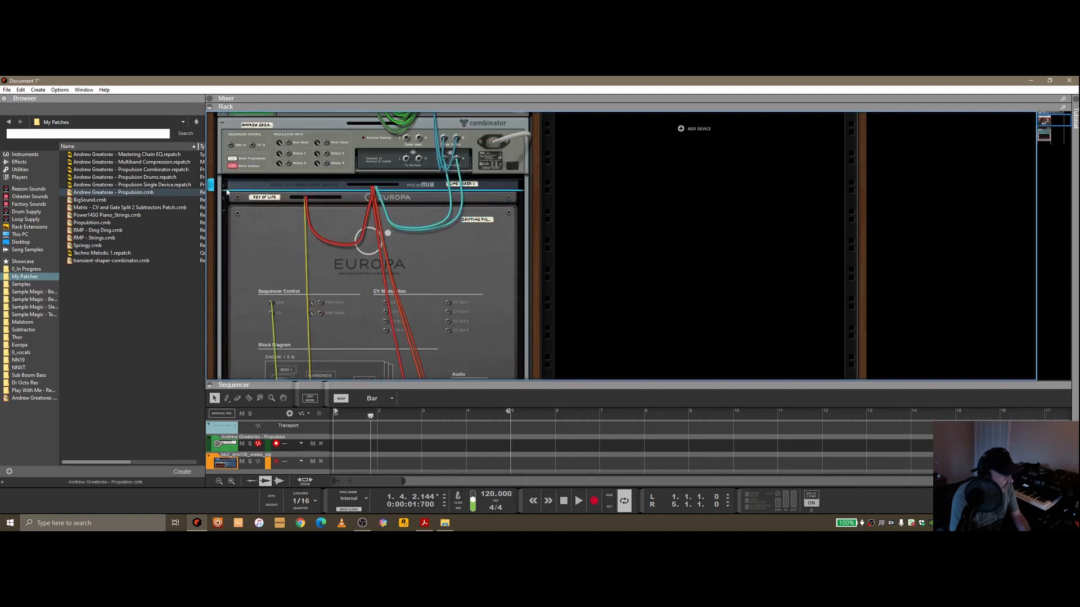
scroll(380, 246, down, 3)
scroll(380, 245, down, 4)
scroll(244, 220, up, 6)
click(225, 173)
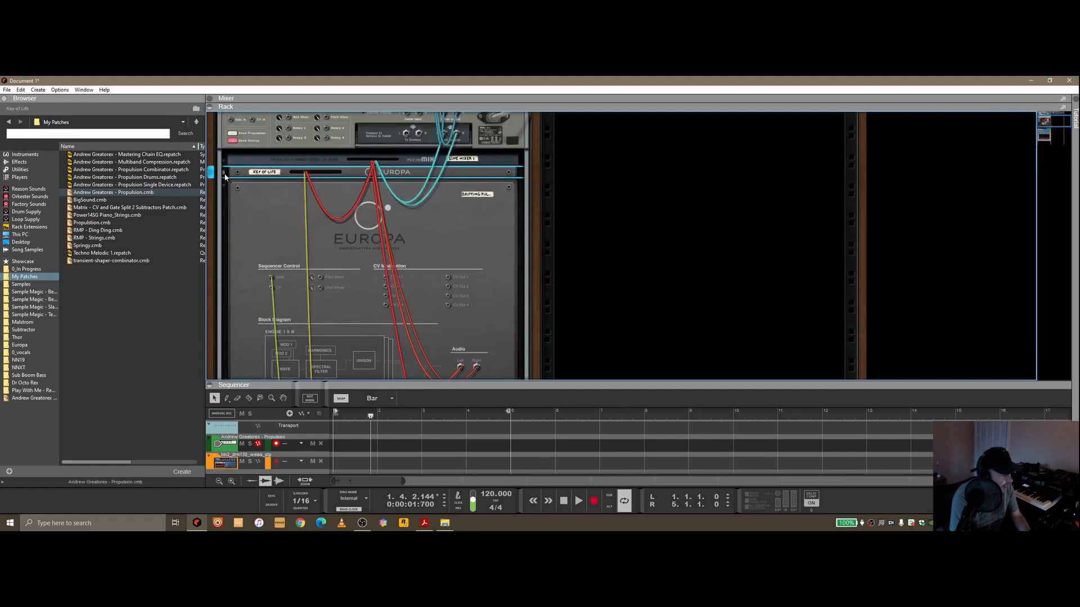
scroll(440, 235, down, 8)
scroll(422, 257, down, 5)
- Start song playback of the Combinator and look over its synthesizers' front panels
key(space)
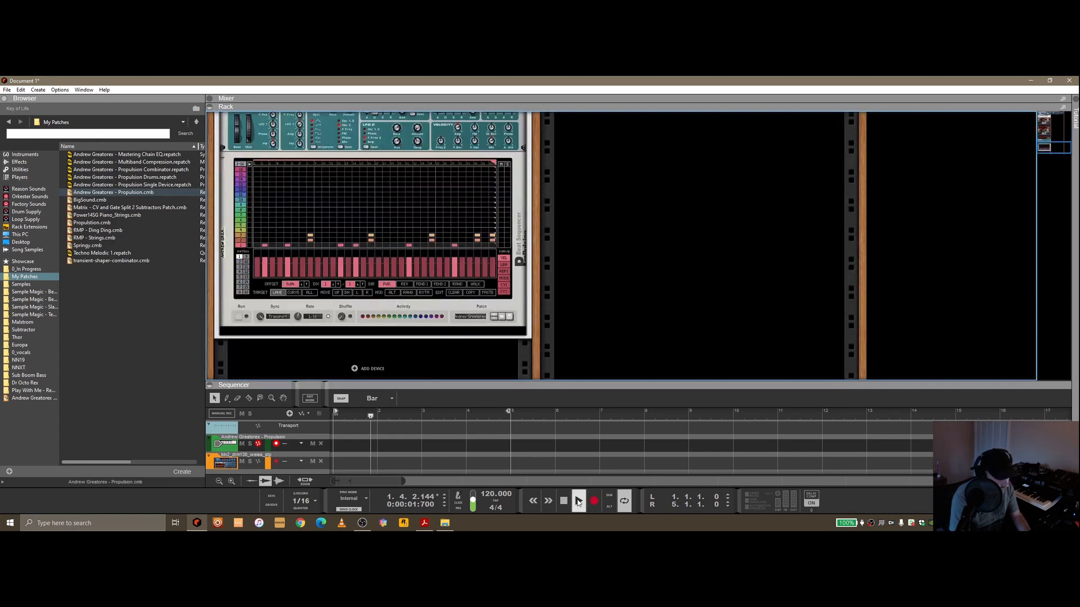
scroll(495, 235, up, 6)
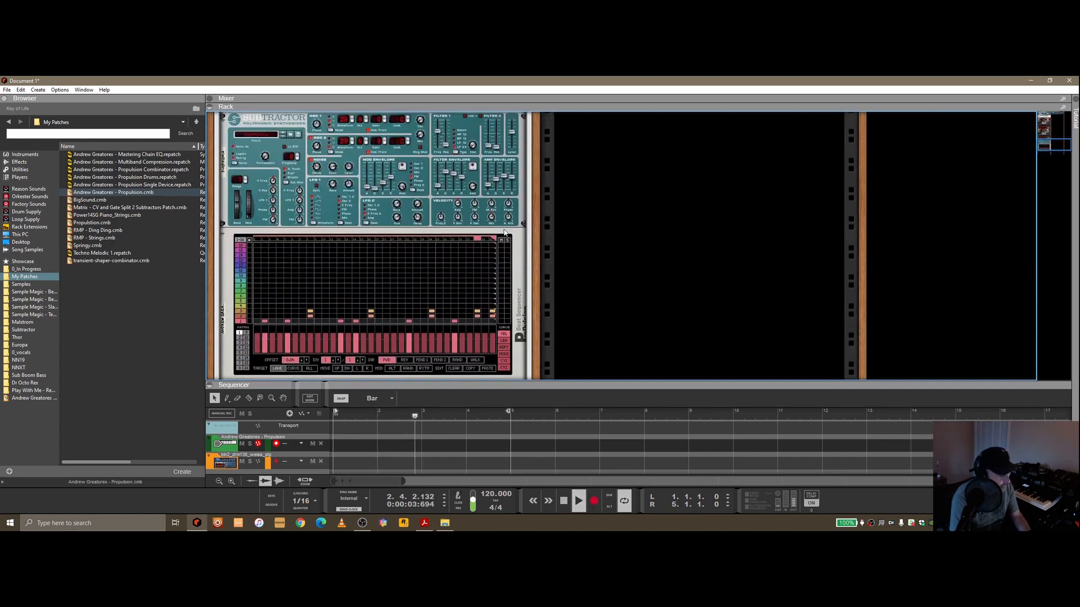
scroll(481, 240, down, 2)
scroll(338, 233, up, 8)
scroll(356, 234, up, 10)
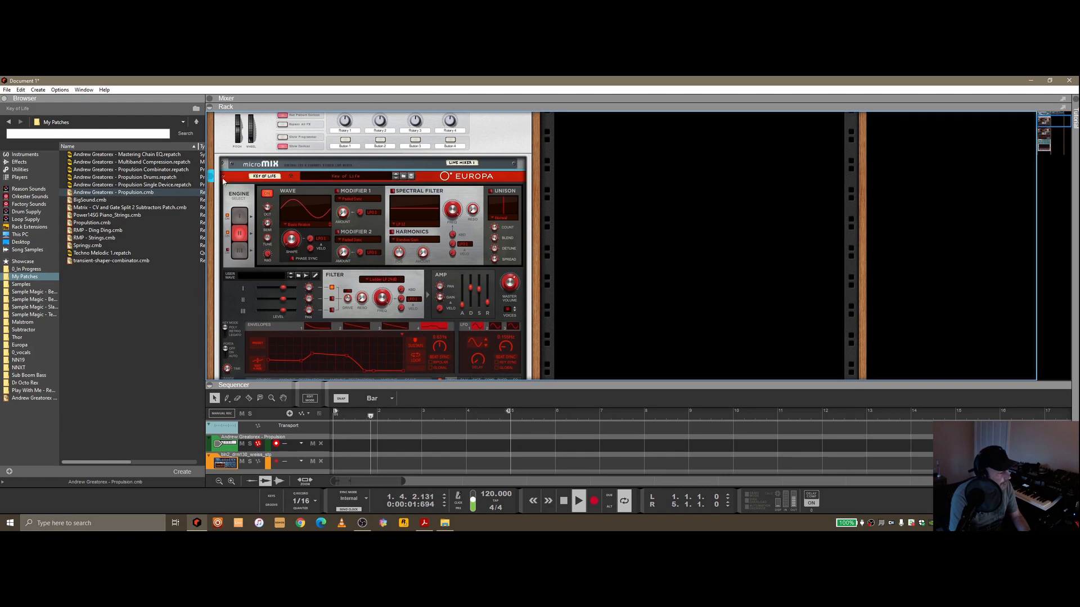
- Collapse both Europas and the SubTractor above the Propulsion sequencer
click(224, 176)
click(223, 189)
click(223, 202)
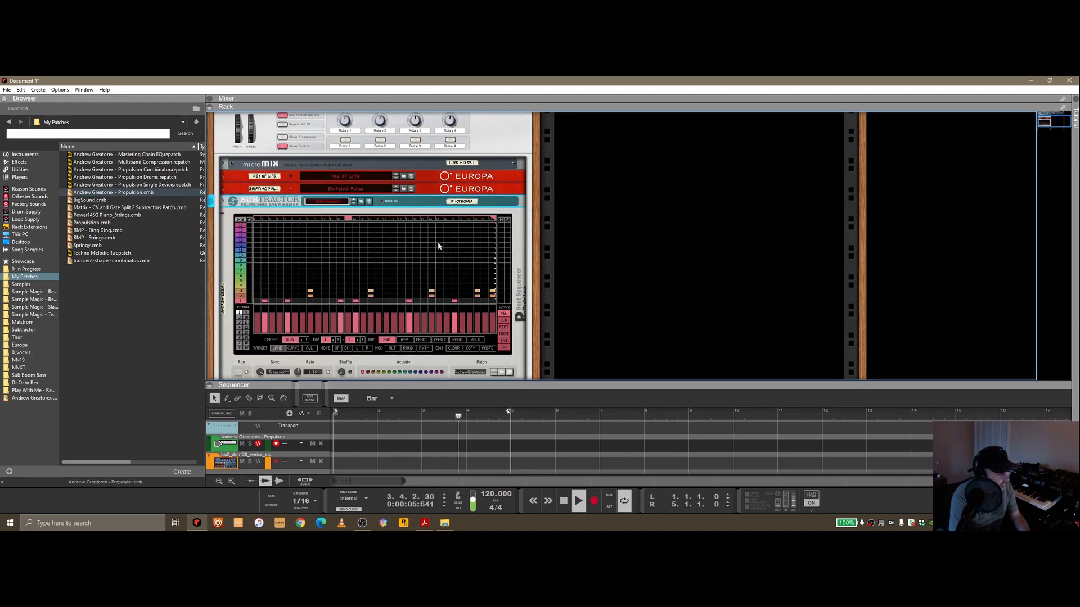
- Add a Malström synthesizer below the Propulsion sequencer inside the Combinator and check its rear audio cabling
scroll(435, 250, down, 1)
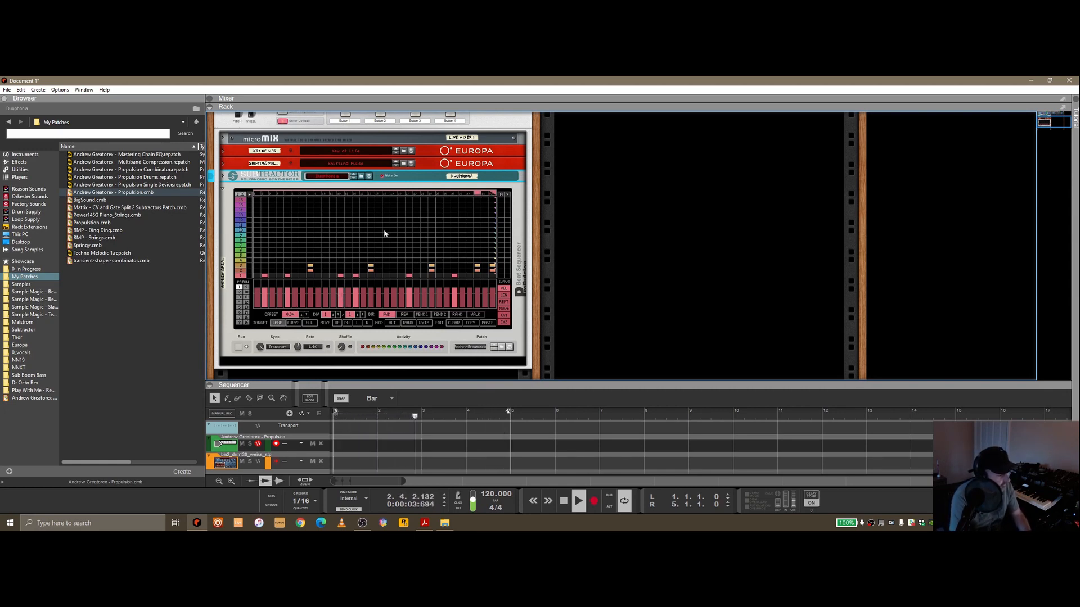
scroll(385, 230, down, 1)
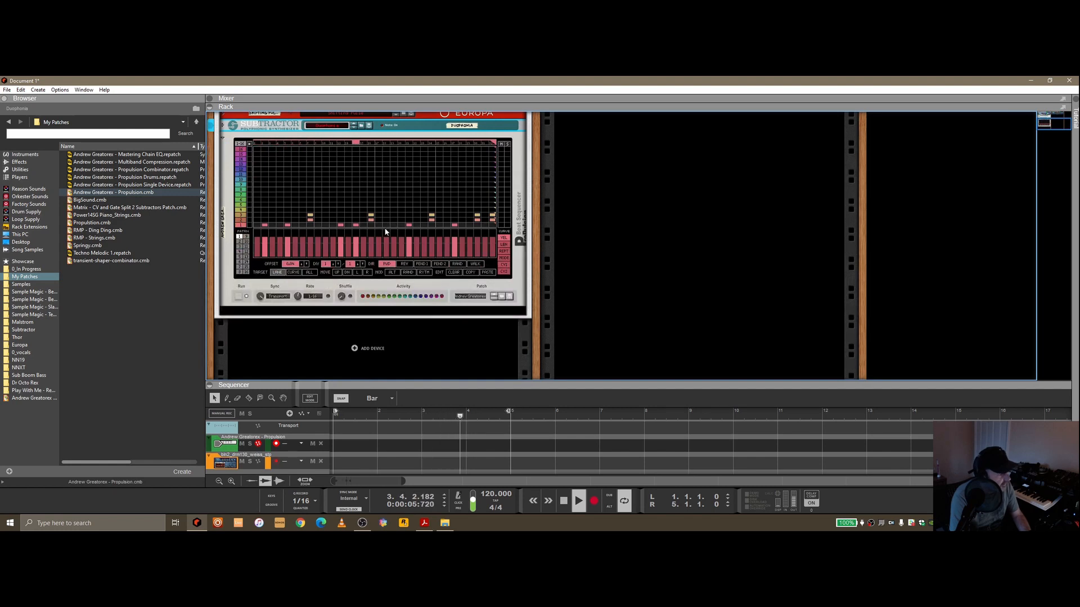
click(17, 153)
scroll(177, 301, down, 5)
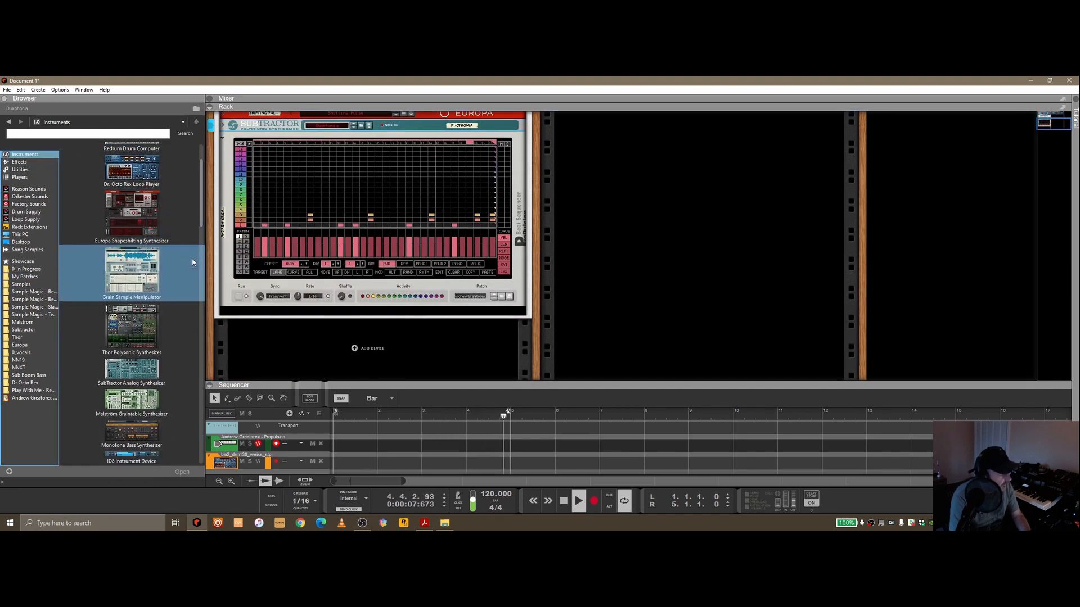
scroll(185, 318, down, 1)
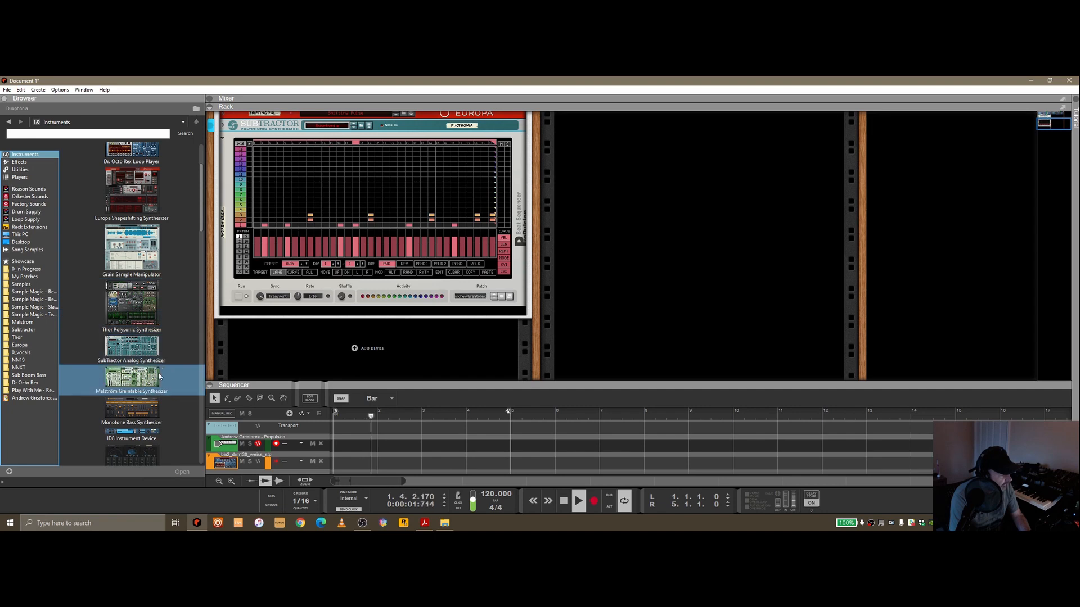
mouse_move(134, 381)
mouse_down()
mouse_move(292, 354)
mouse_move(392, 302)
mouse_up()
key(Tab)
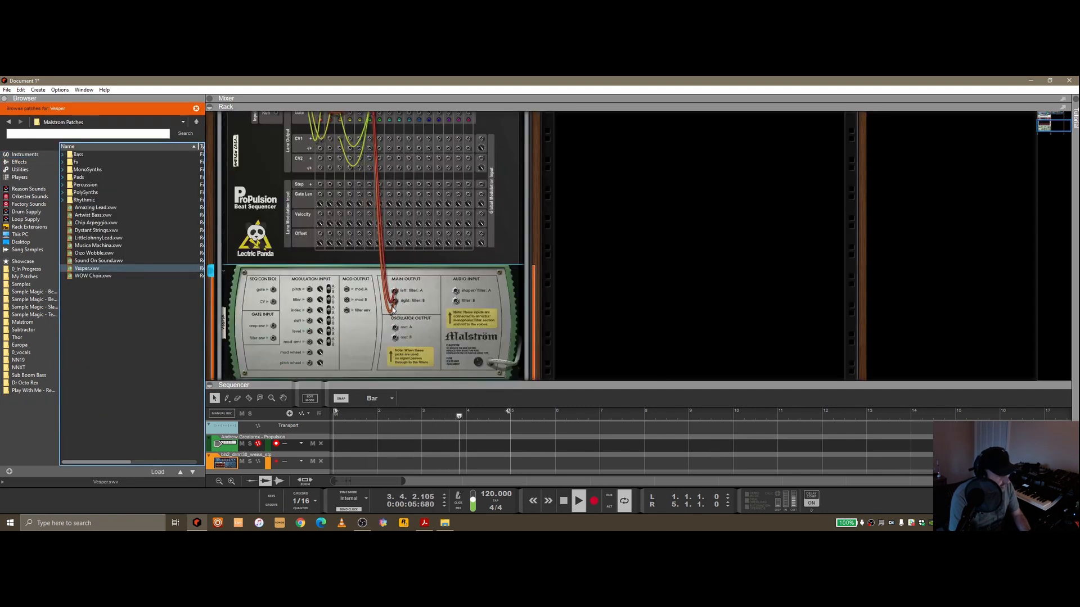
scroll(417, 290, up, 3)
scroll(417, 289, up, 1)
key(Tab)
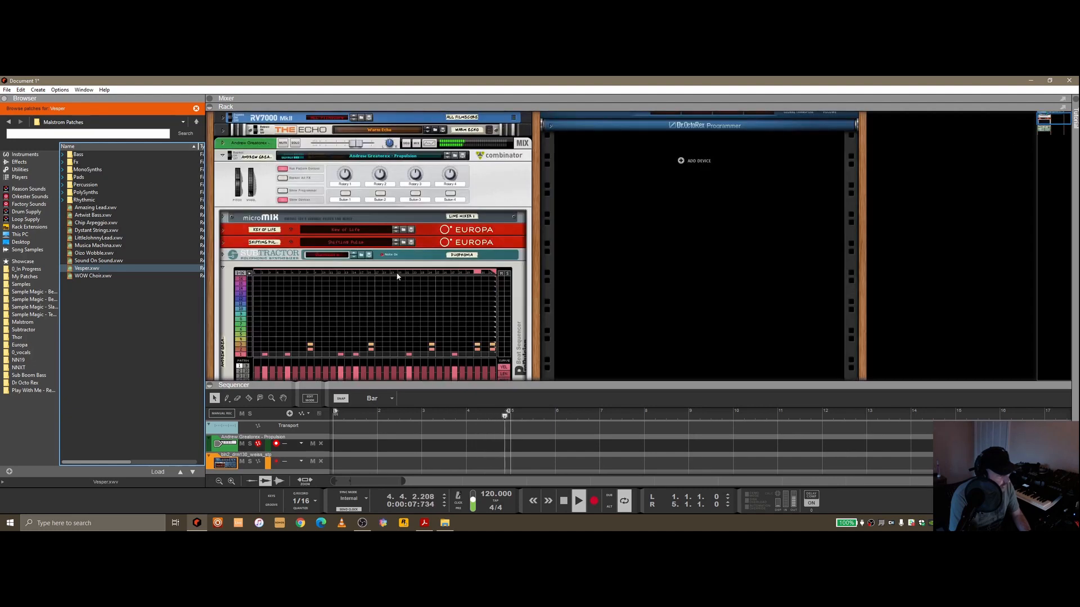
- Examine the line mixer's rear connections to trace the audio cables from the Combinator's synthesizers
key(Tab)
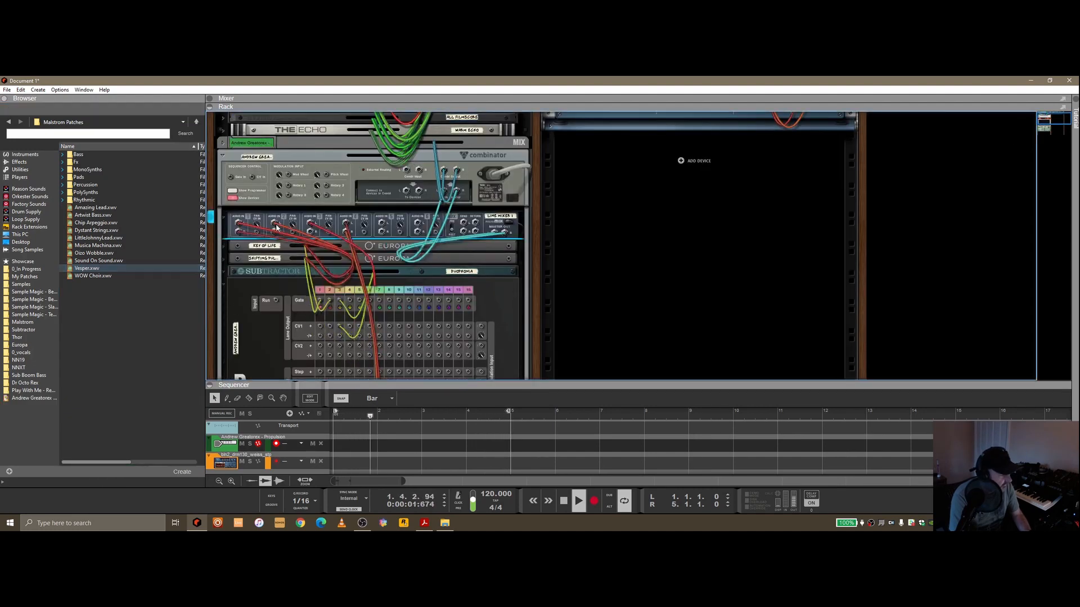
key(Tab)
key(Tab)
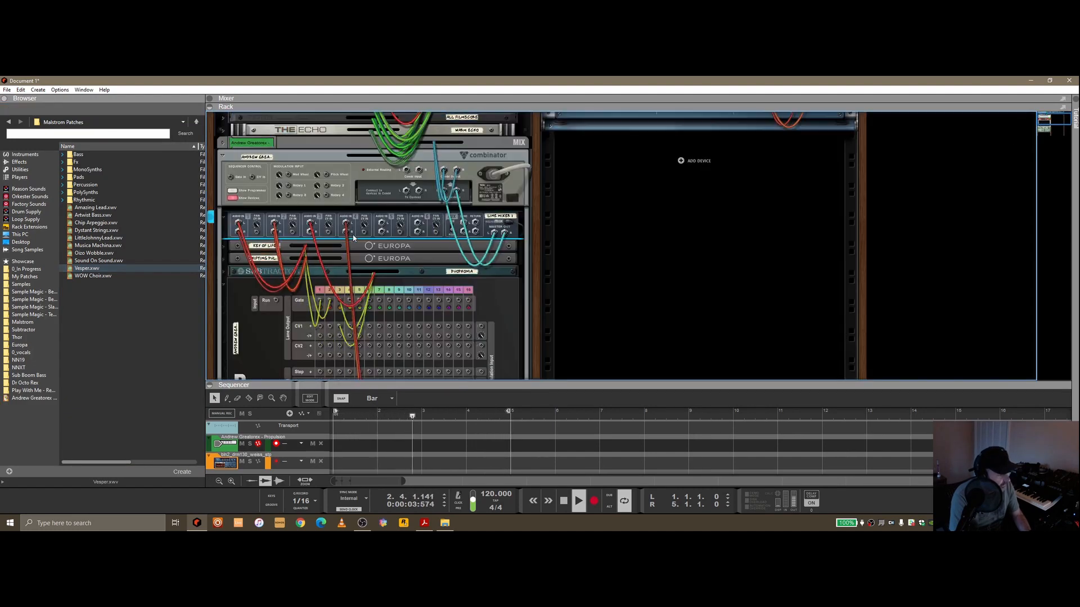
key(Tab)
key(Tab)
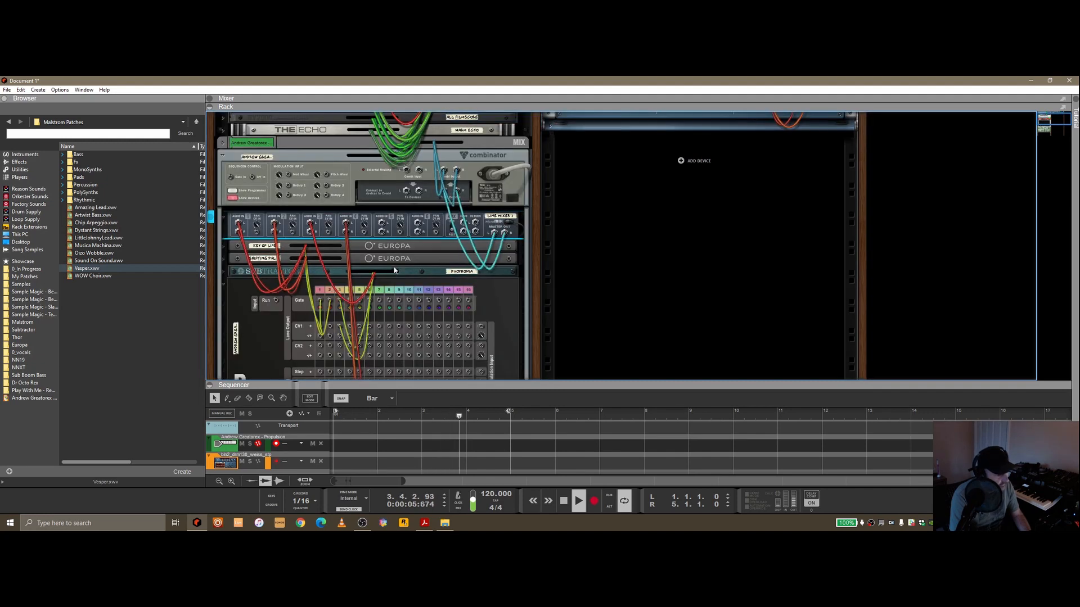
- Move the Malström between the SubTractor and the Propulsion sequencer, and cable lane 4's gate output to its sequencer gate input
scroll(386, 266, down, 5)
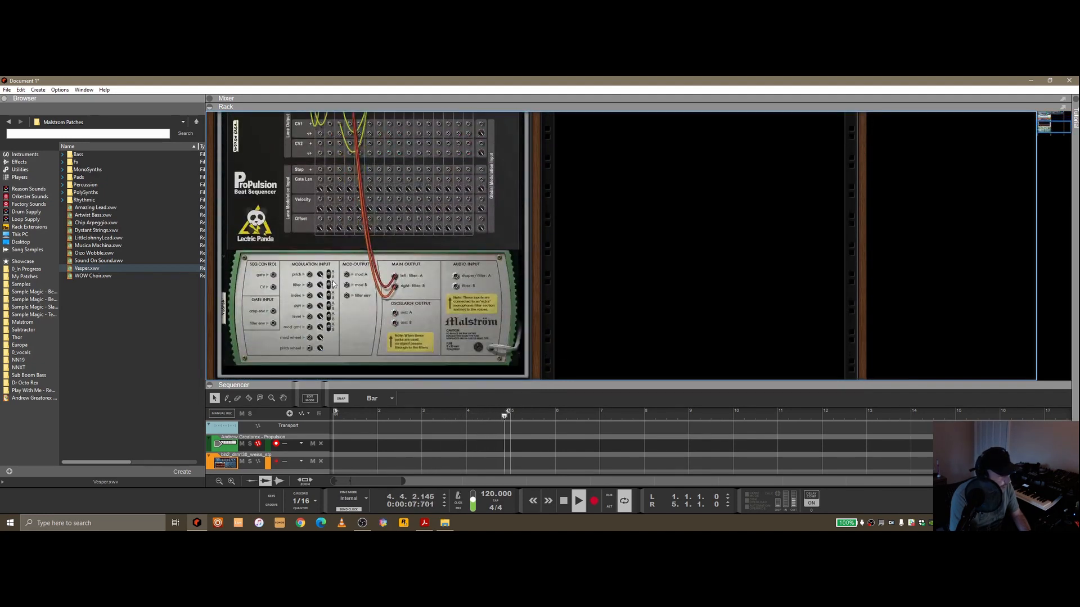
drag(228, 272, 244, 174)
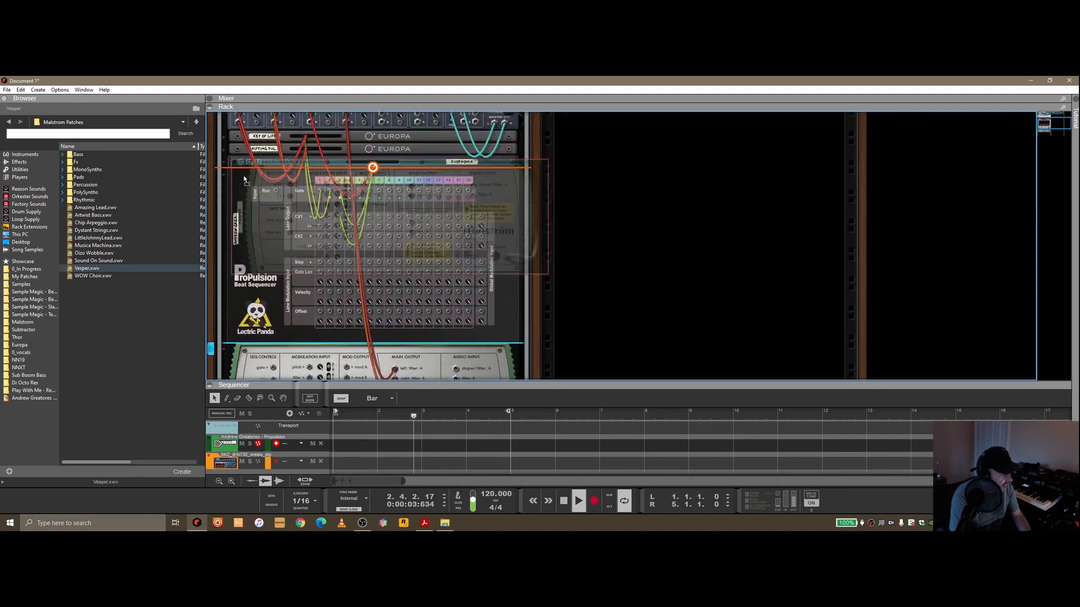
drag(349, 308, 272, 192)
key(Tab)
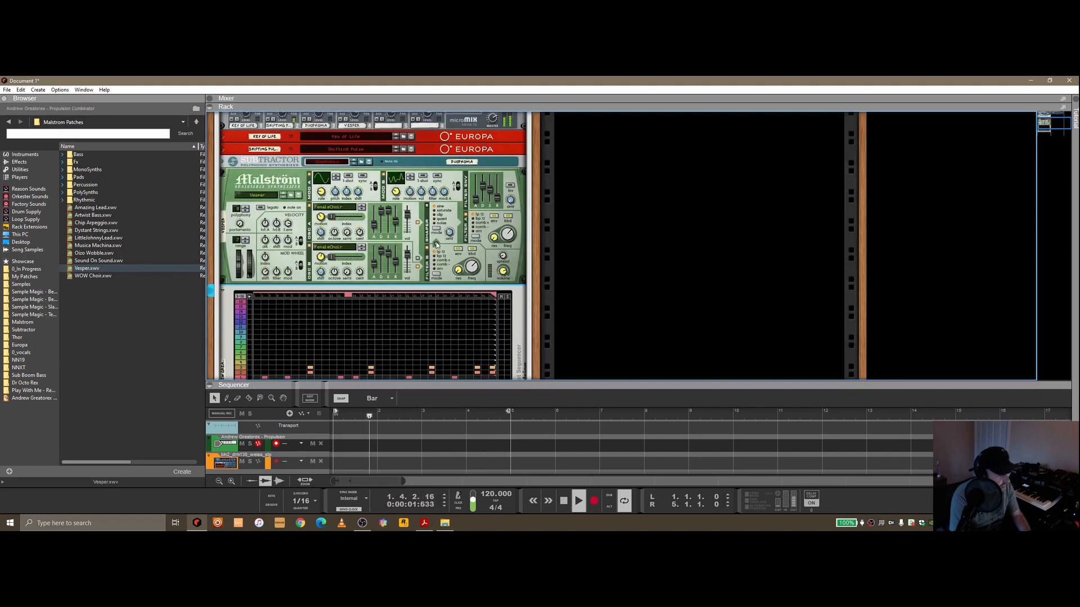
- Add a lane 4 note near the pattern's end and load the Android Vox patch from the MonoSynths folder into the Malström
scroll(436, 245, down, 2)
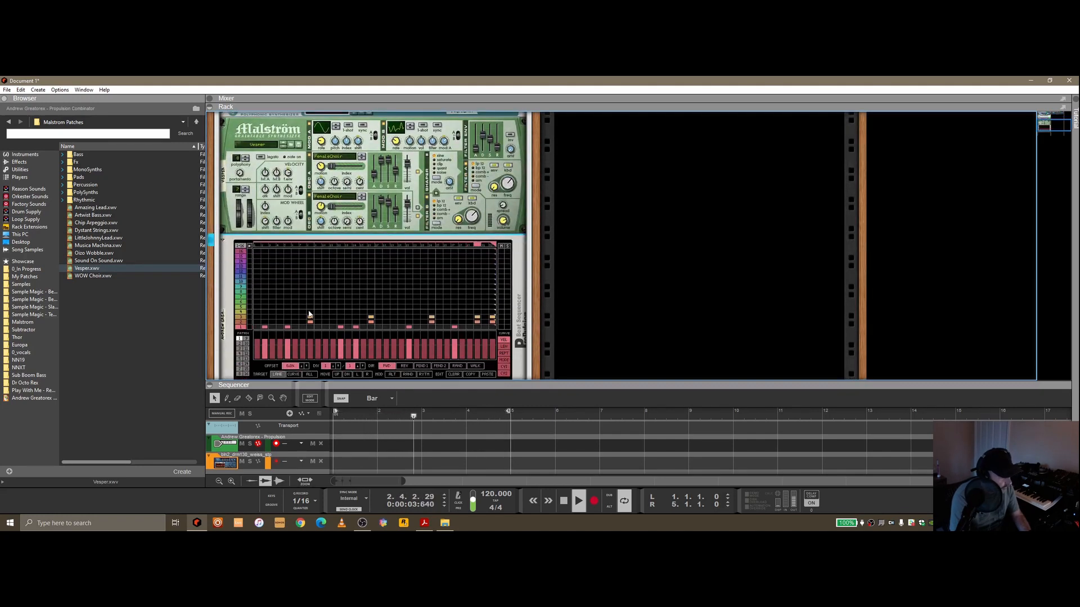
click(462, 312)
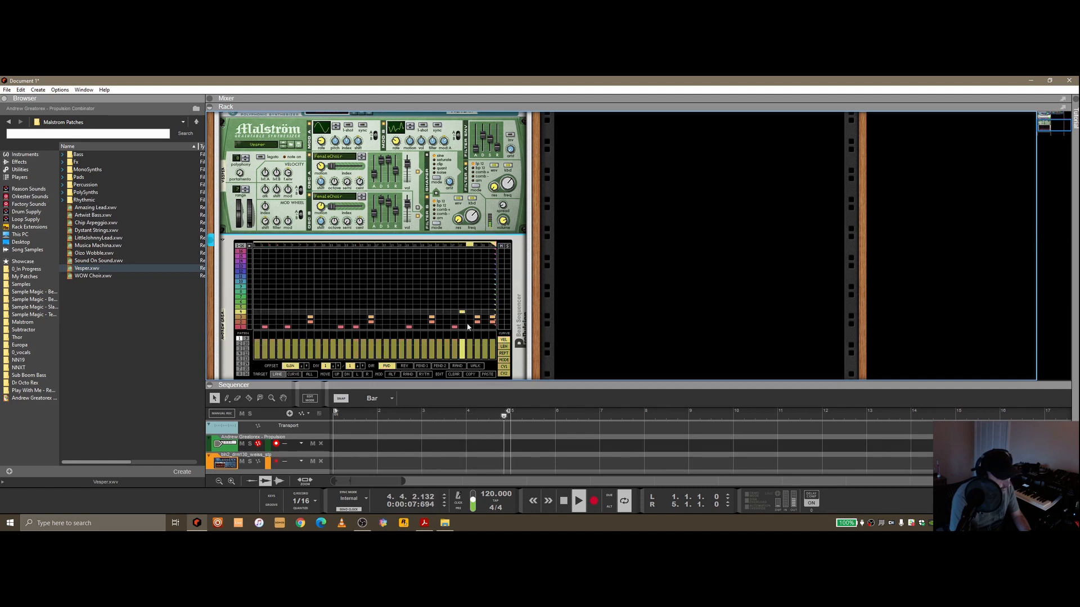
click(292, 146)
double_click(87, 169)
click(104, 215)
key(Up)
key(Up)
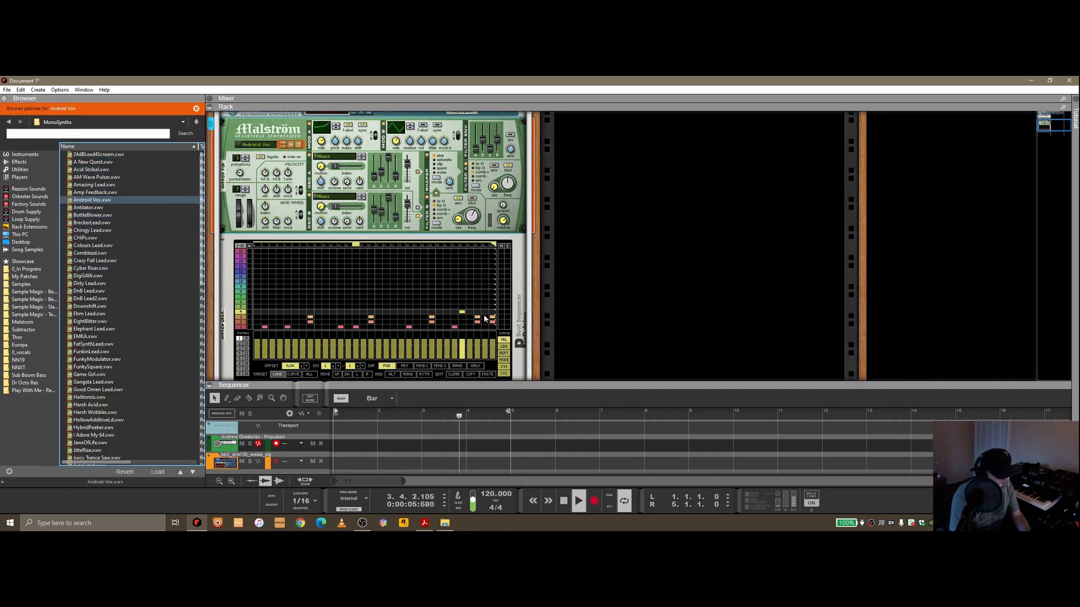
- Add another lane 4 note three steps after the first one and stop song playback
click(485, 312)
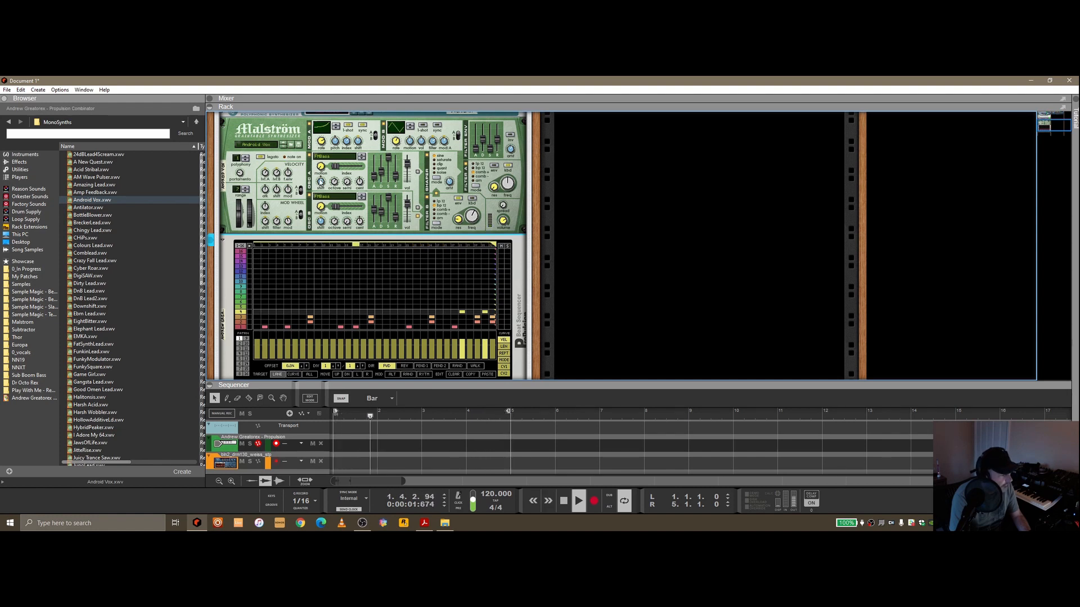
click(335, 187)
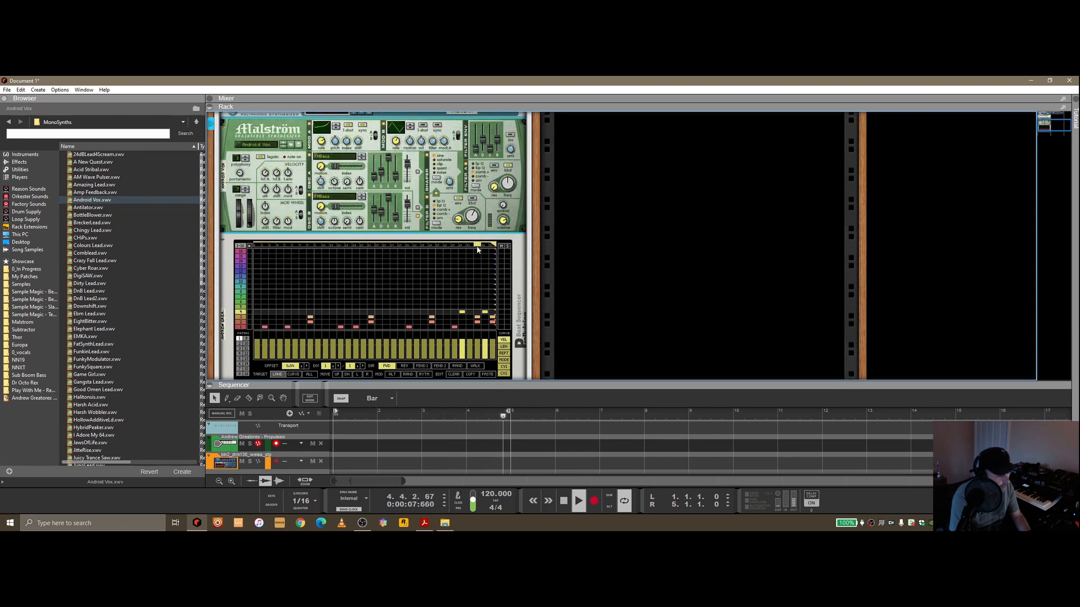
scroll(477, 245, down, 2)
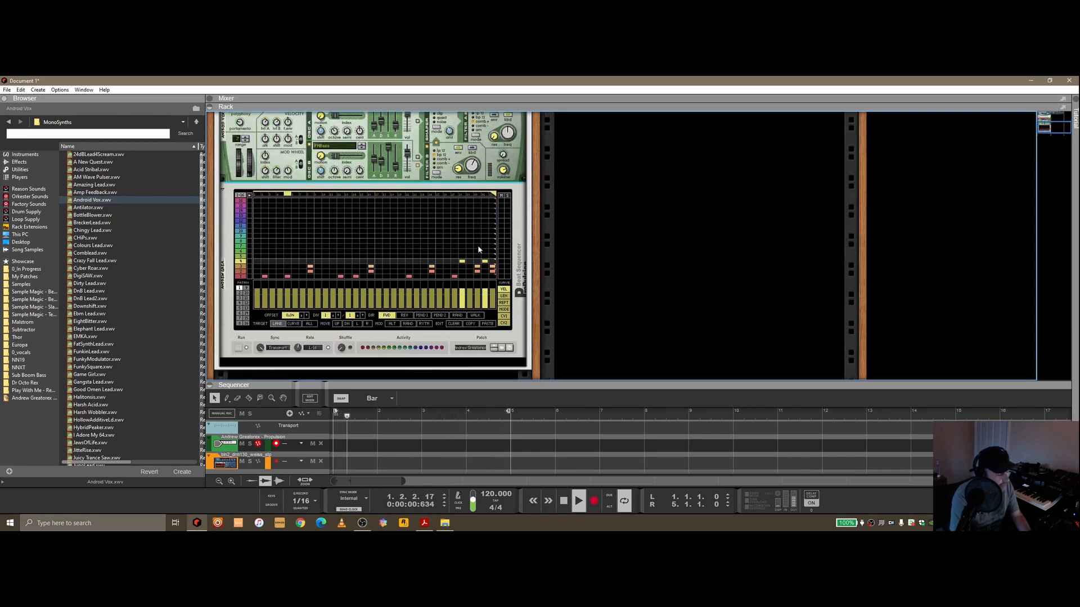
click(566, 501)
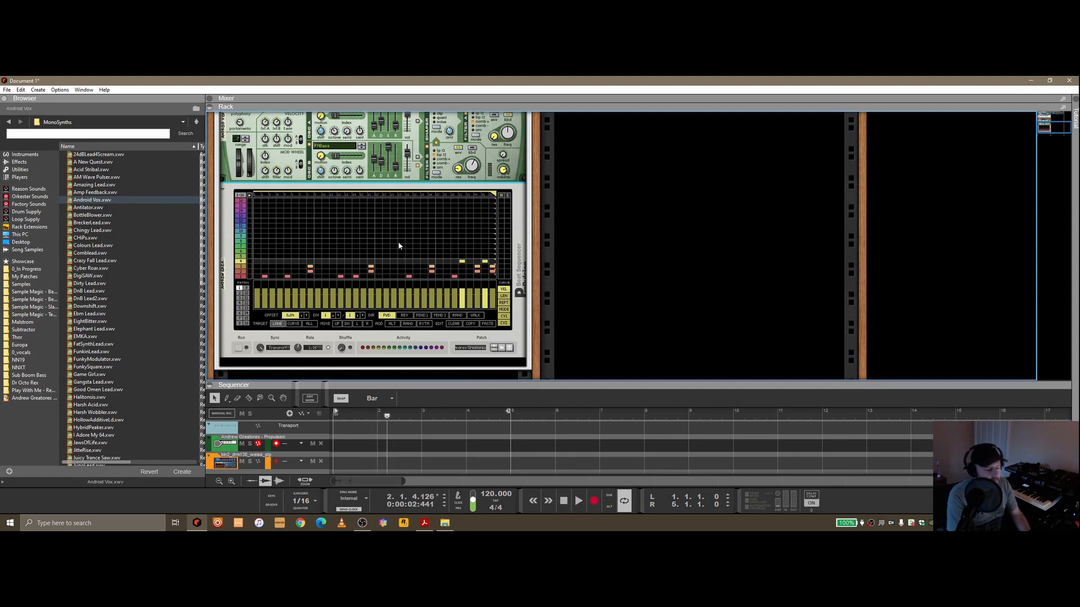
- Collapse the Malström above the Propulsion sequencer so the whole pattern grid can be viewed
scroll(398, 246, up, 10)
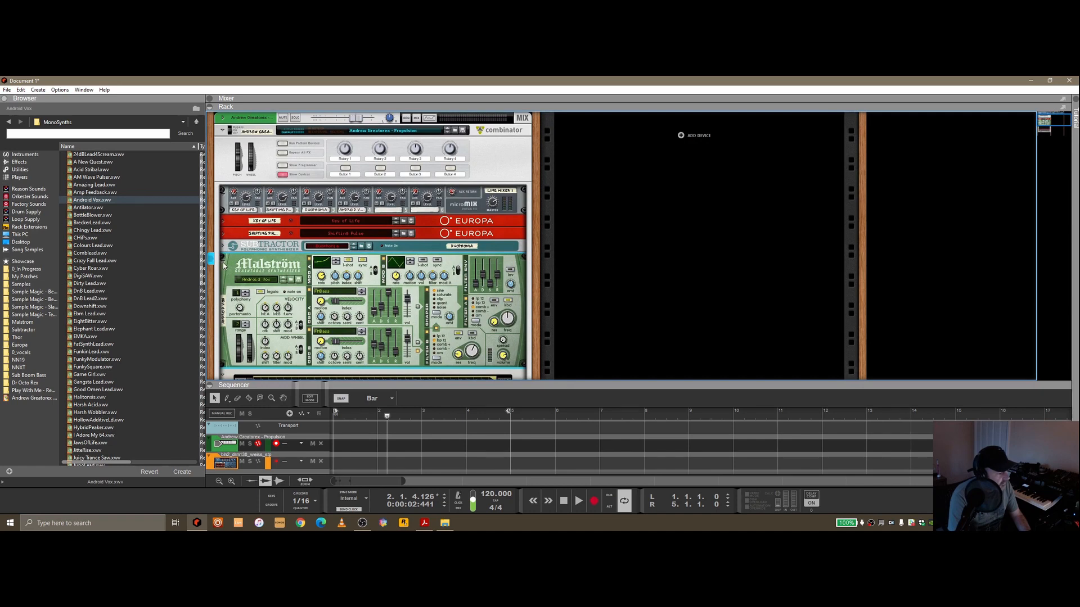
click(223, 263)
scroll(332, 290, down, 2)
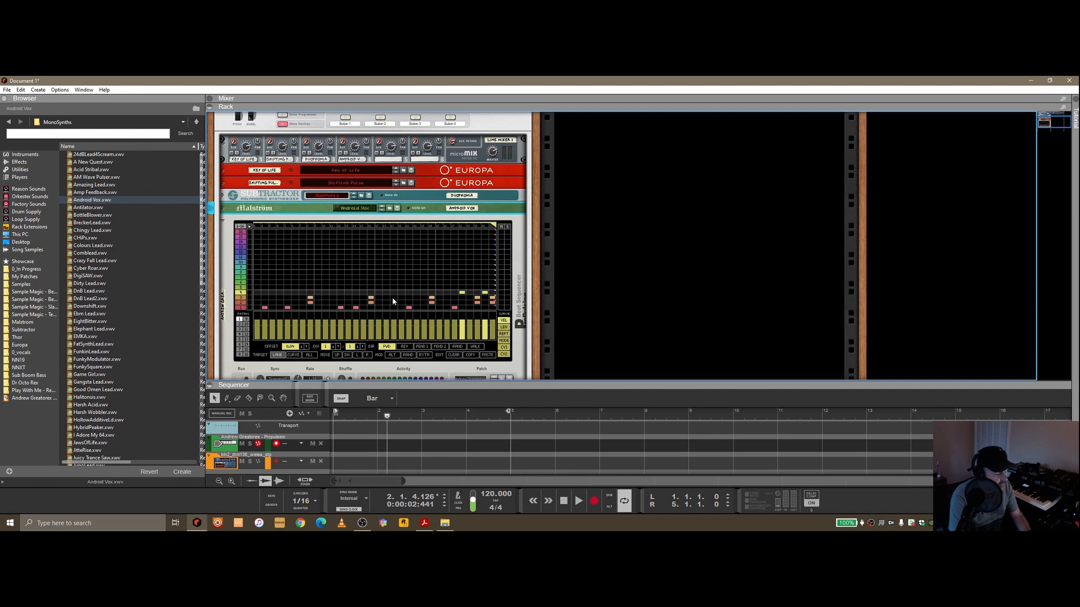
scroll(311, 267, down, 1)
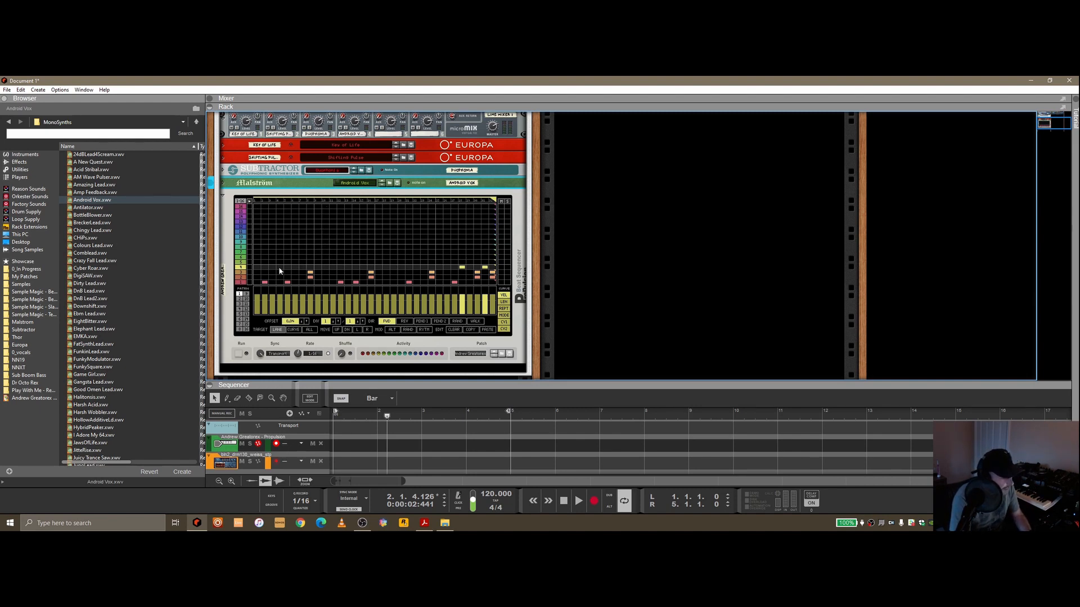
- Shift lane 4's pattern one step to the left and back to the right
click(241, 268)
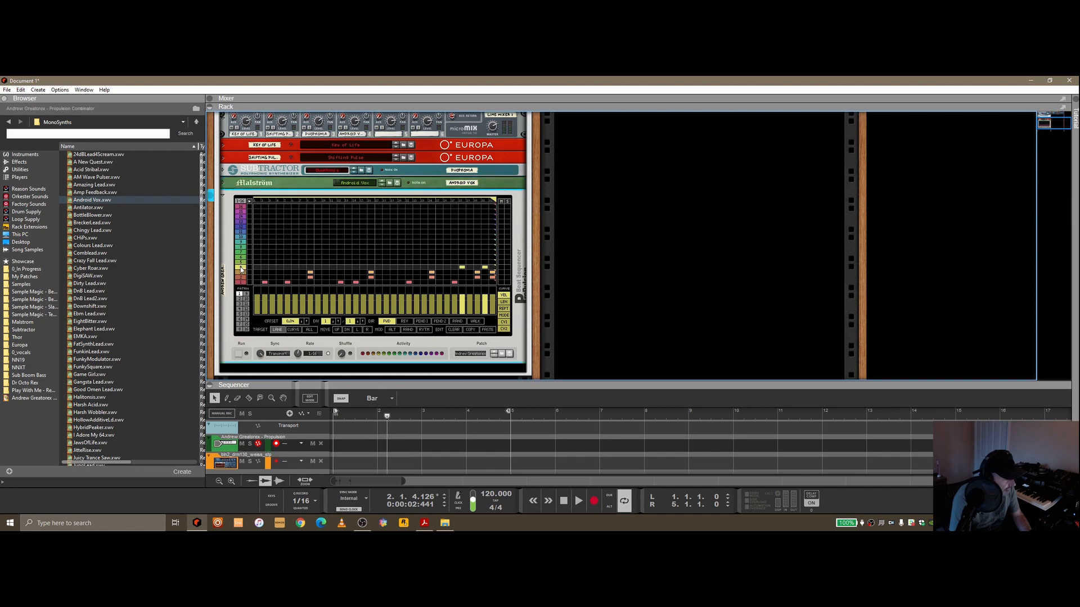
click(358, 330)
click(368, 332)
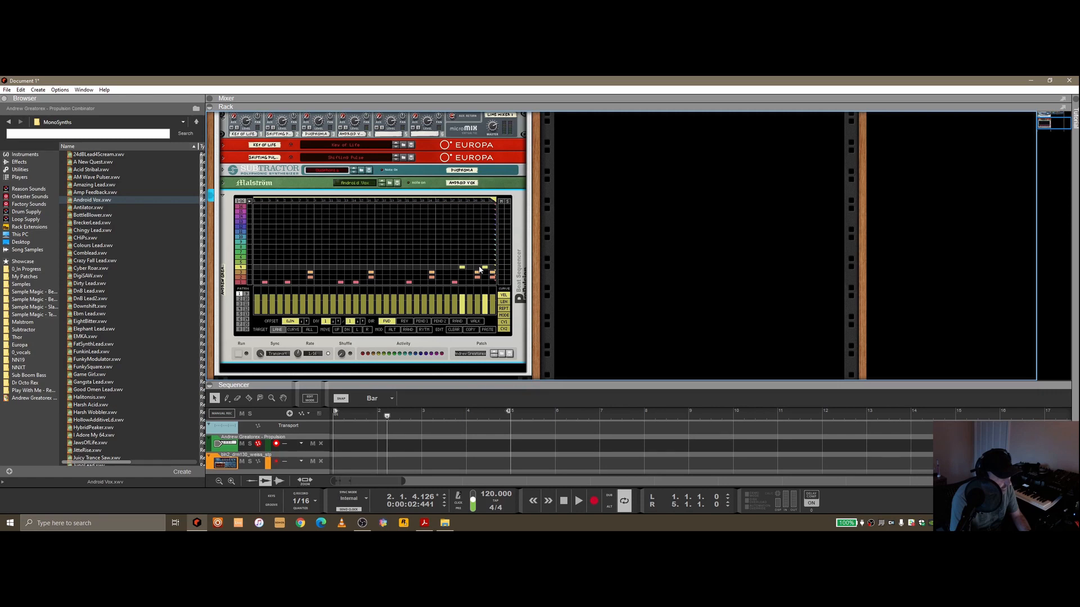
- Play the sequence while temporarily soloing lane 1 and muting lane 4, and stop playback
click(593, 500)
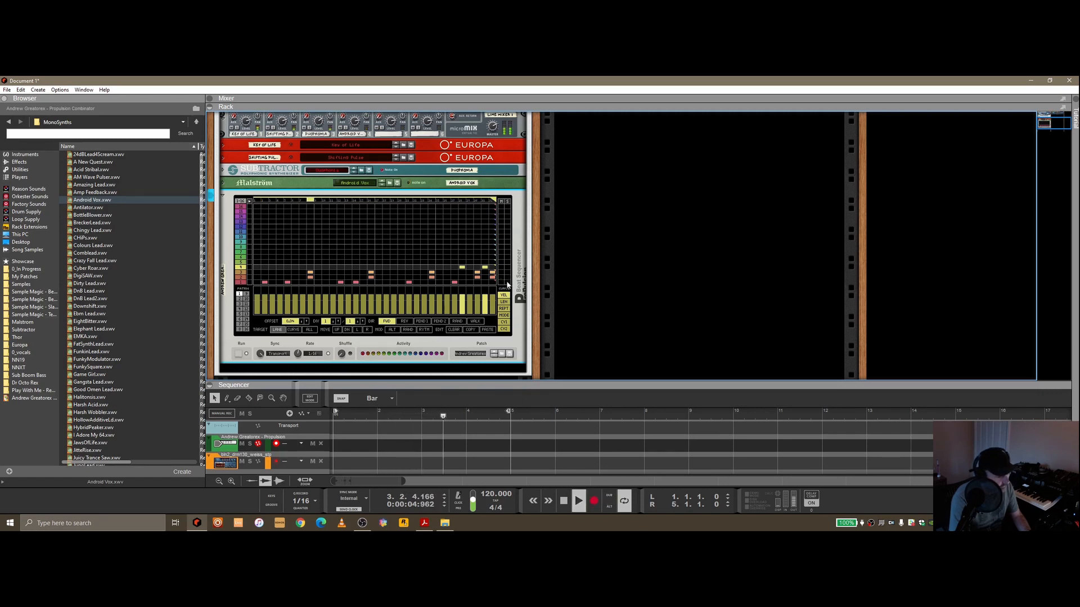
click(507, 283)
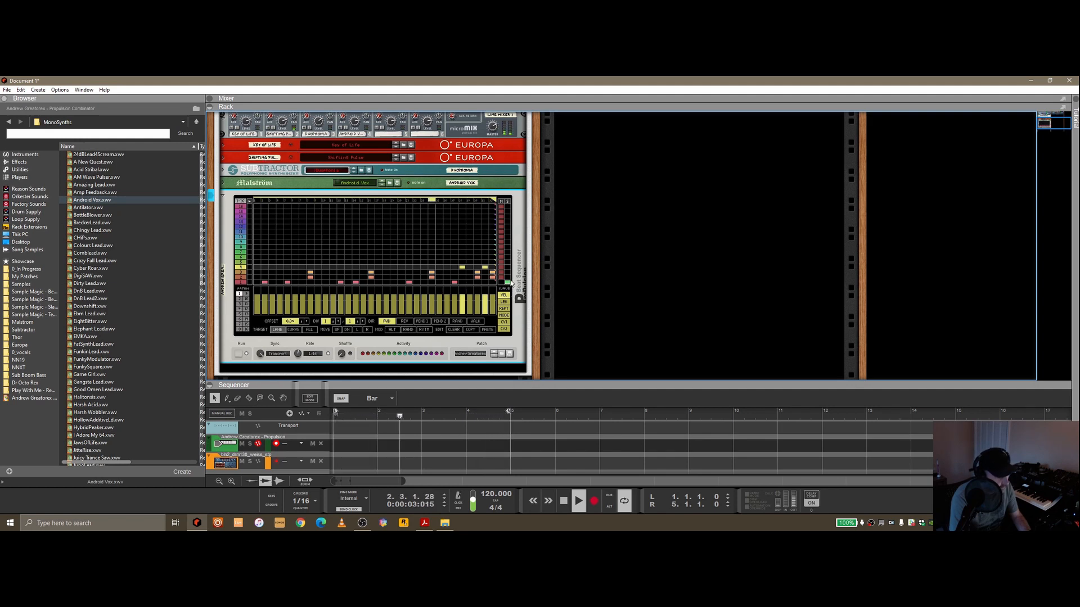
click(507, 282)
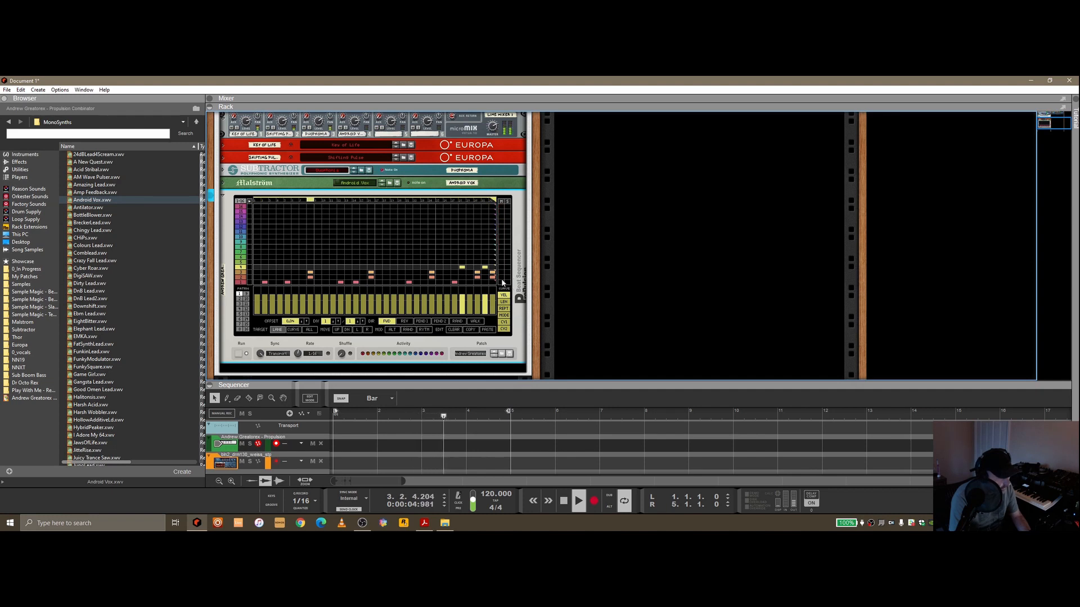
click(501, 267)
click(250, 281)
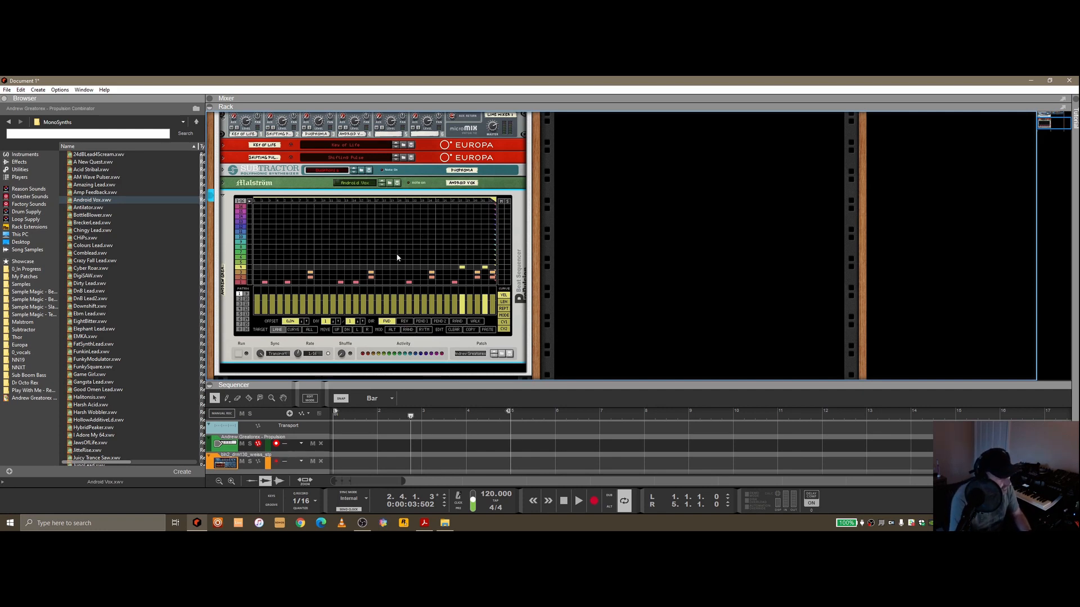
- Expand the Malström from the rack's rear and examine its sequencer control and modulation inputs
key(Tab)
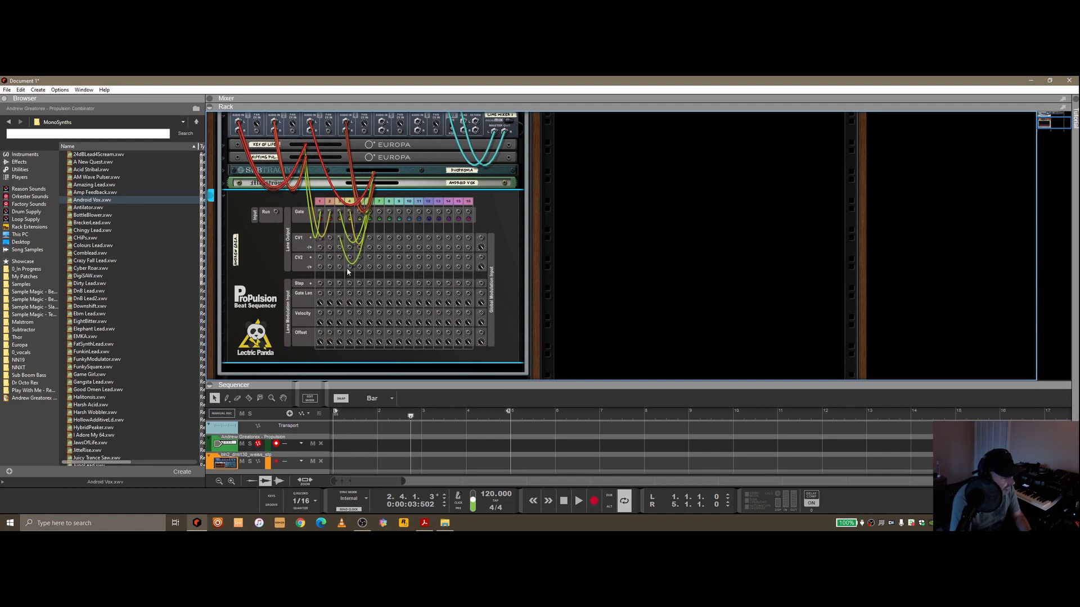
click(225, 184)
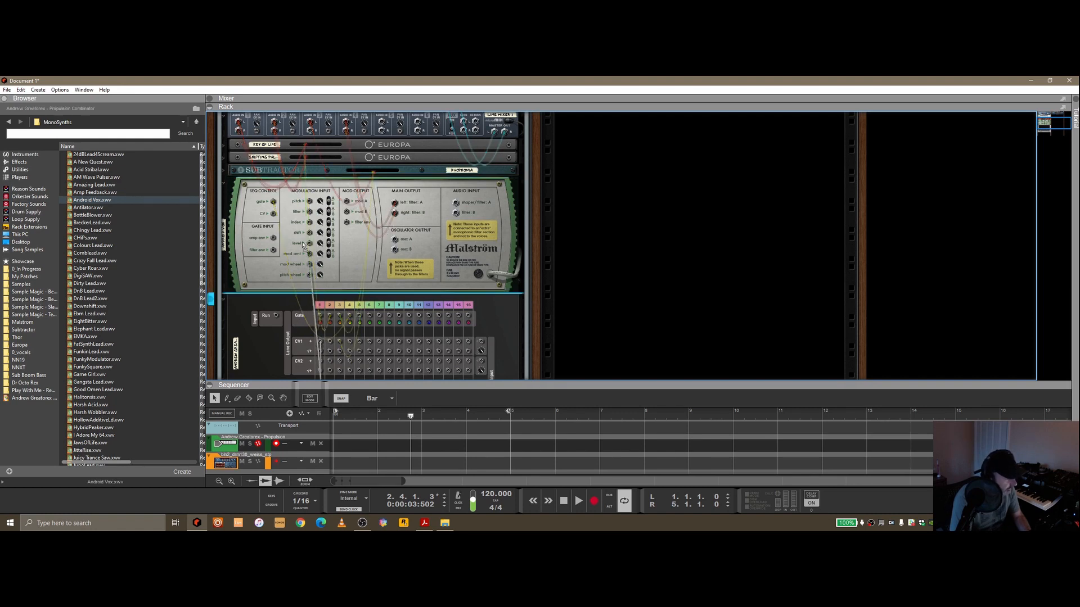
click(281, 194)
key(Tab)
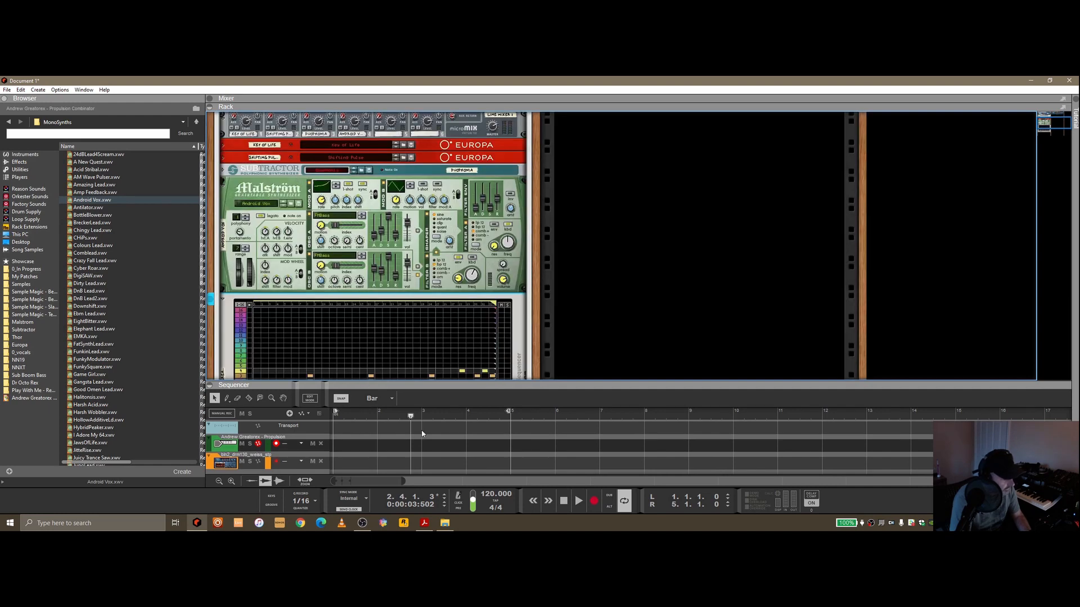
- Play the sequence to listen to the Malström driven by lane 4, and stop playback
click(579, 501)
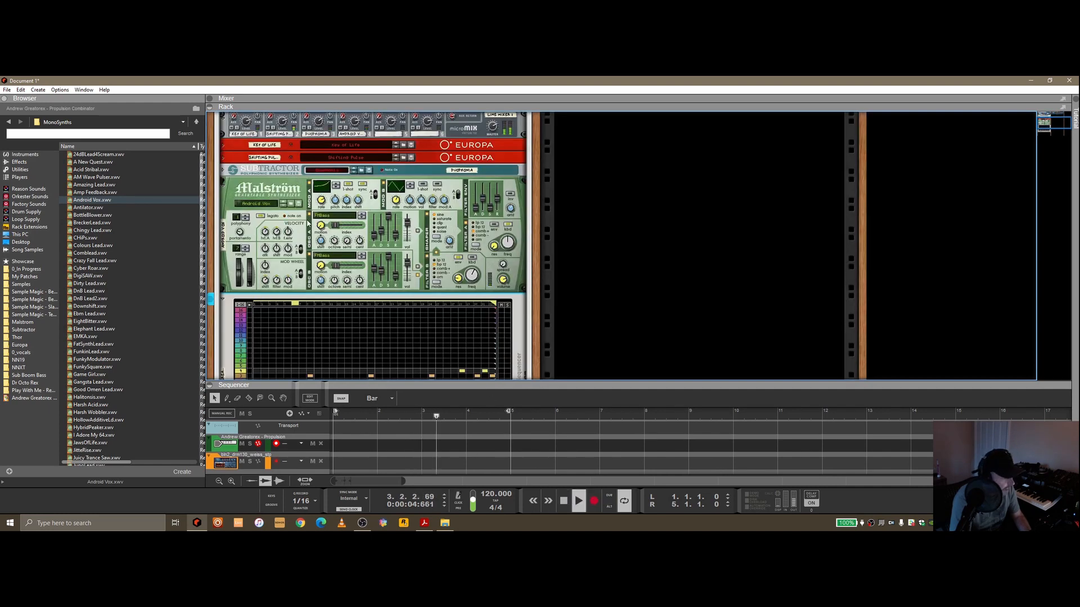
scroll(494, 319, down, 5)
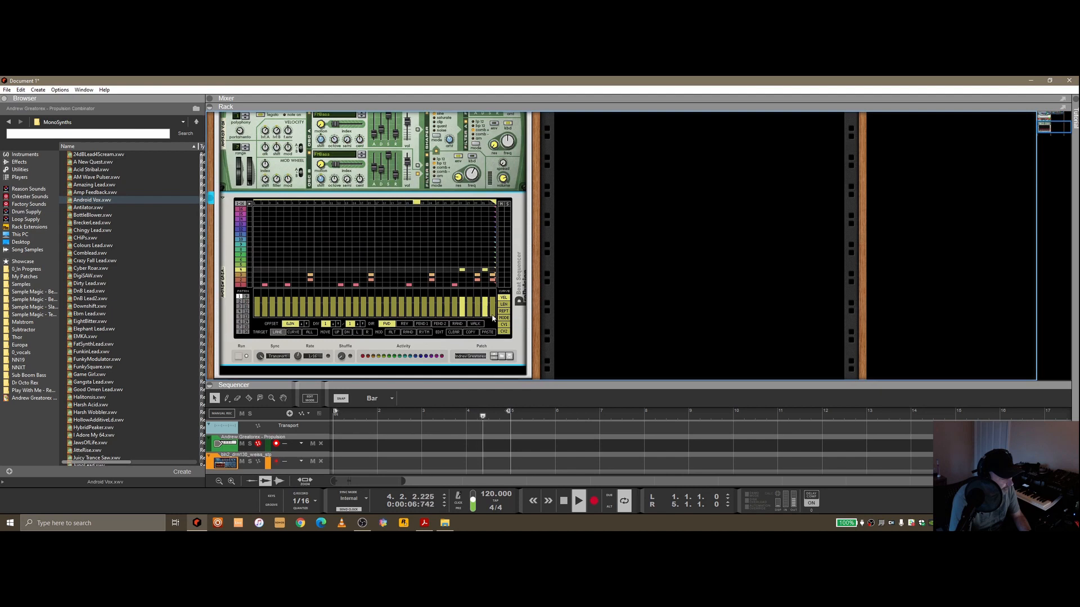
scroll(484, 279, up, 1)
click(508, 179)
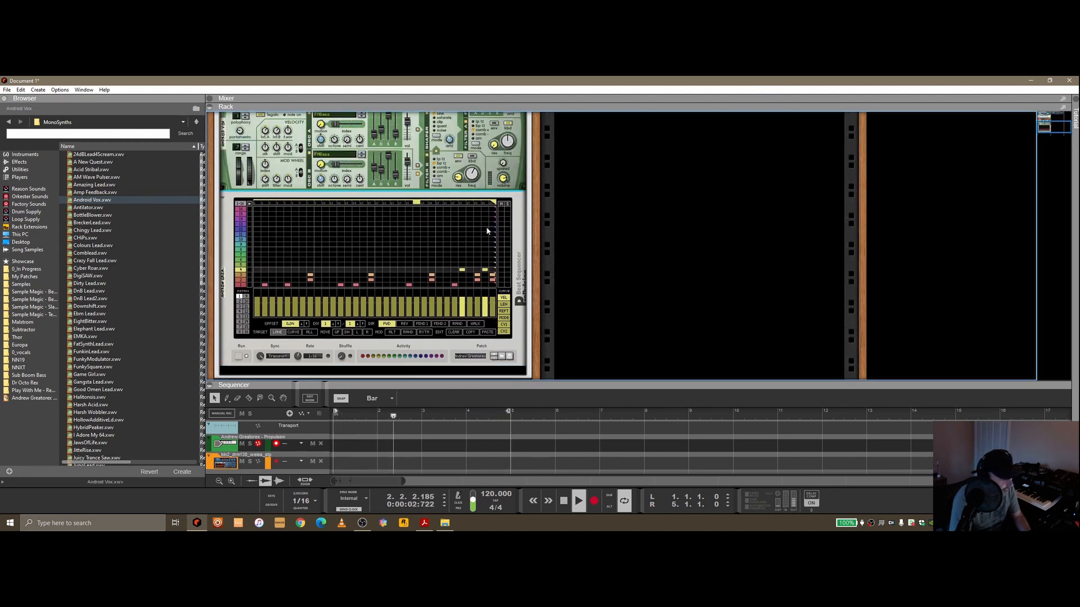
scroll(472, 265, down, 1)
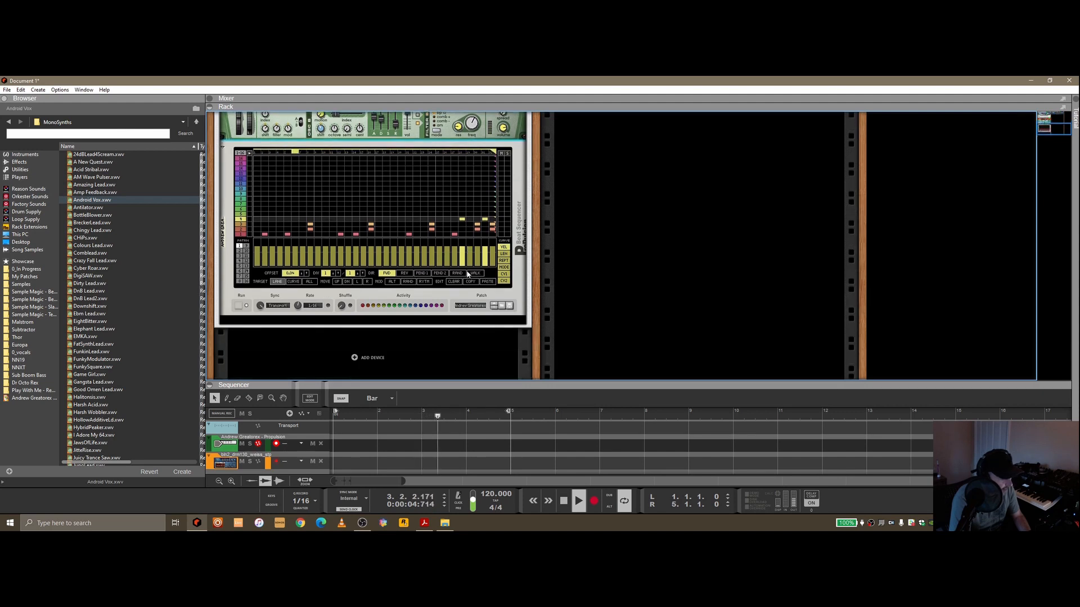
scroll(472, 266, up, 2)
click(564, 501)
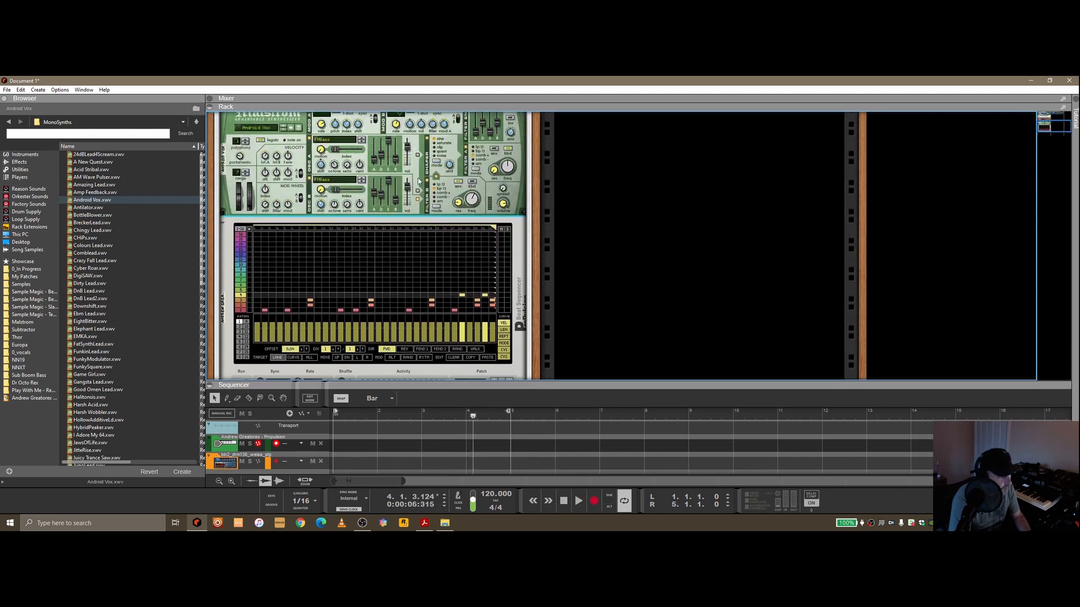
- Select lane 1 in the Propulsion sequencer and alter its pattern several times with the ALT modifier
scroll(417, 227, down, 1)
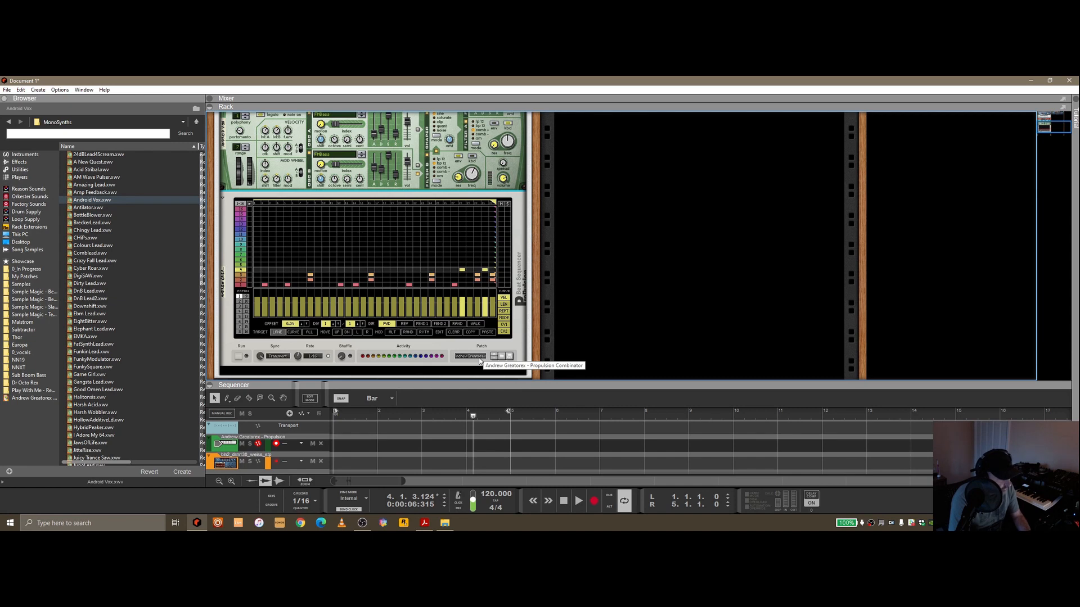
scroll(394, 240, up, 5)
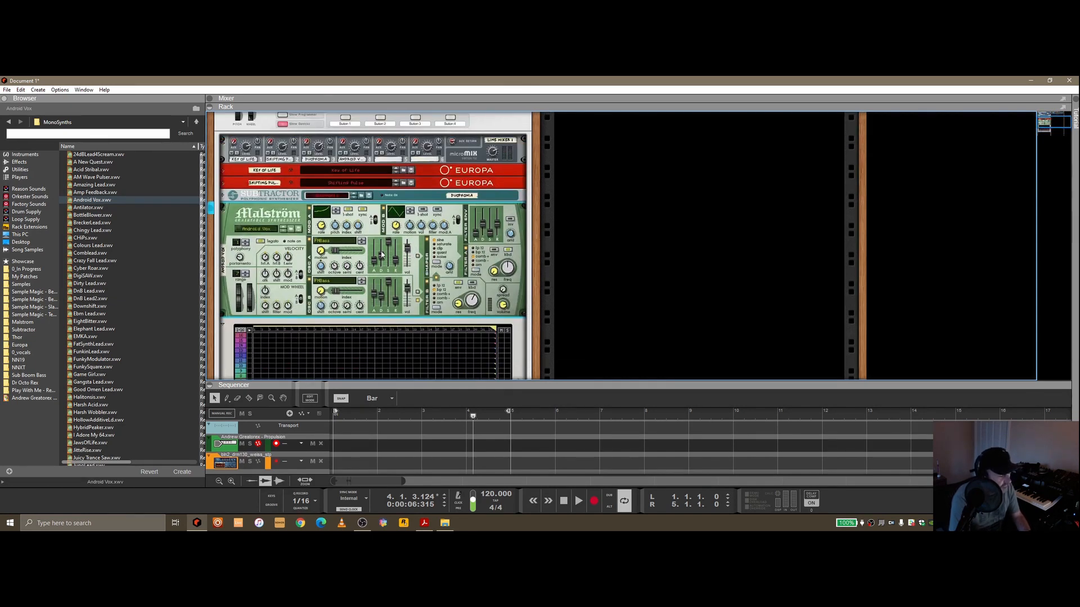
scroll(387, 262, down, 3)
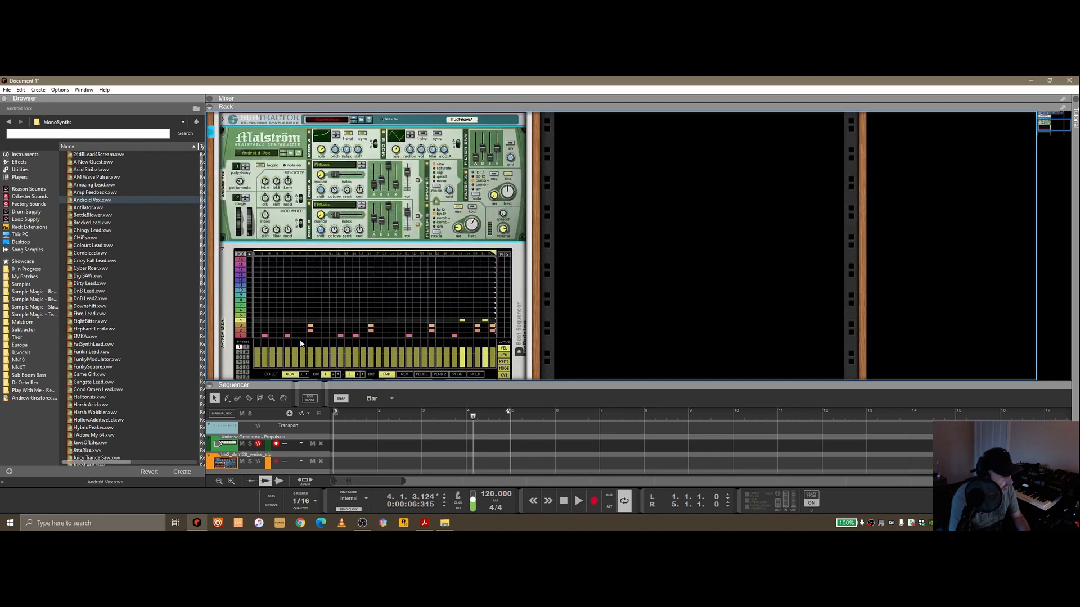
scroll(433, 327, down, 2)
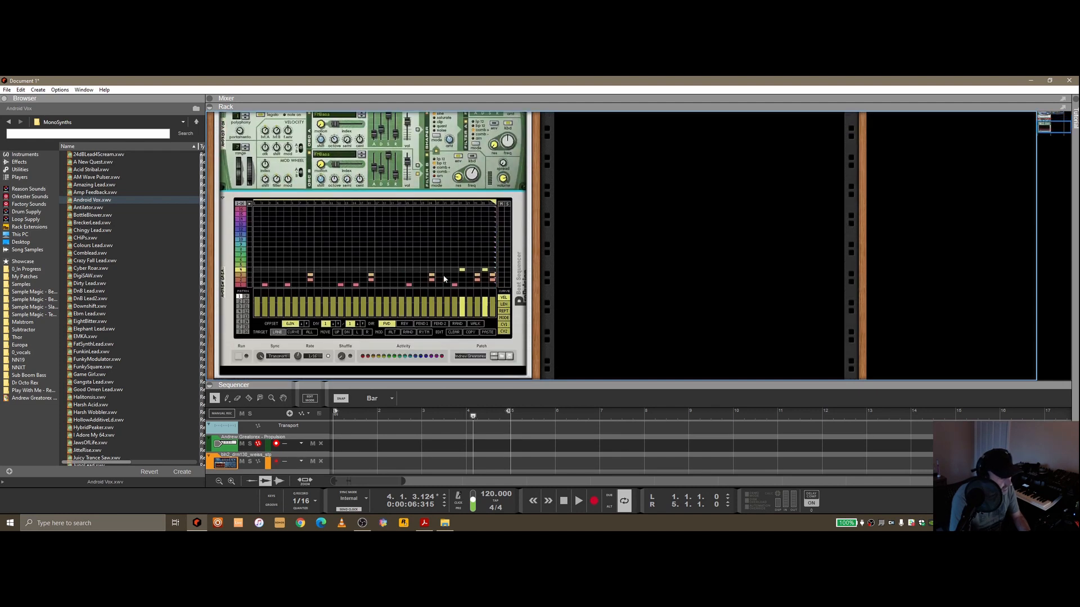
click(241, 286)
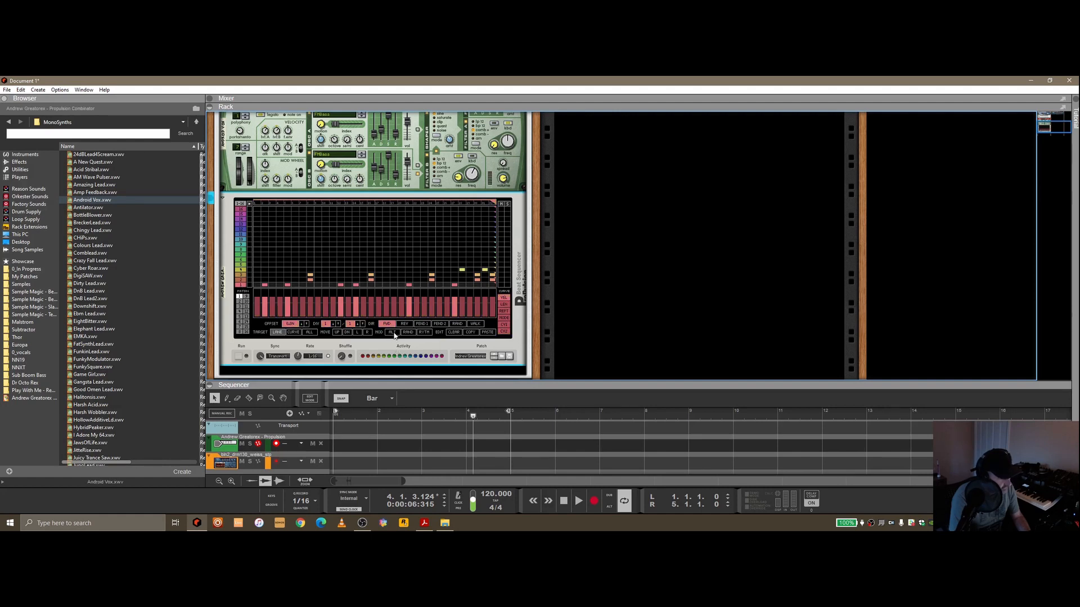
click(392, 331)
click(392, 333)
click(393, 334)
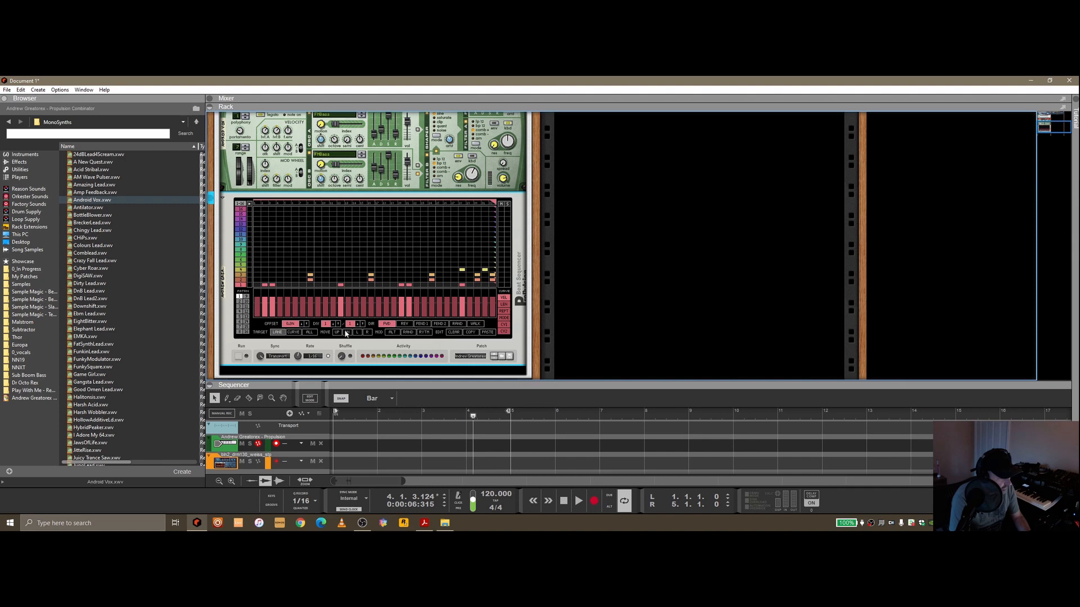
- Switch the sequencer's edit target to CURVE, play the sequence briefly and stop playback
click(294, 332)
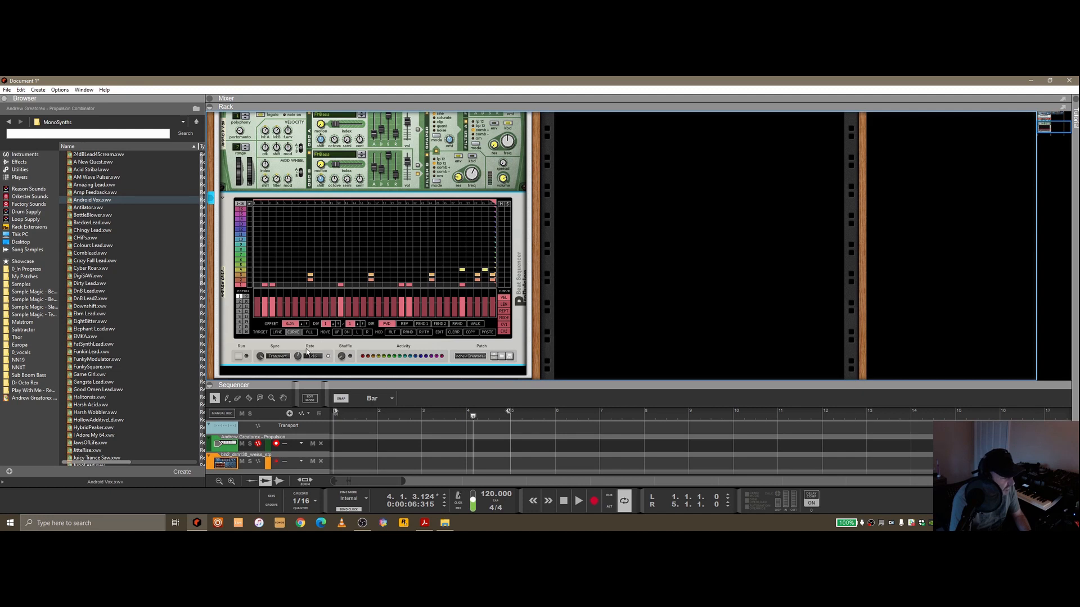
drag(262, 359, 262, 307)
click(579, 501)
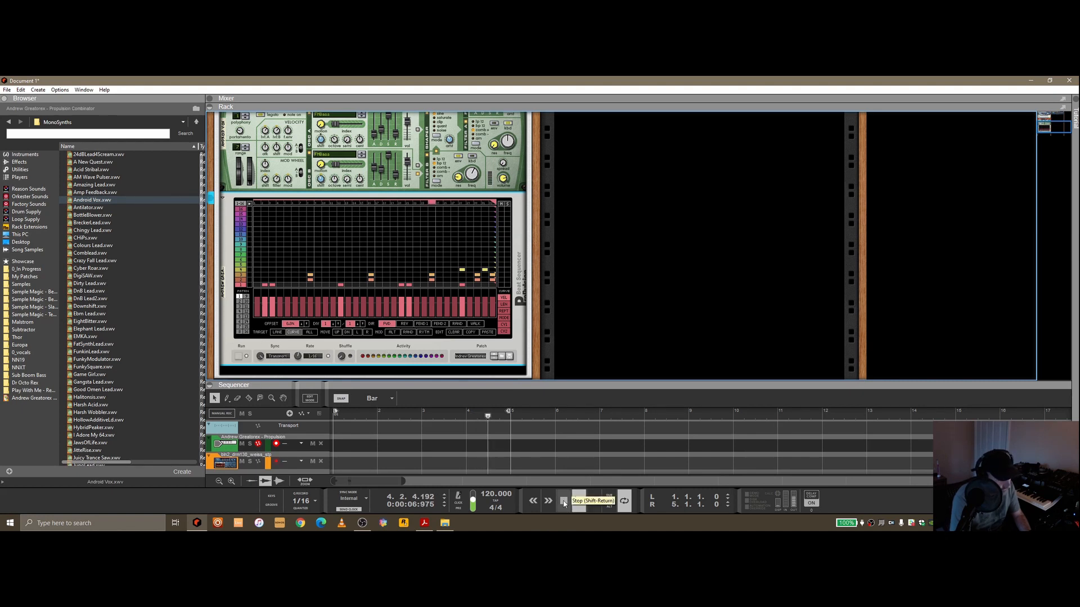
click(564, 501)
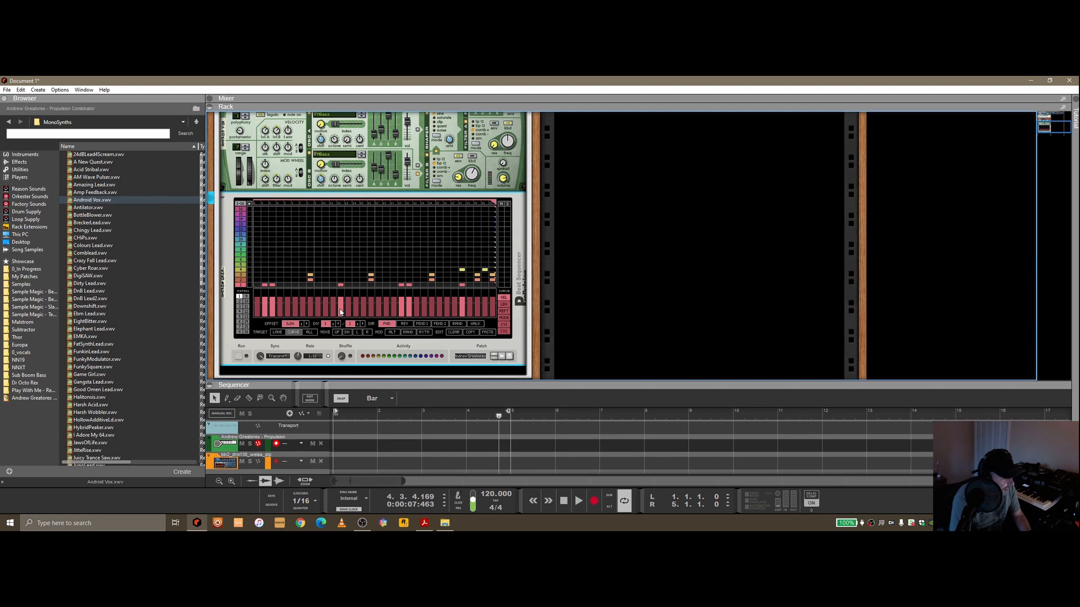
- Play the sequence while trying synced rates such as 1/8T and 1/8, restore the rate and stop playback
click(579, 501)
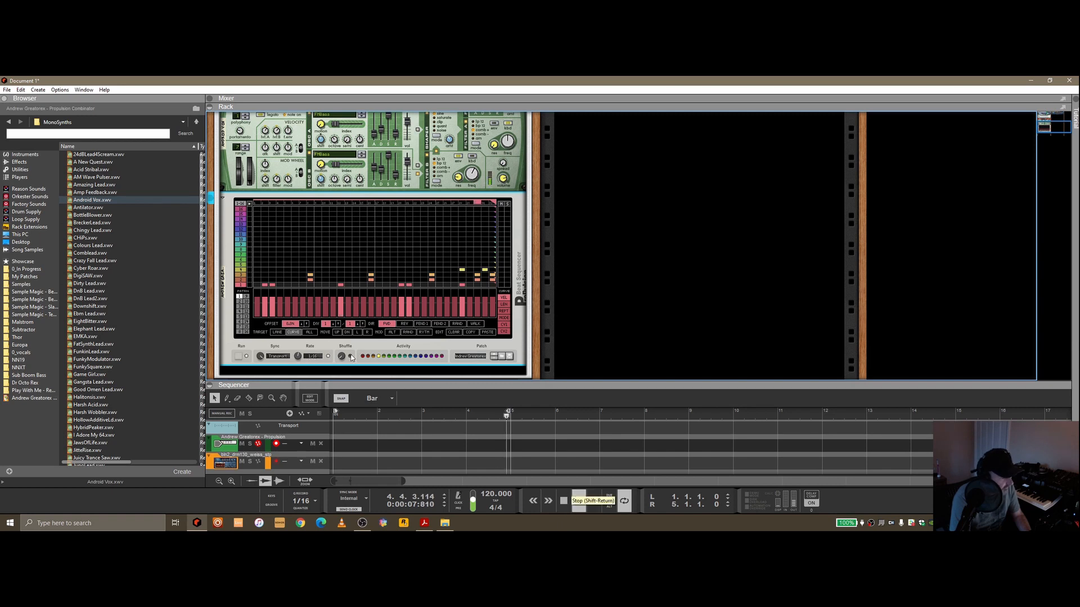
drag(301, 357, 303, 369)
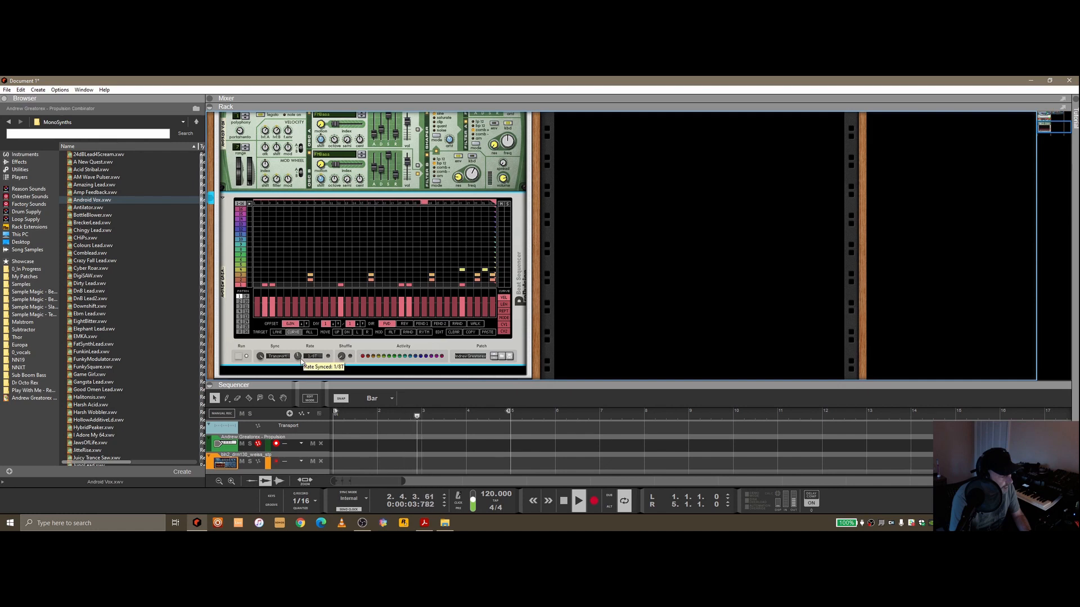
drag(301, 361, 302, 359)
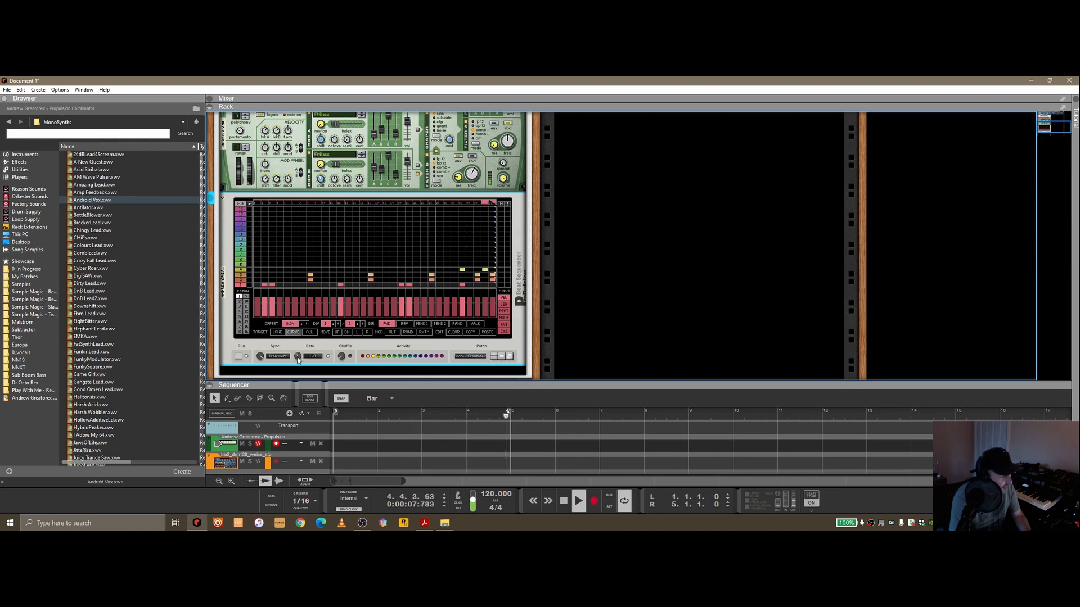
drag(298, 359, 299, 357)
click(564, 502)
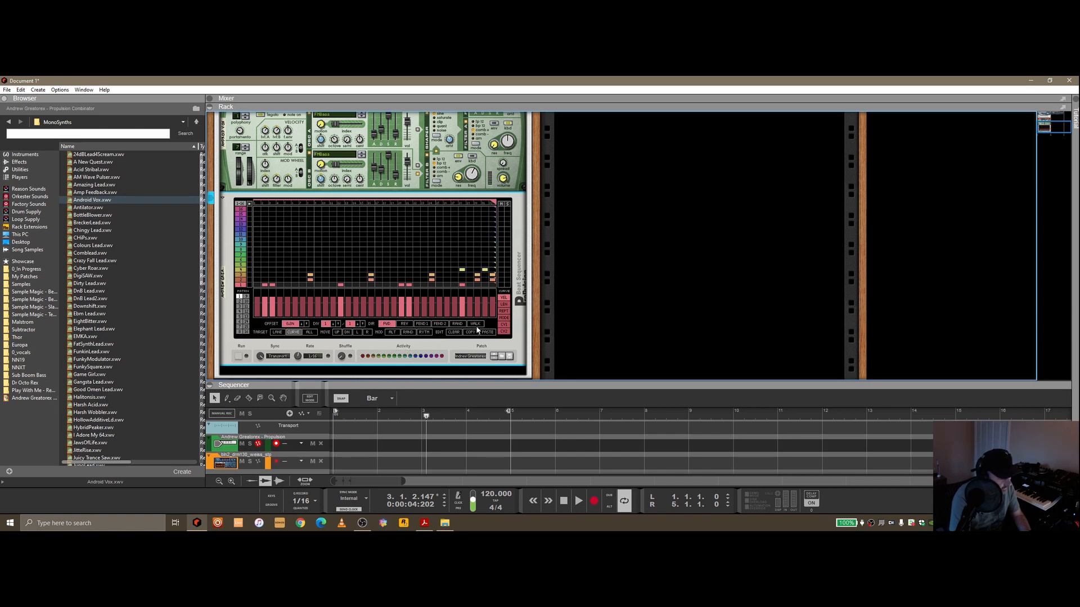
- Display lane 1's repeat curve and try raising the repeat value of a step past the middle
click(503, 311)
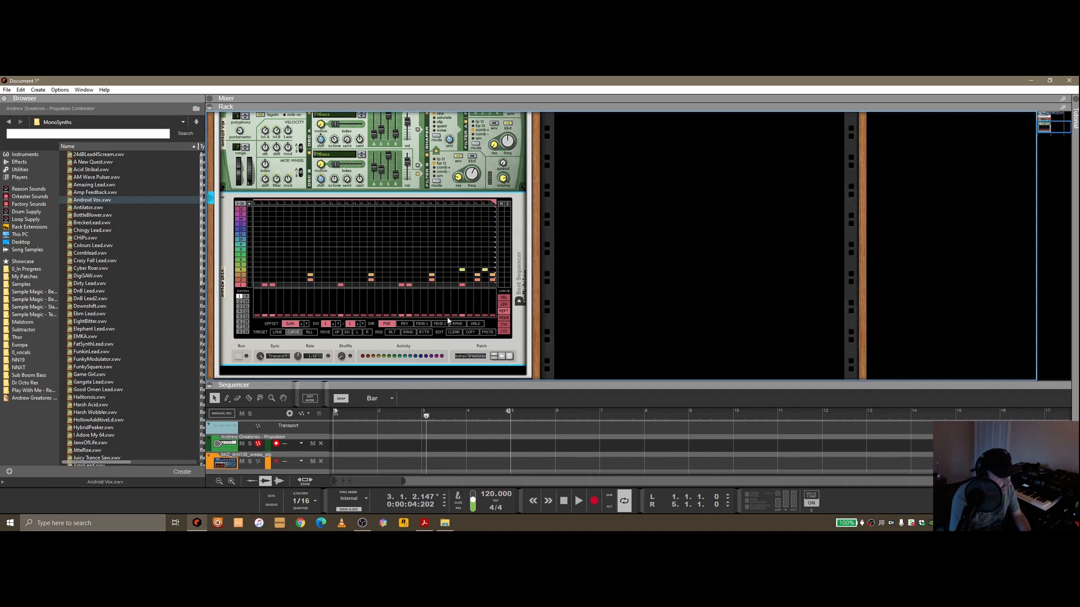
drag(407, 308, 410, 301)
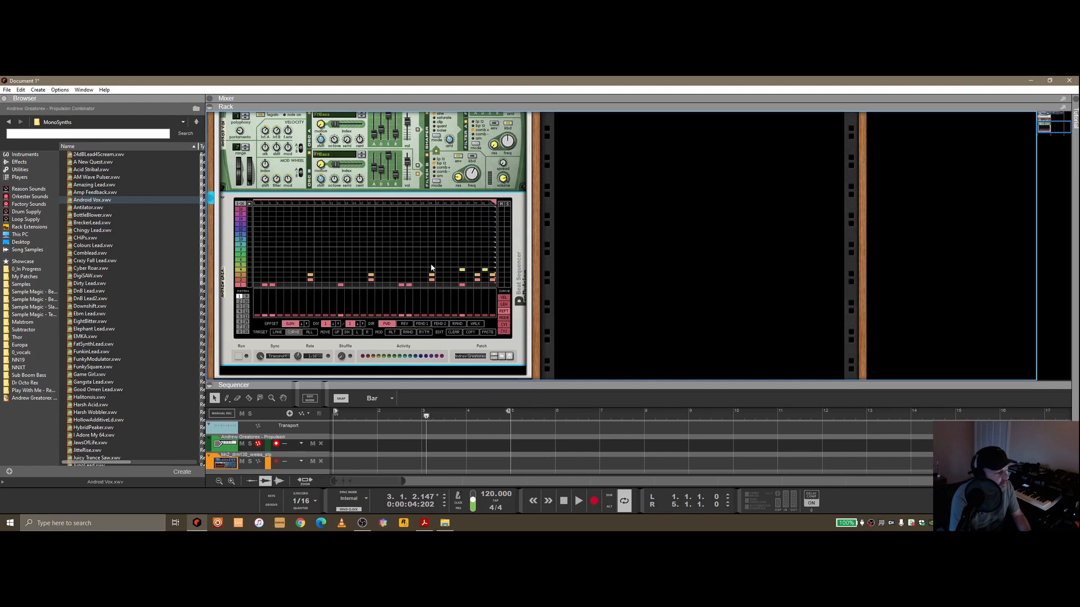
- Browse the available utility and player devices, including Lectric Panda's tools and the Kompulsion Sequencer Arpeggiator
click(20, 169)
click(187, 302)
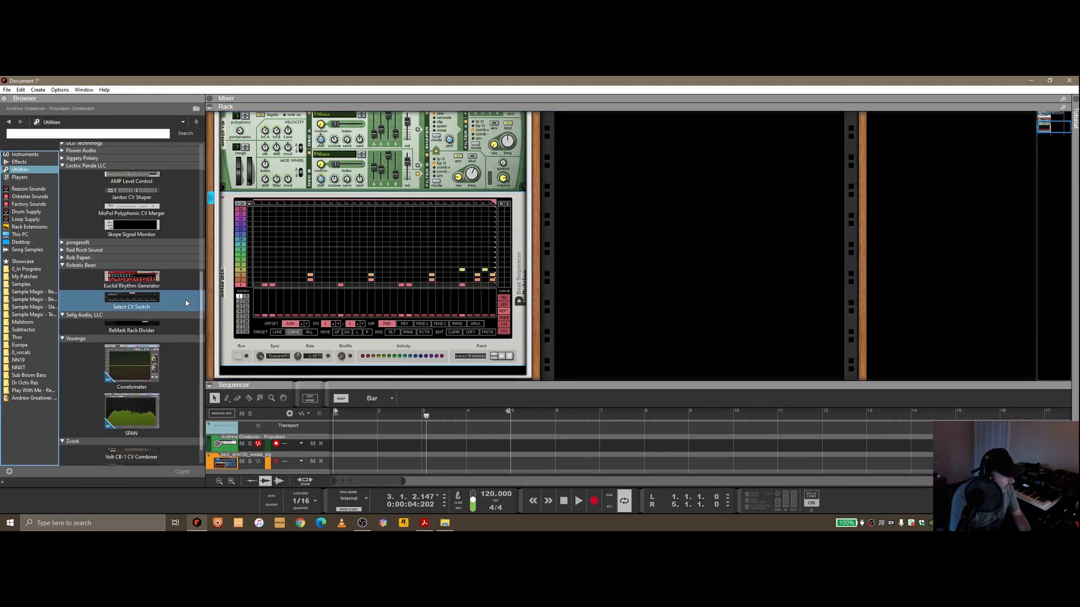
scroll(186, 303, up, 4)
click(73, 279)
click(108, 274)
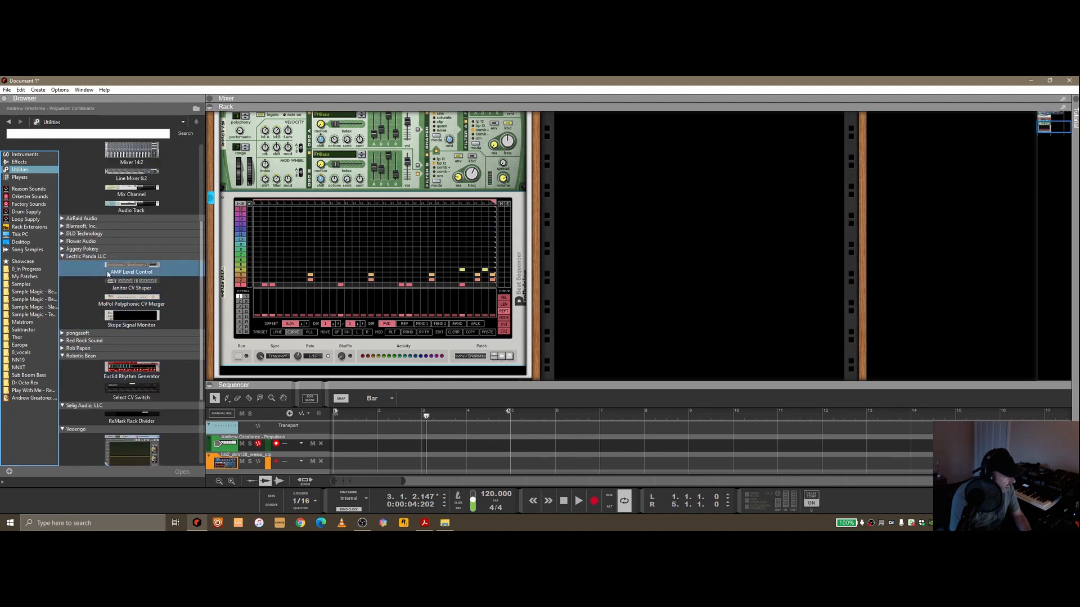
click(19, 177)
click(123, 275)
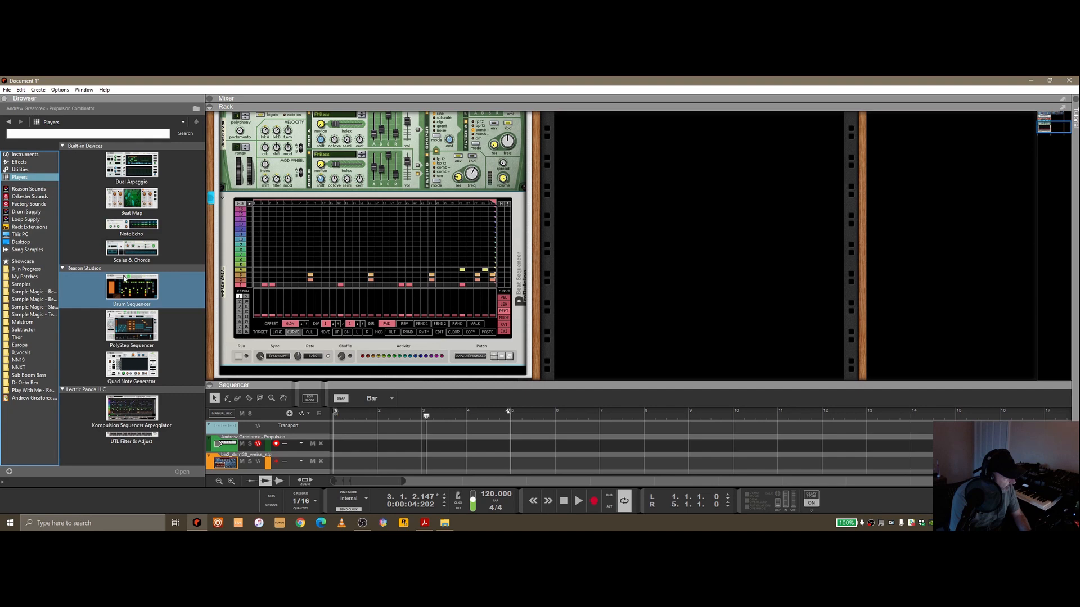
click(157, 420)
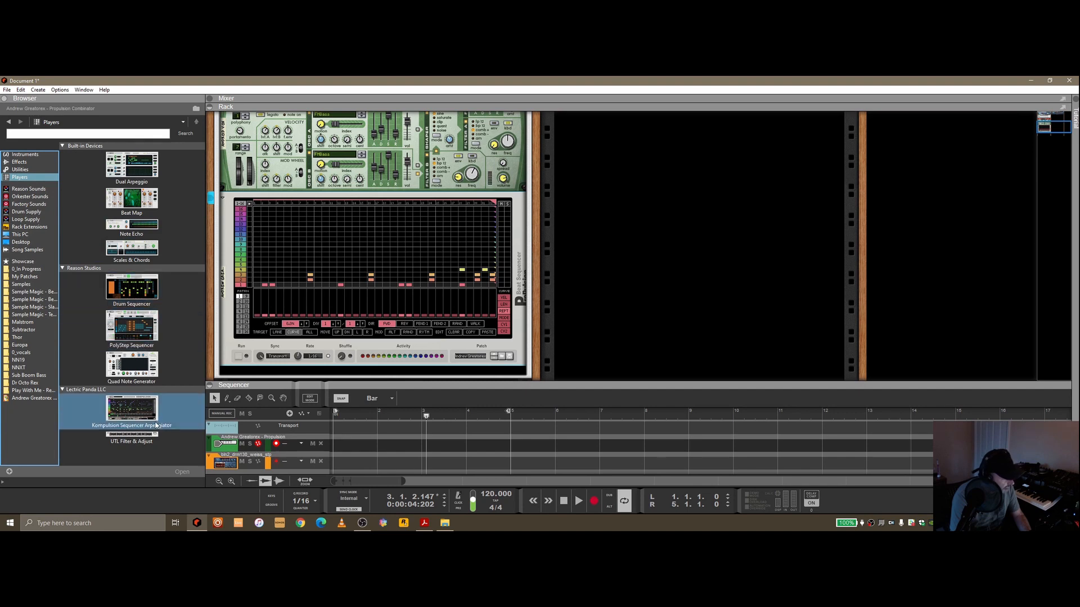
click(95, 313)
click(165, 409)
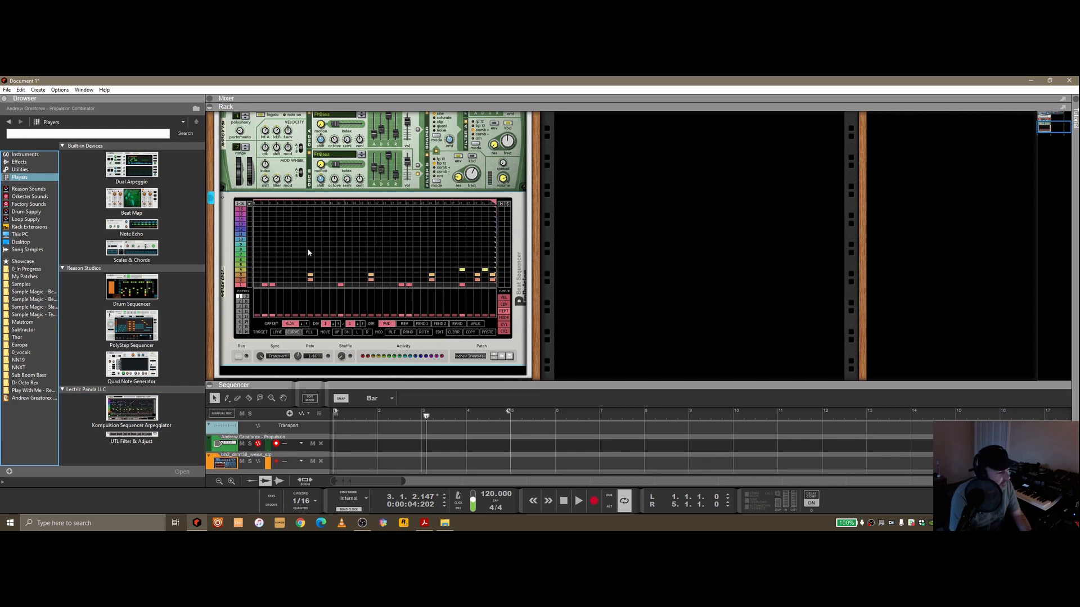
scroll(367, 247, up, 3)
scroll(414, 251, down, 4)
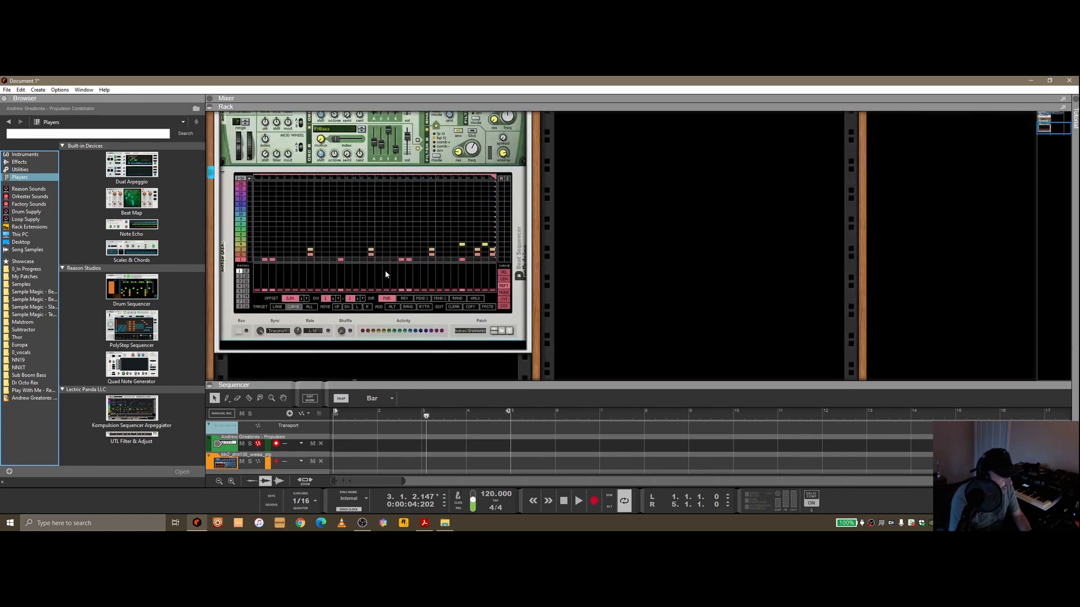
scroll(336, 234, up, 5)
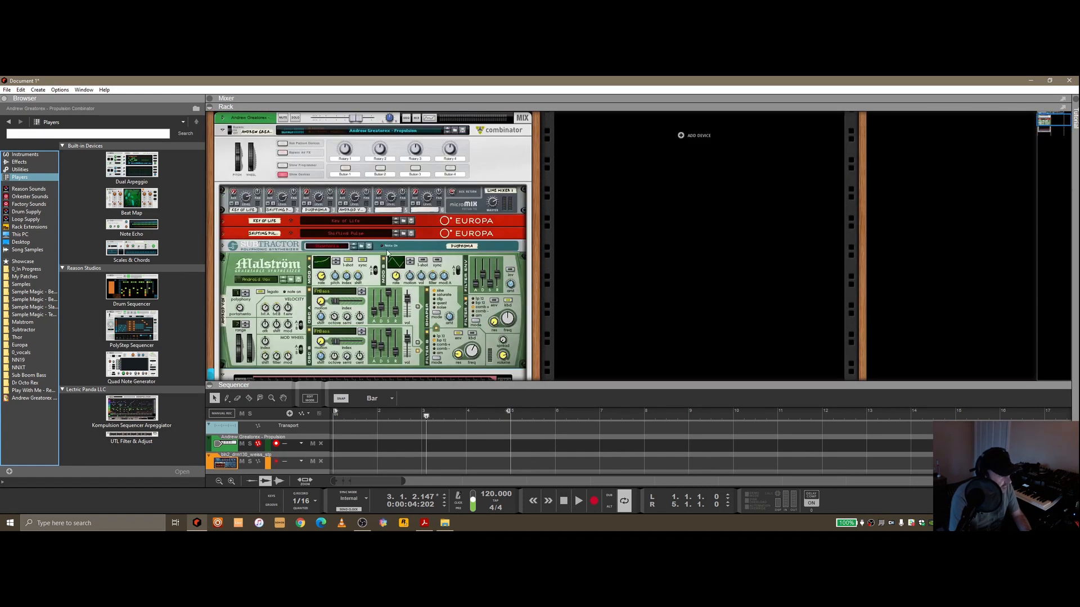
scroll(380, 255, down, 5)
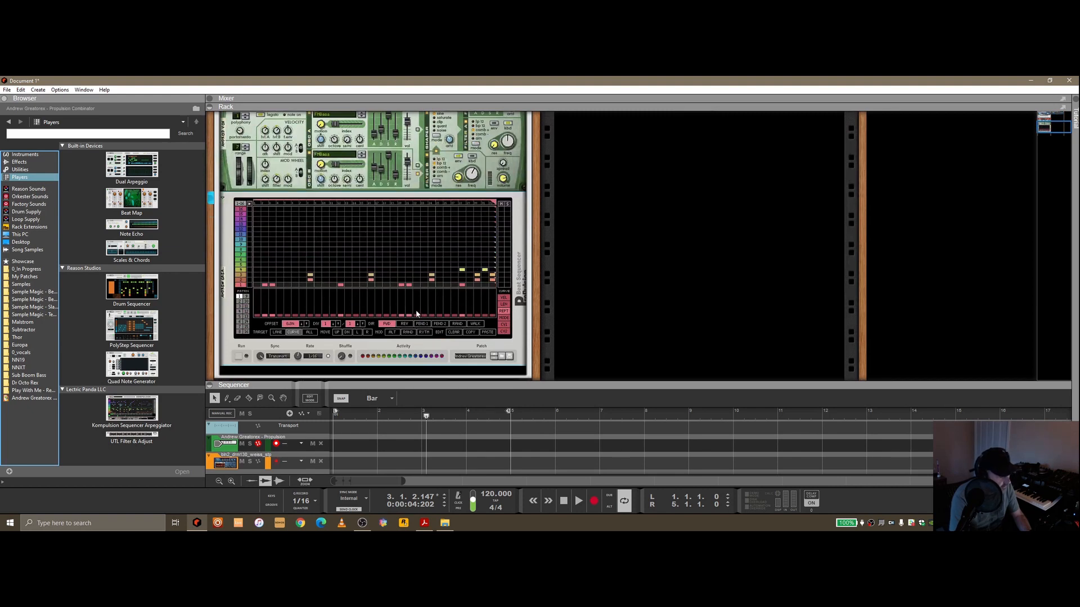
scroll(417, 313, up, 4)
scroll(469, 278, down, 5)
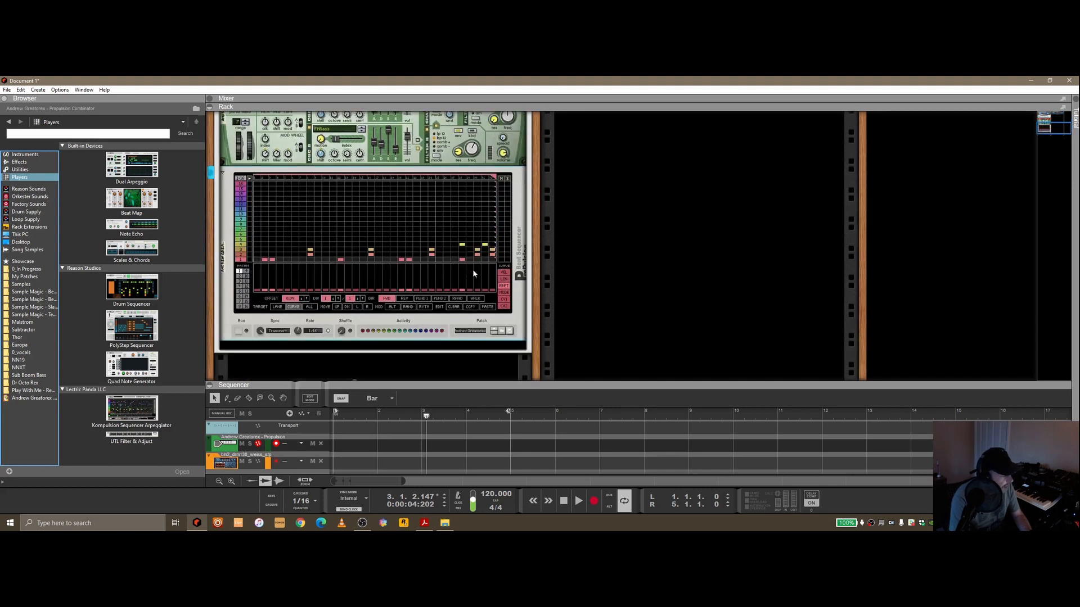